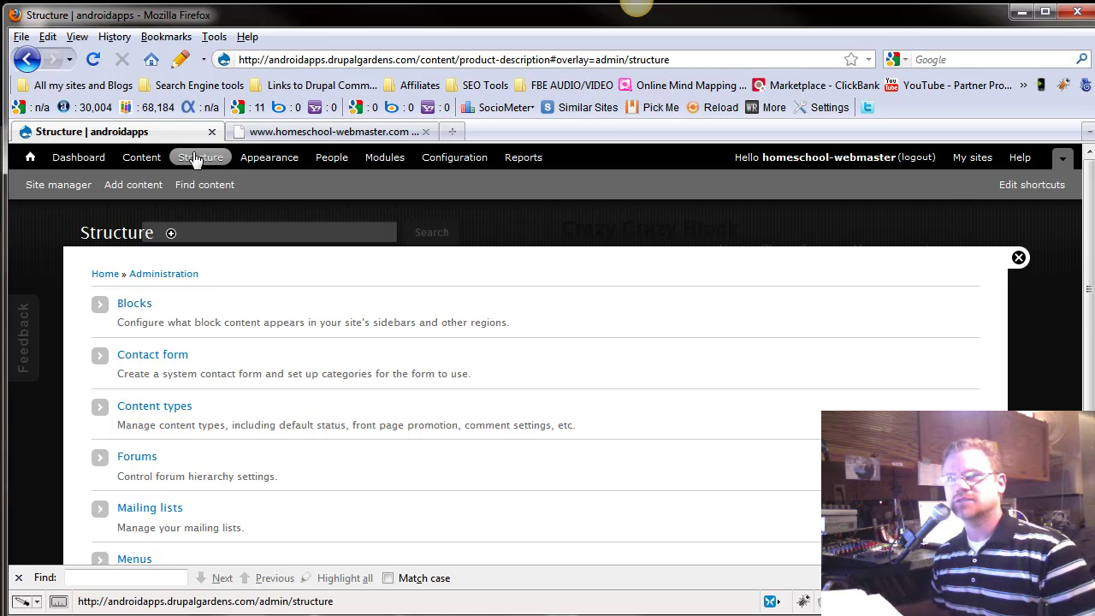
Open the Menus administration page from the site structure and review the list of available menus.
{"action": "scroll", "coordinate": [221, 374], "scroll_direction": "down", "scroll_amount": 2}
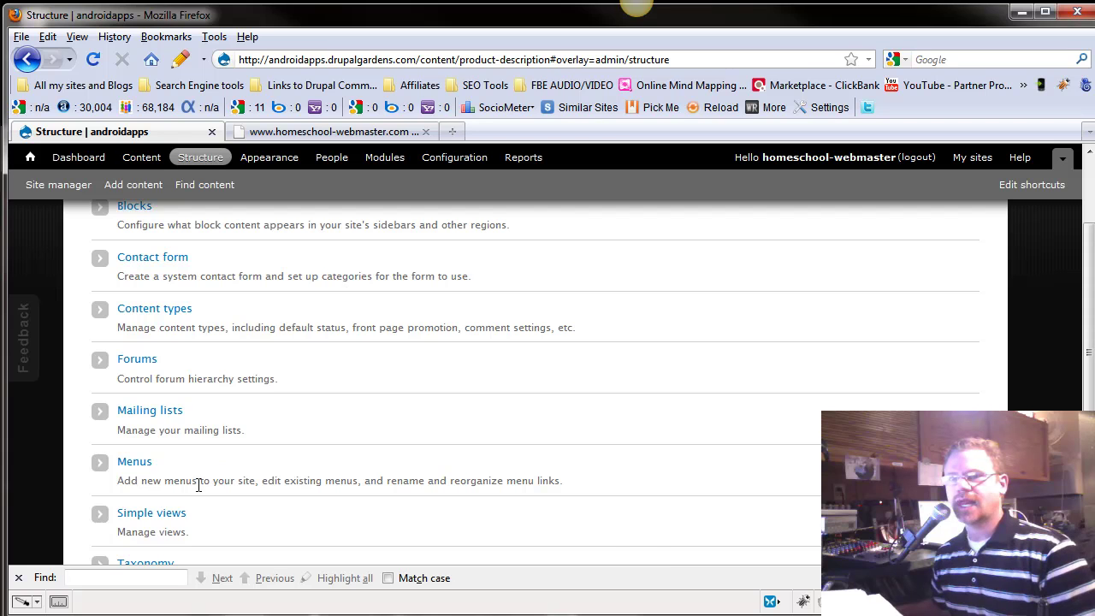
{"action": "scroll", "coordinate": [199, 485], "scroll_direction": "down", "scroll_amount": 2}
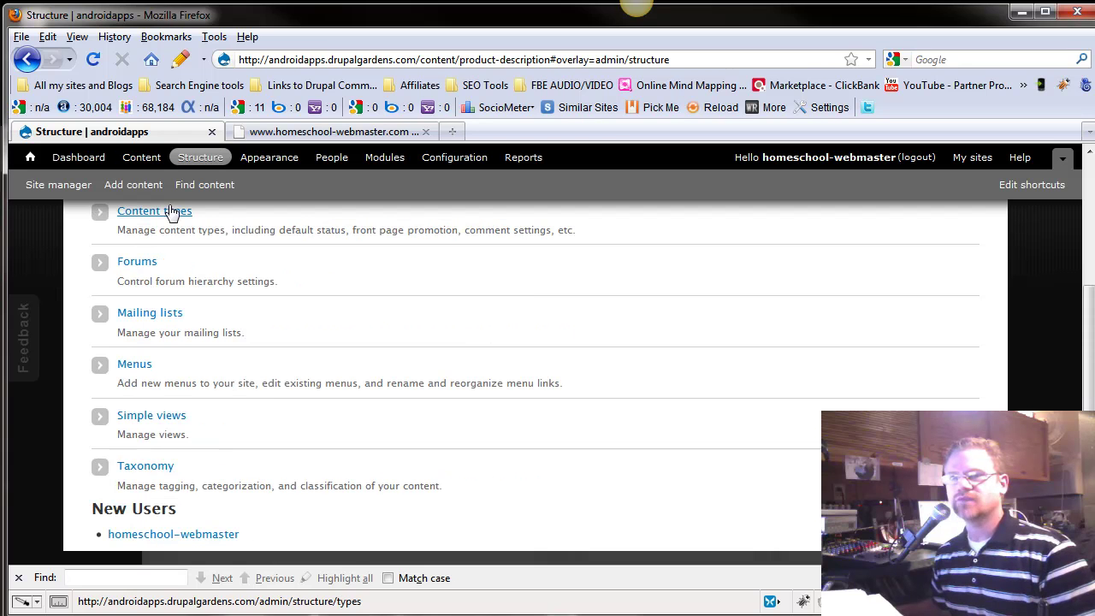
{"action": "left_click", "coordinate": [126, 367]}
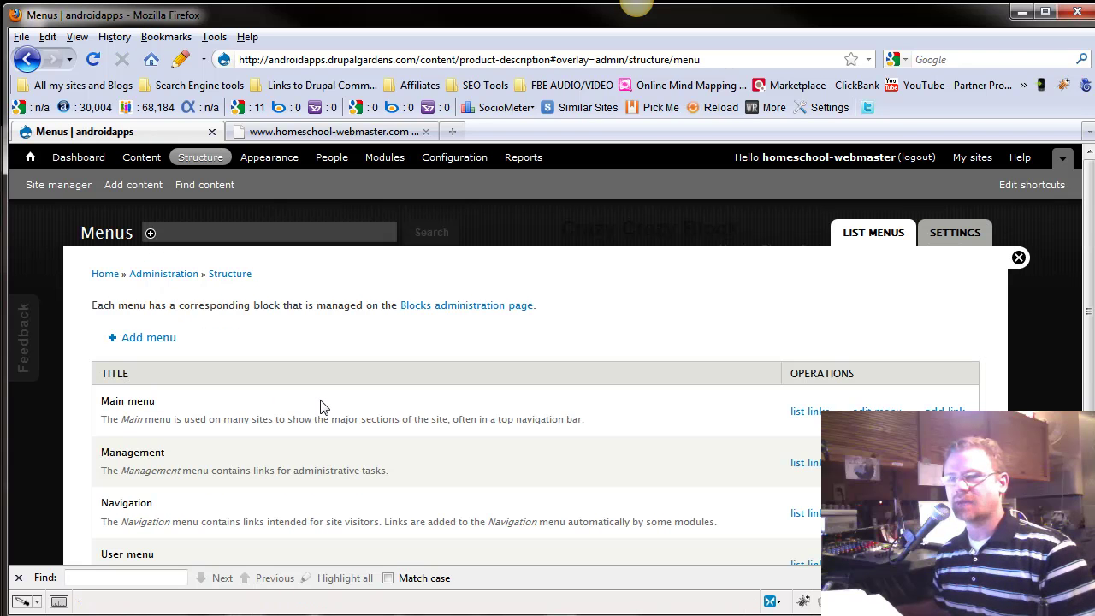
{"action": "scroll", "coordinate": [322, 452], "scroll_direction": "down", "scroll_amount": 2}
{"action": "scroll", "coordinate": [321, 451], "scroll_direction": "up", "scroll_amount": 2}
{"action": "scroll", "coordinate": [322, 451], "scroll_direction": "down", "scroll_amount": 2}
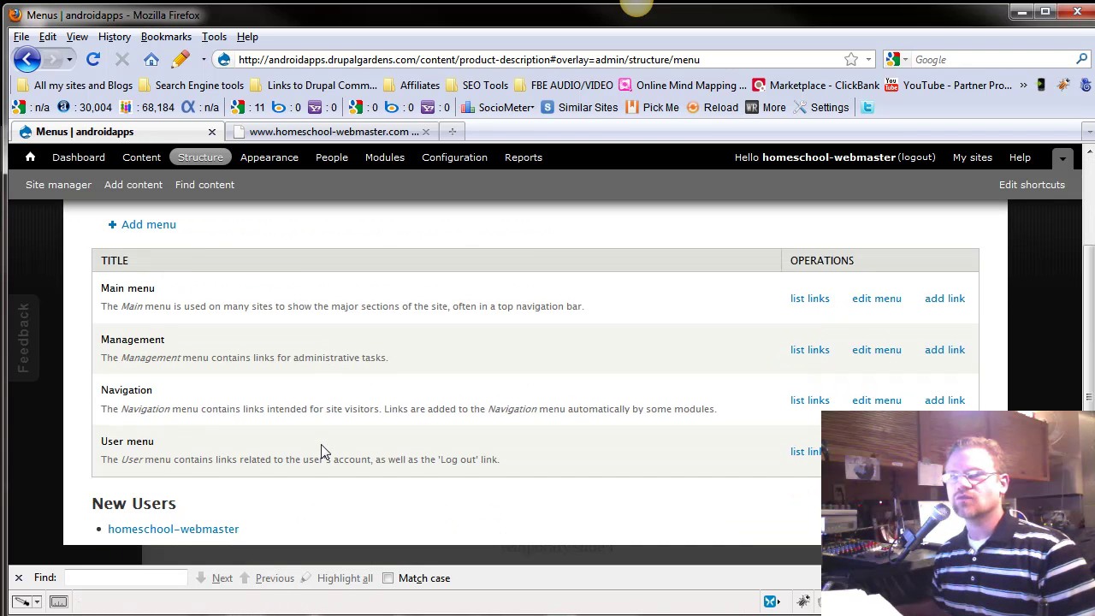
{"action": "scroll", "coordinate": [288, 360], "scroll_direction": "up", "scroll_amount": 2}
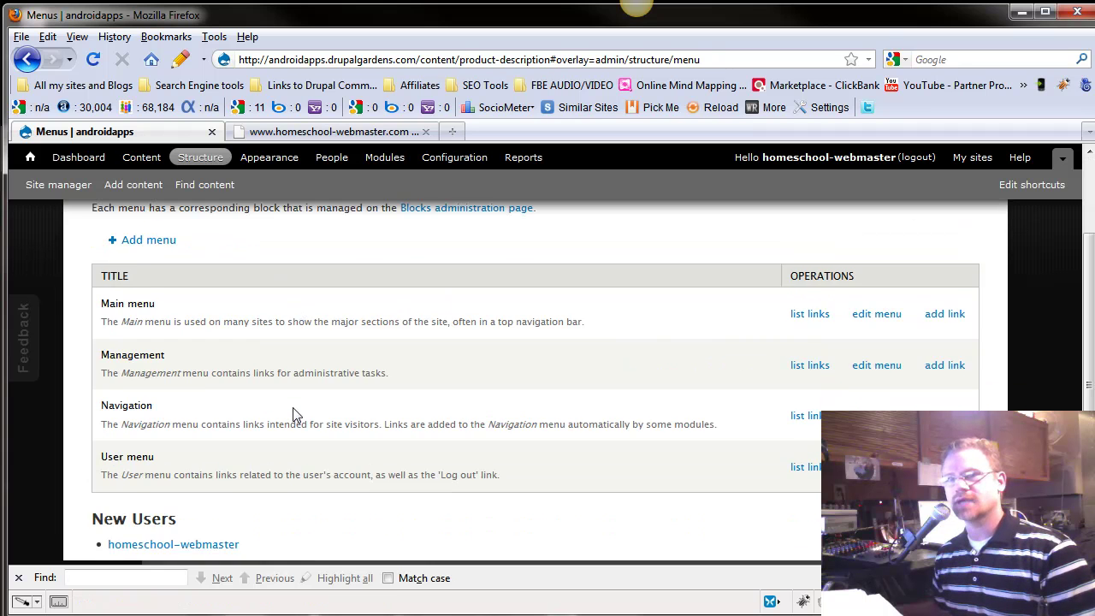
{"action": "scroll", "coordinate": [300, 408], "scroll_direction": "down", "scroll_amount": 2}
{"action": "scroll", "coordinate": [293, 416], "scroll_direction": "up", "scroll_amount": 2}
Close the administration overlay and look over the product description page and its navigation links.
{"action": "left_click", "coordinate": [1019, 257]}
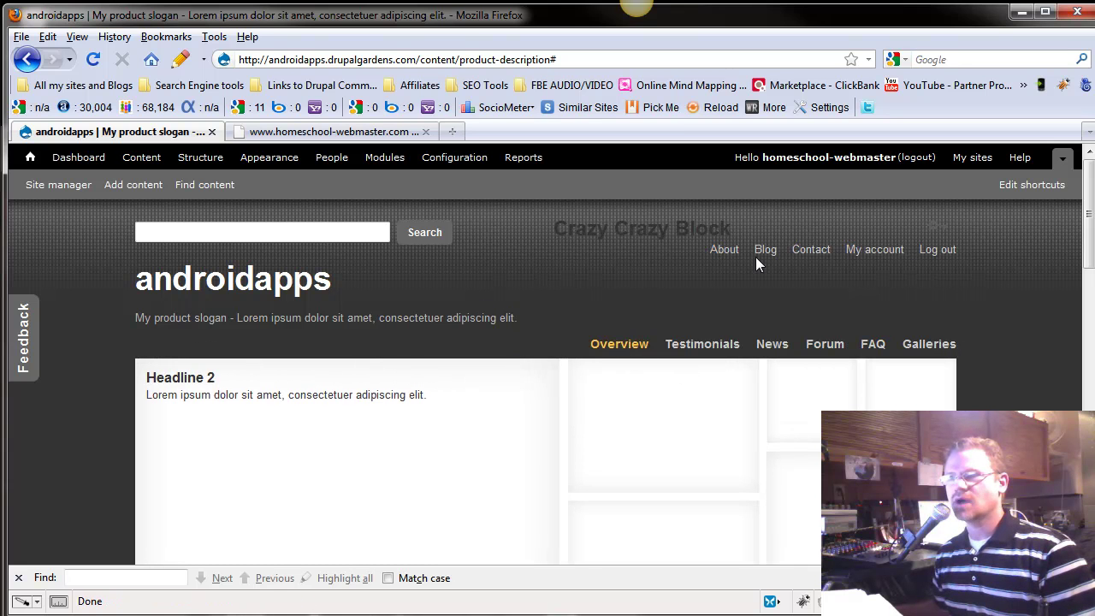
{"action": "scroll", "coordinate": [413, 359], "scroll_direction": "down", "scroll_amount": 10}
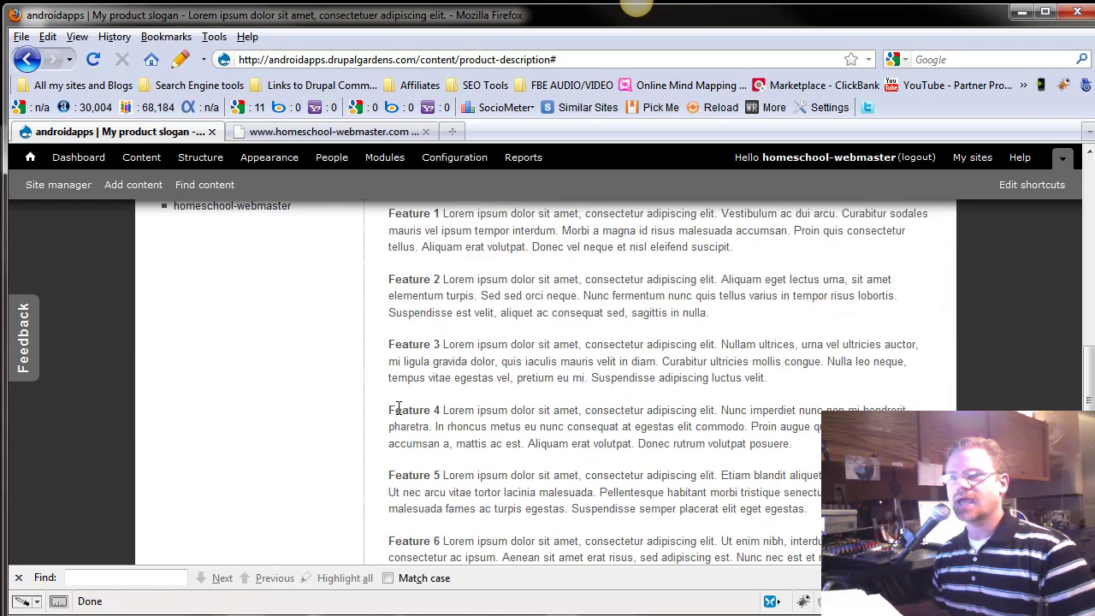
{"action": "scroll", "coordinate": [400, 417], "scroll_direction": "up", "scroll_amount": 8}
{"action": "scroll", "coordinate": [401, 416], "scroll_direction": "up", "scroll_amount": 4}
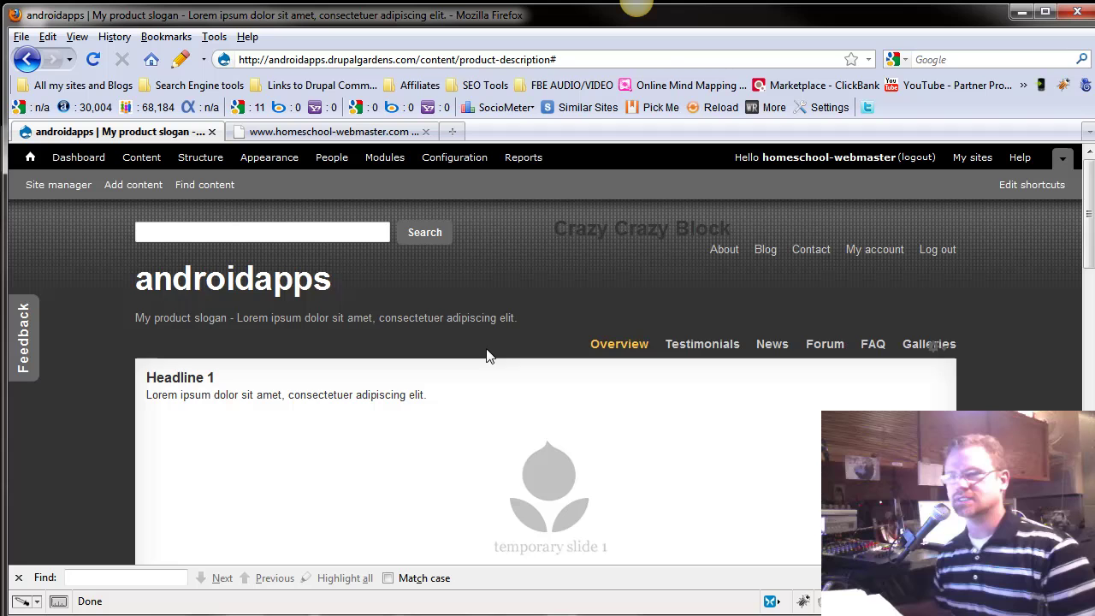
Open the Main menu's link list through the site structure's Menus page, review its links, and close the overlay.
{"action": "left_click", "coordinate": [200, 158]}
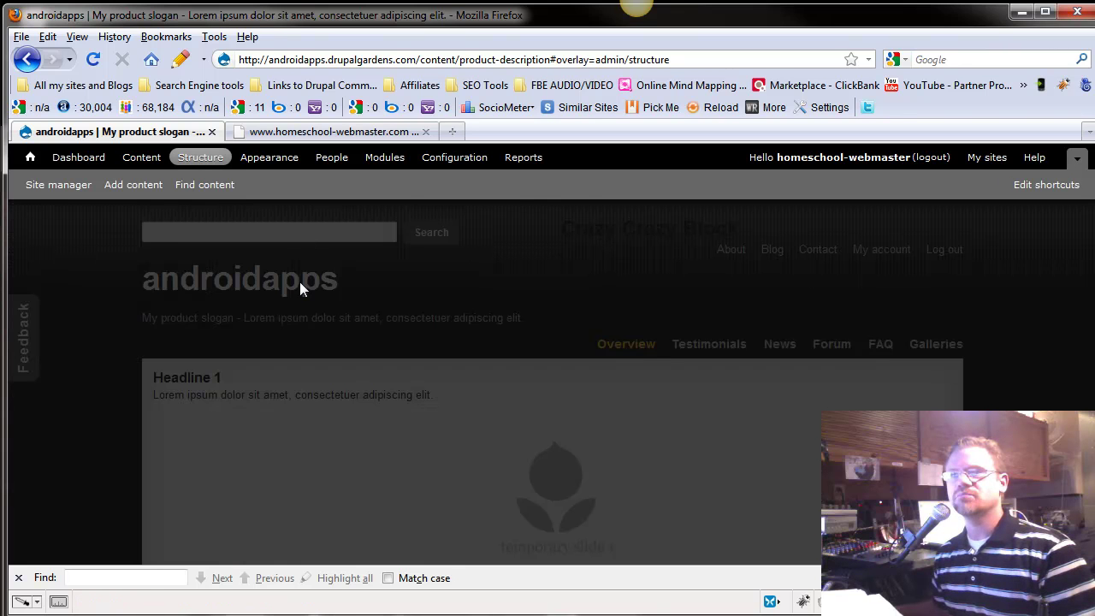
{"action": "scroll", "coordinate": [276, 415], "scroll_direction": "down", "scroll_amount": 3}
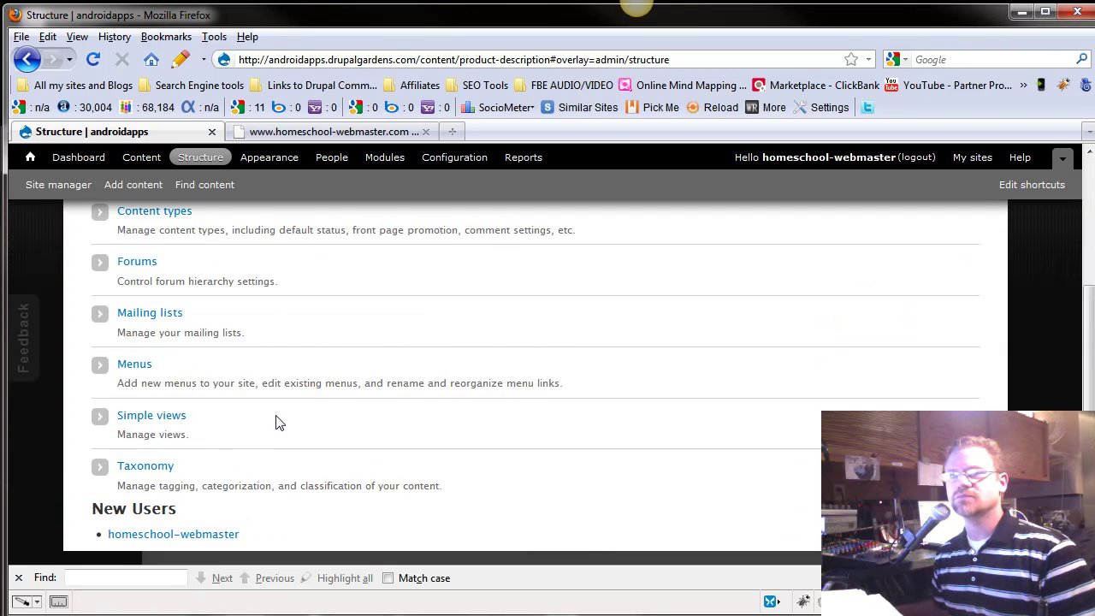
{"action": "left_click", "coordinate": [133, 366]}
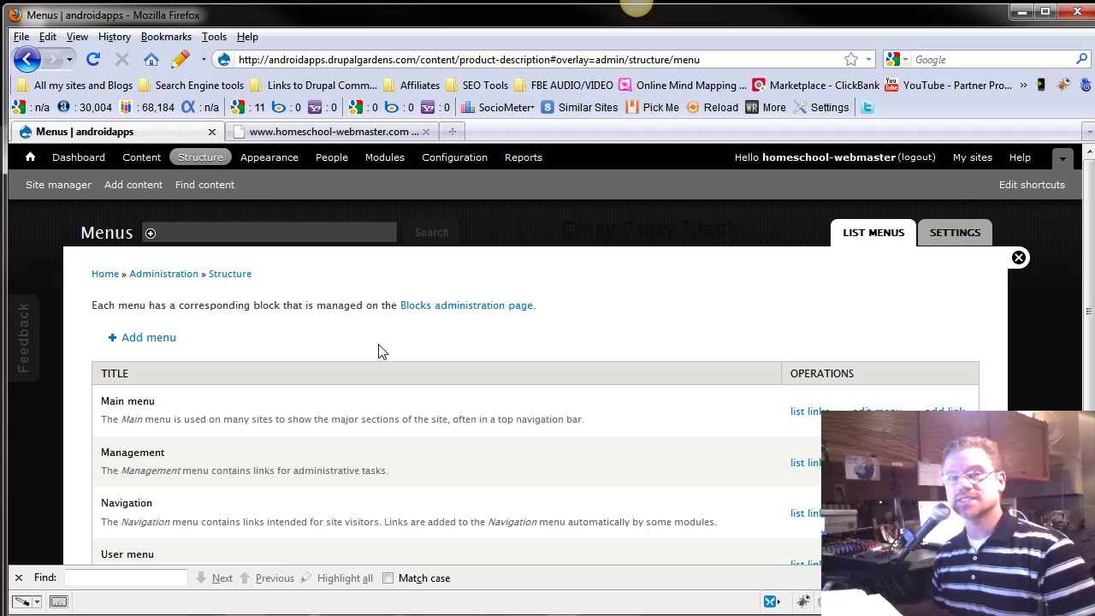
{"action": "scroll", "coordinate": [305, 403], "scroll_direction": "down", "scroll_amount": 3}
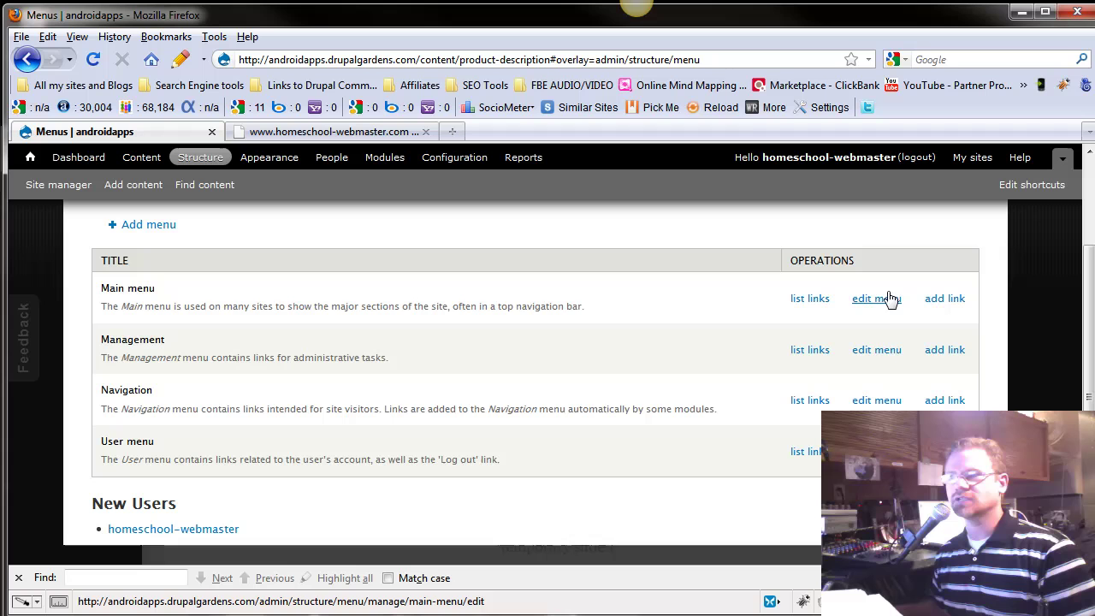
{"action": "left_click", "coordinate": [823, 301]}
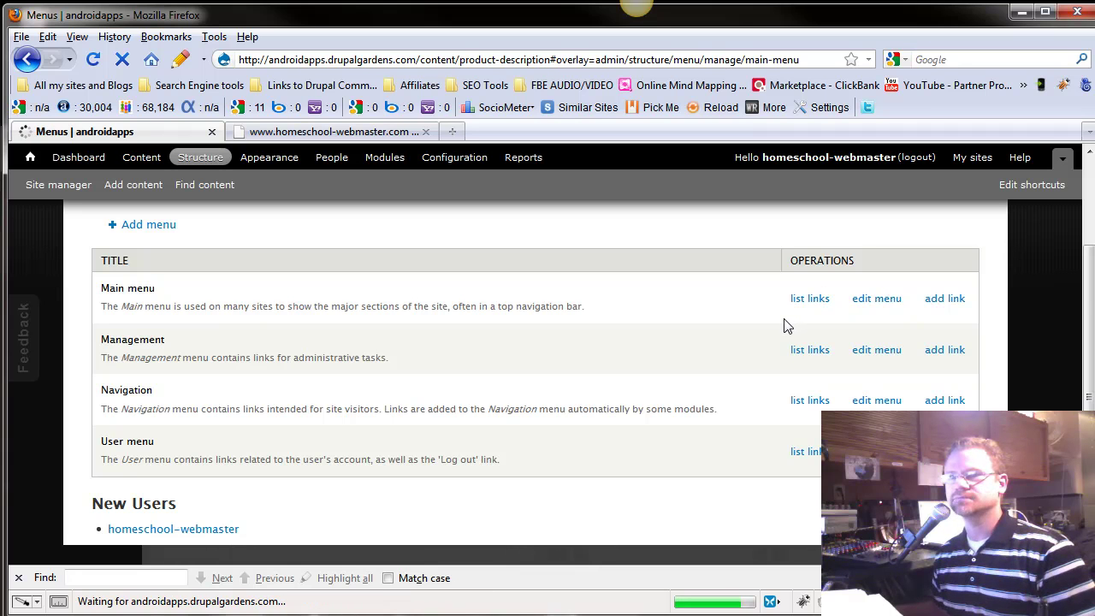
{"action": "scroll", "coordinate": [489, 442], "scroll_direction": "down", "scroll_amount": 2}
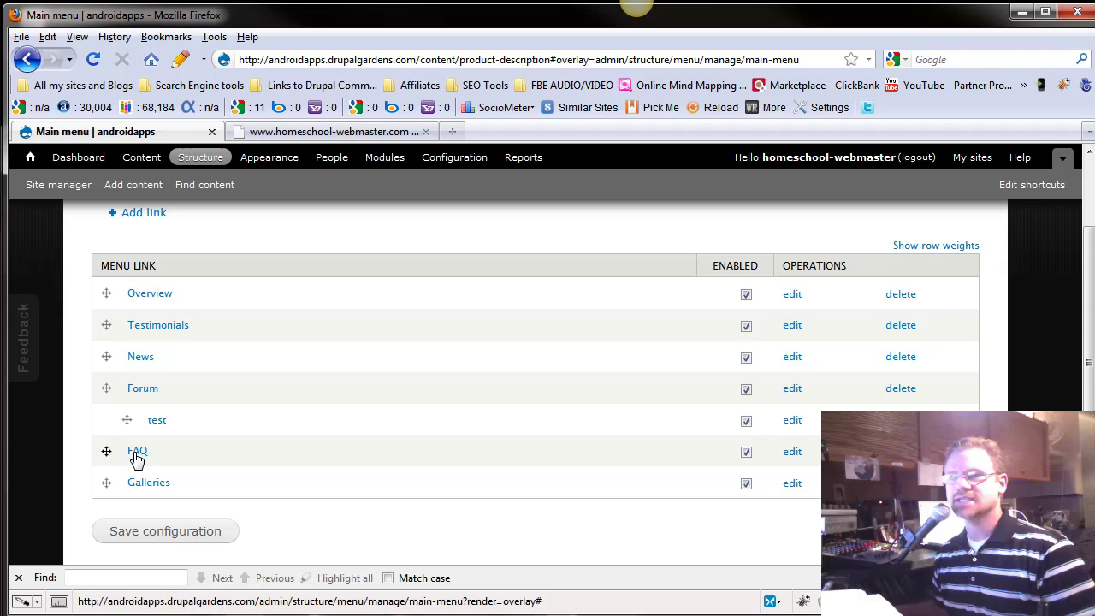
{"action": "scroll", "coordinate": [519, 472], "scroll_direction": "up", "scroll_amount": 2}
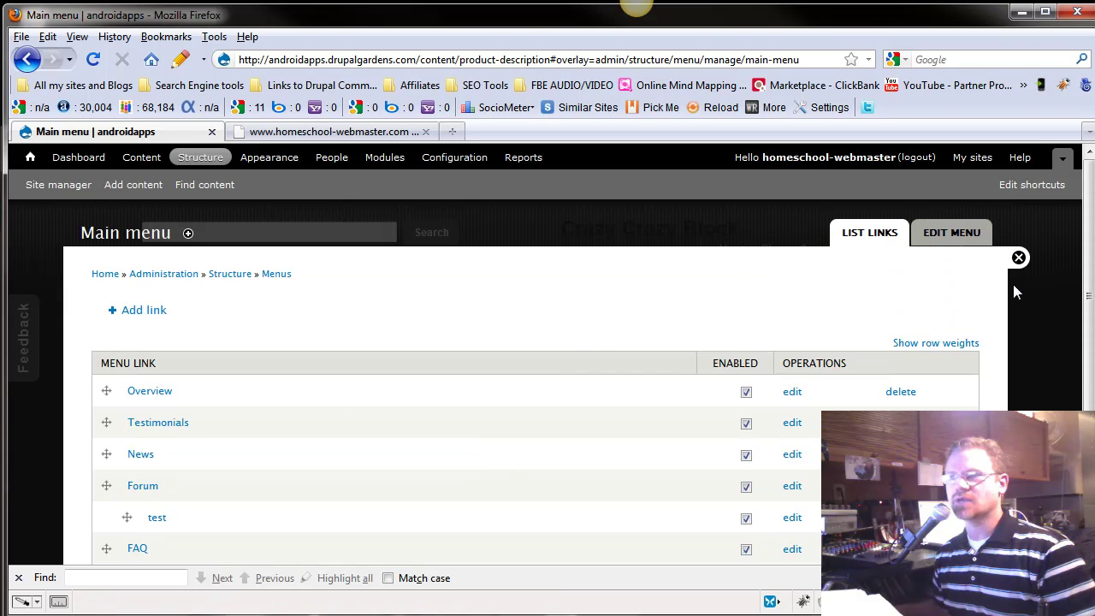
{"action": "left_click", "coordinate": [1019, 258]}
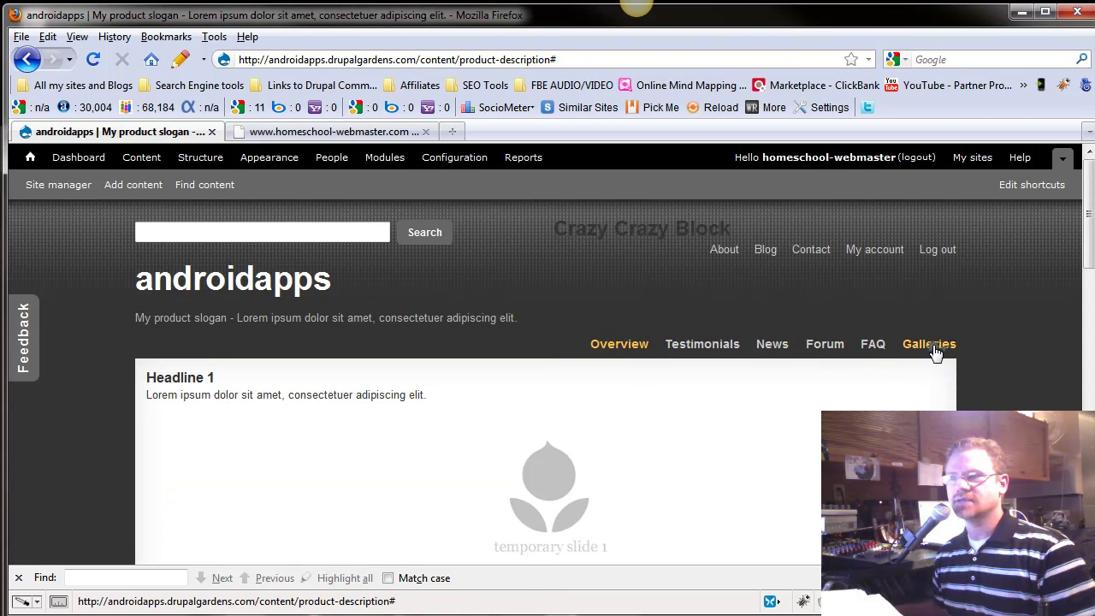
Visit the site's Forum page and look through the listed forums.
{"action": "left_click", "coordinate": [822, 351]}
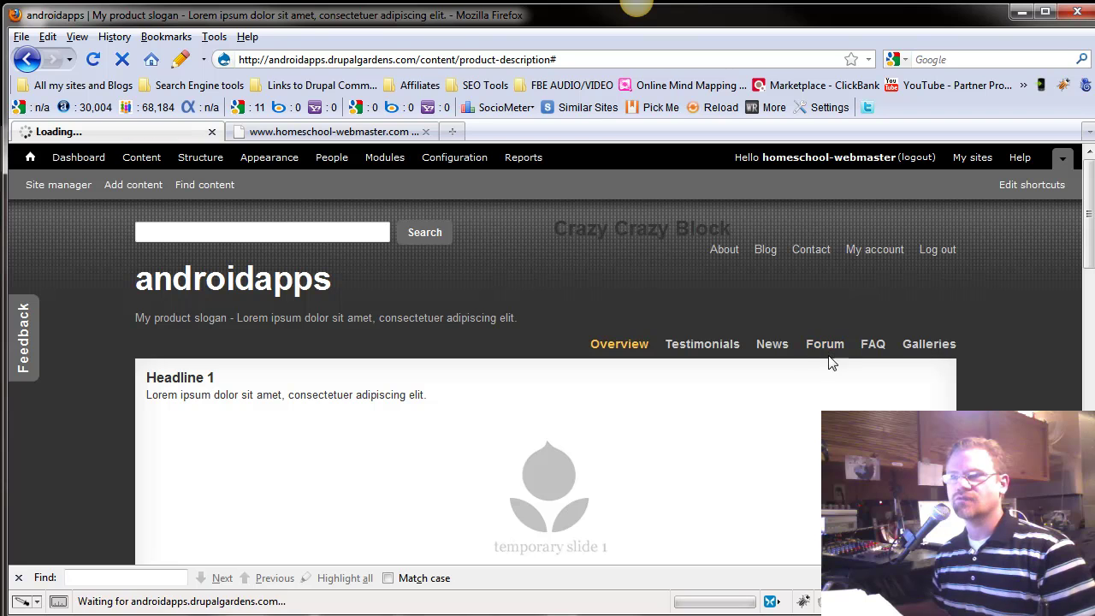
{"action": "left_click", "coordinate": [820, 353]}
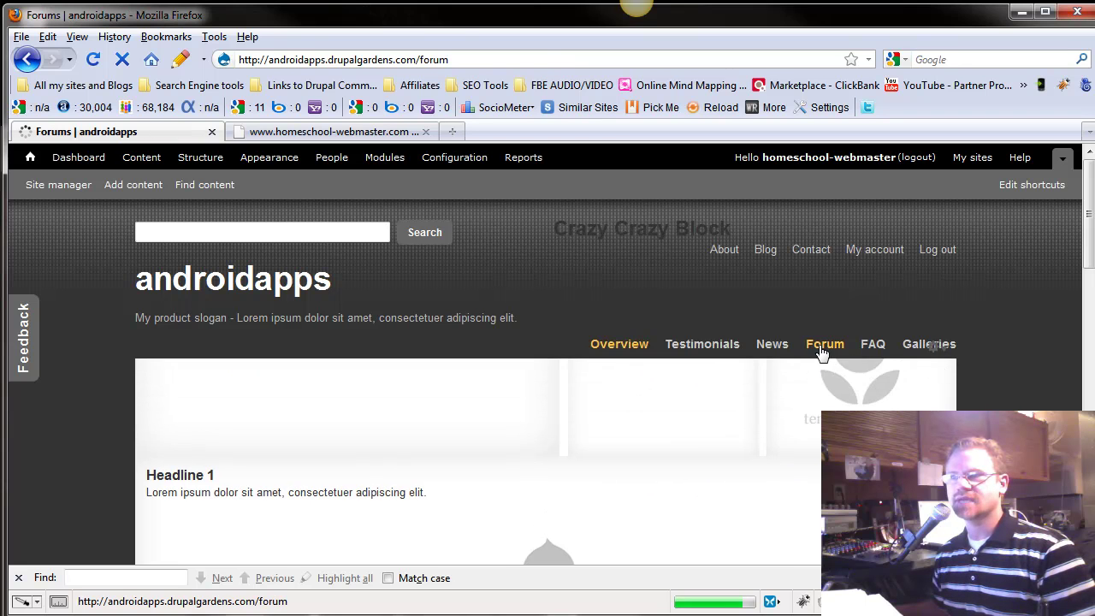
{"action": "scroll", "coordinate": [580, 457], "scroll_direction": "down", "scroll_amount": 6}
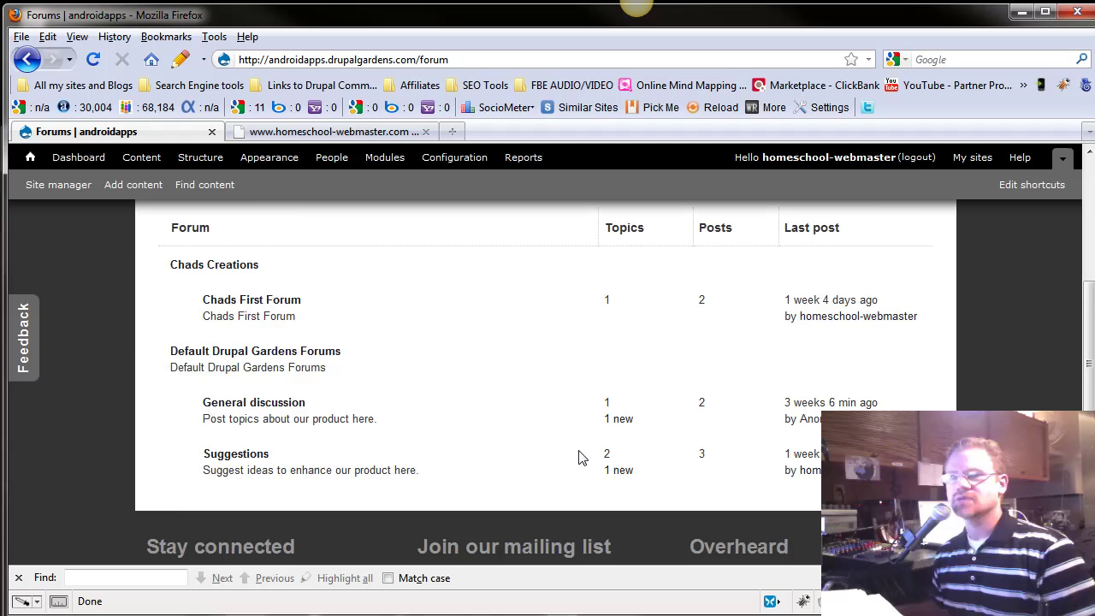
{"action": "scroll", "coordinate": [580, 457], "scroll_direction": "up", "scroll_amount": 6}
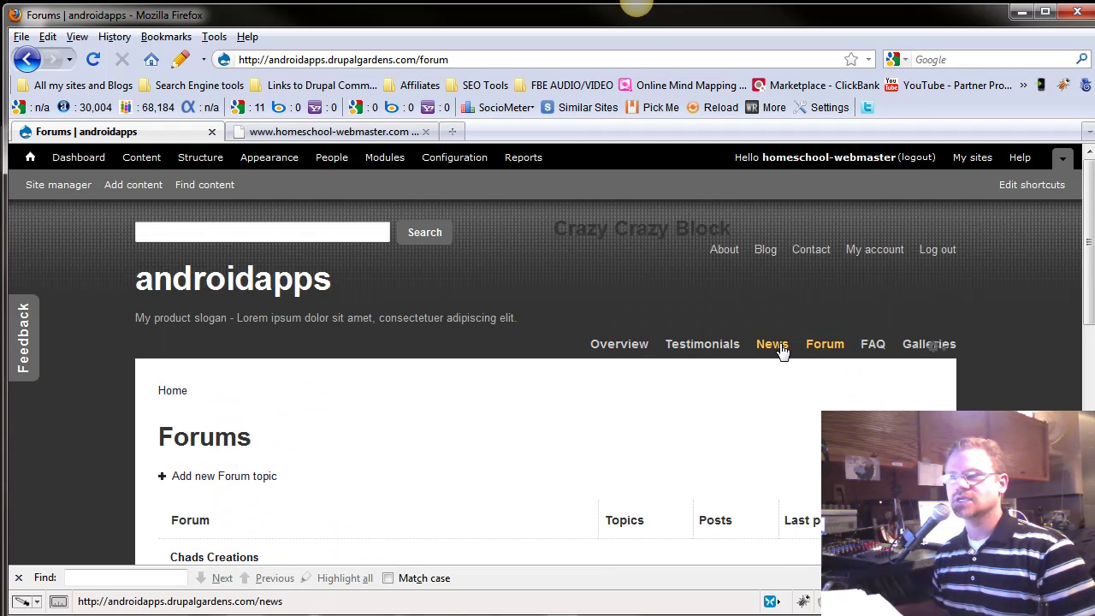
Open the Main menu's link list directly from the navigation block on the Forums page and review its entries.
{"action": "mouse_move", "coordinate": [917, 349]}
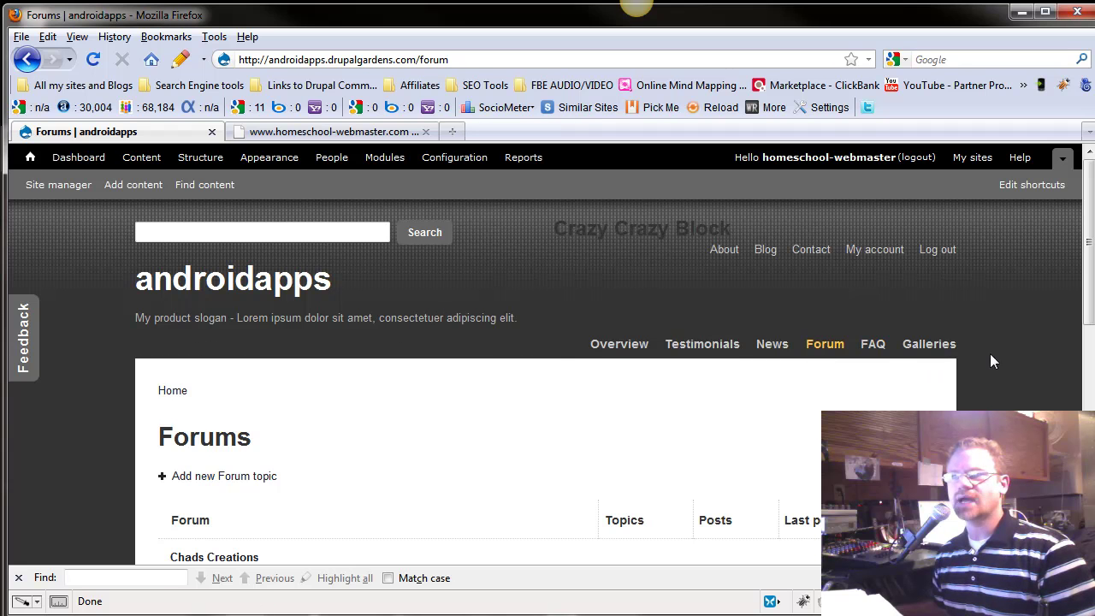
{"action": "left_click", "coordinate": [934, 348]}
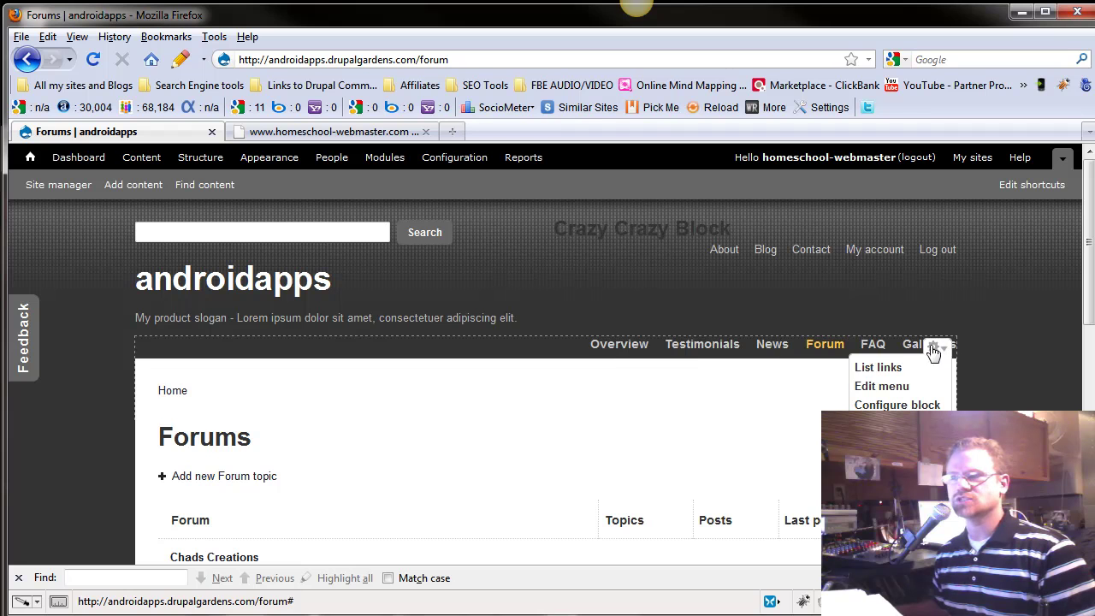
{"action": "left_click", "coordinate": [940, 347]}
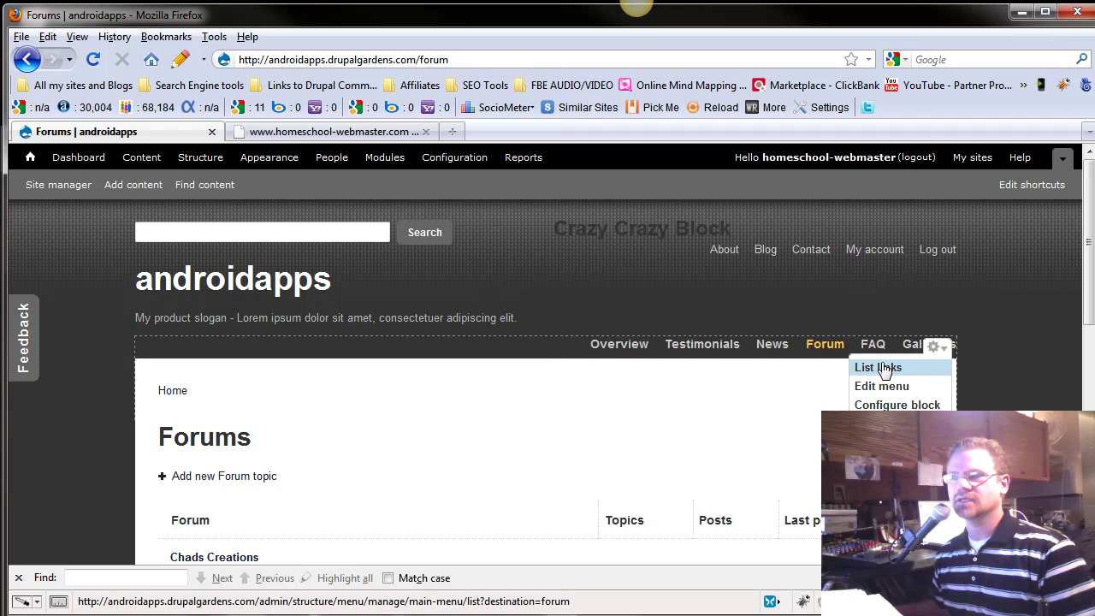
{"action": "left_click", "coordinate": [886, 367]}
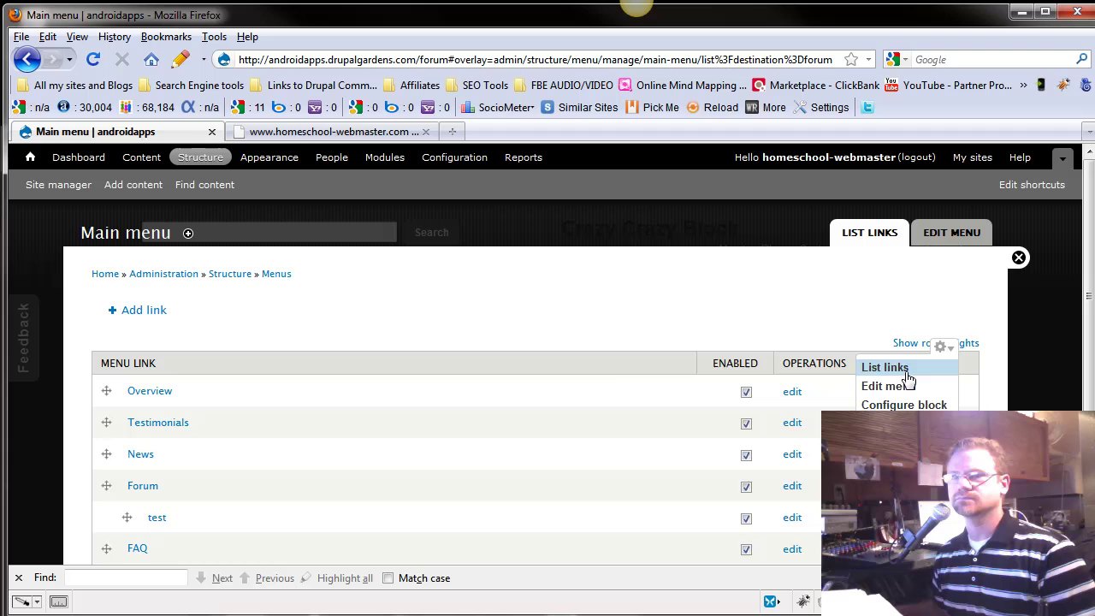
{"action": "scroll", "coordinate": [484, 482], "scroll_direction": "down", "scroll_amount": 3}
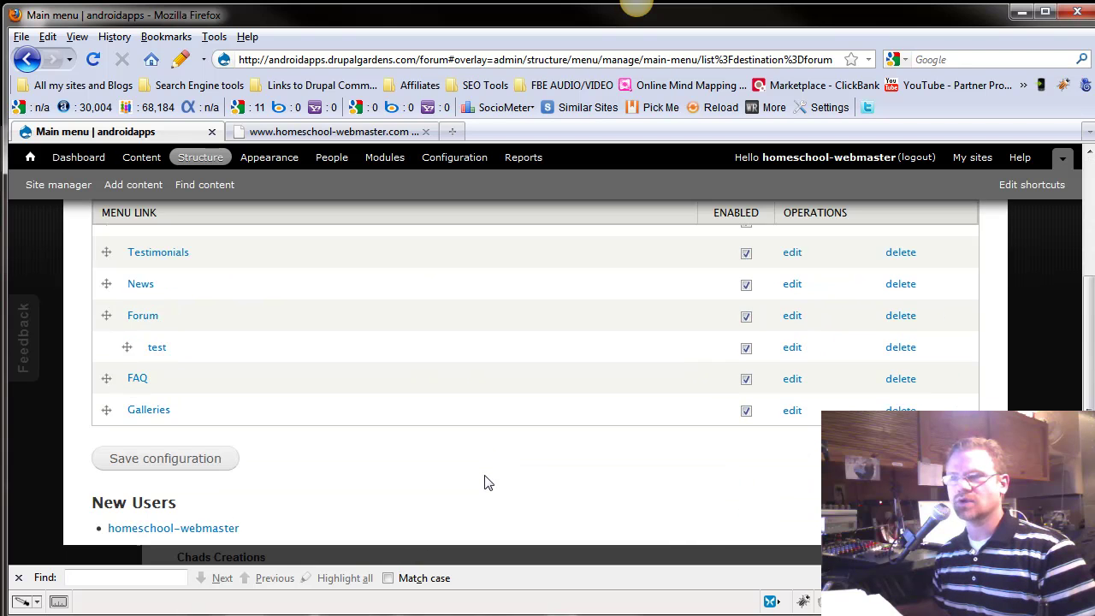
{"action": "scroll", "coordinate": [485, 482], "scroll_direction": "up", "scroll_amount": 3}
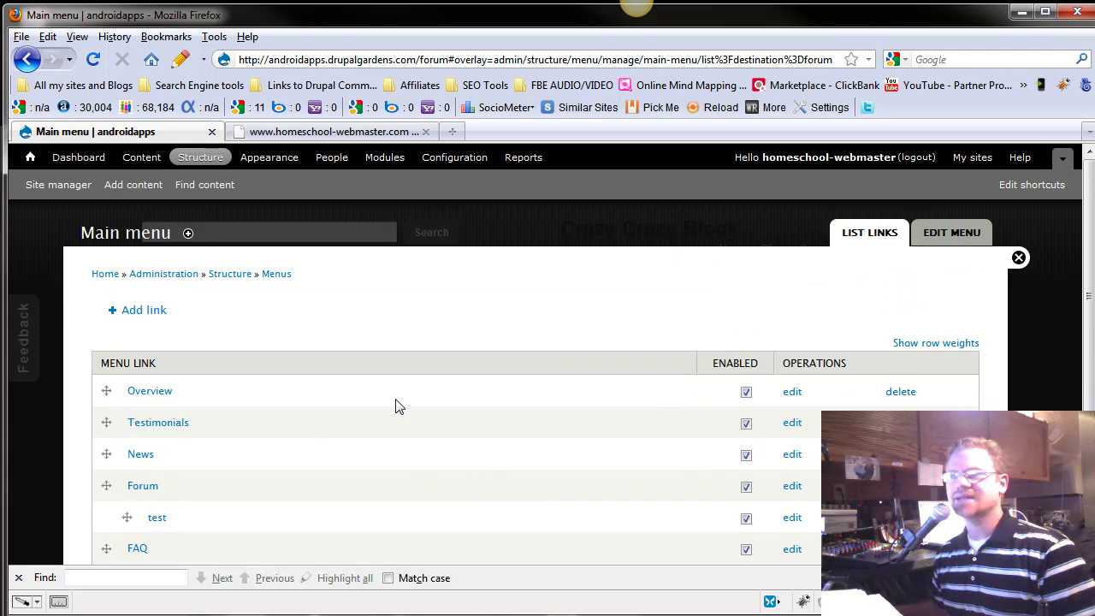
{"action": "scroll", "coordinate": [396, 406], "scroll_direction": "down", "scroll_amount": 3}
{"action": "scroll", "coordinate": [704, 458], "scroll_direction": "up", "scroll_amount": 2}
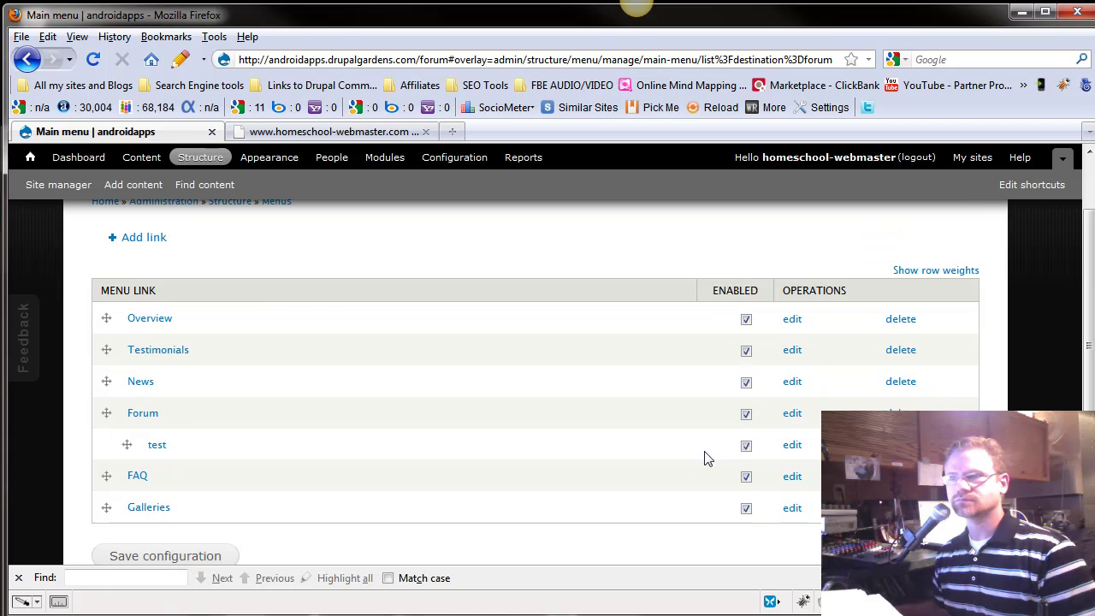
Start a new Main menu link and enter Contact Us as its menu link title.
{"action": "left_click", "coordinate": [156, 240]}
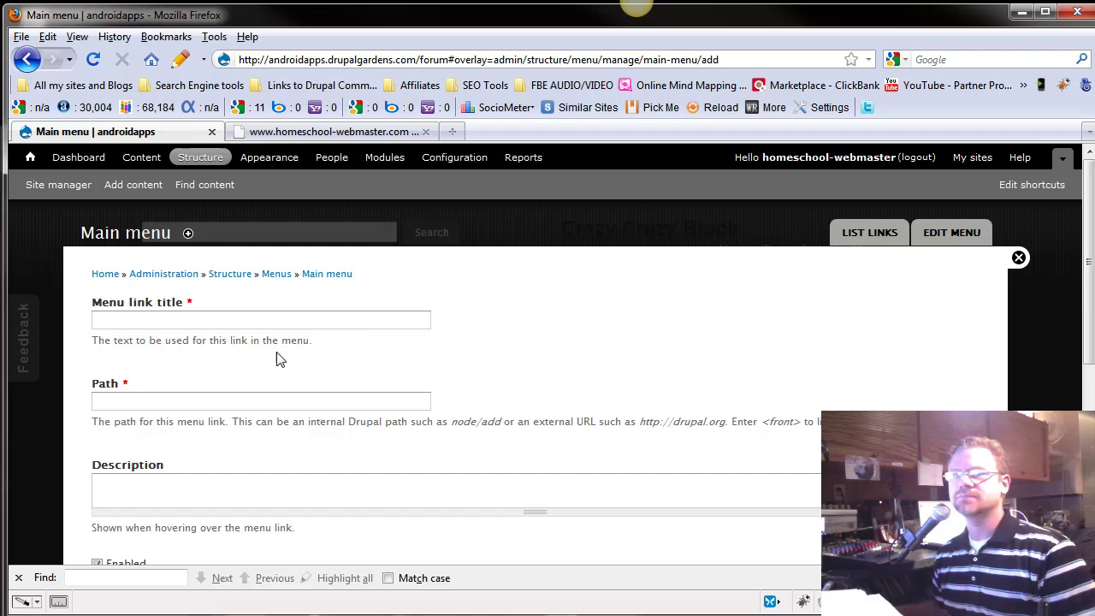
{"action": "scroll", "coordinate": [280, 358], "scroll_direction": "down", "scroll_amount": 2}
{"action": "scroll", "coordinate": [156, 317], "scroll_direction": "up", "scroll_amount": 2}
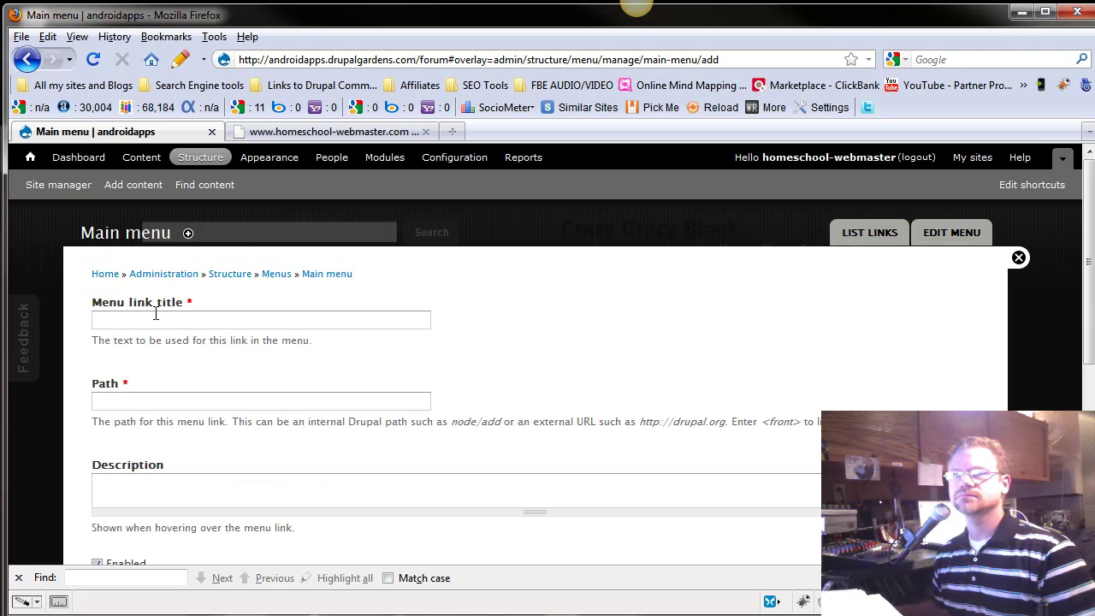
{"action": "left_click", "coordinate": [140, 318]}
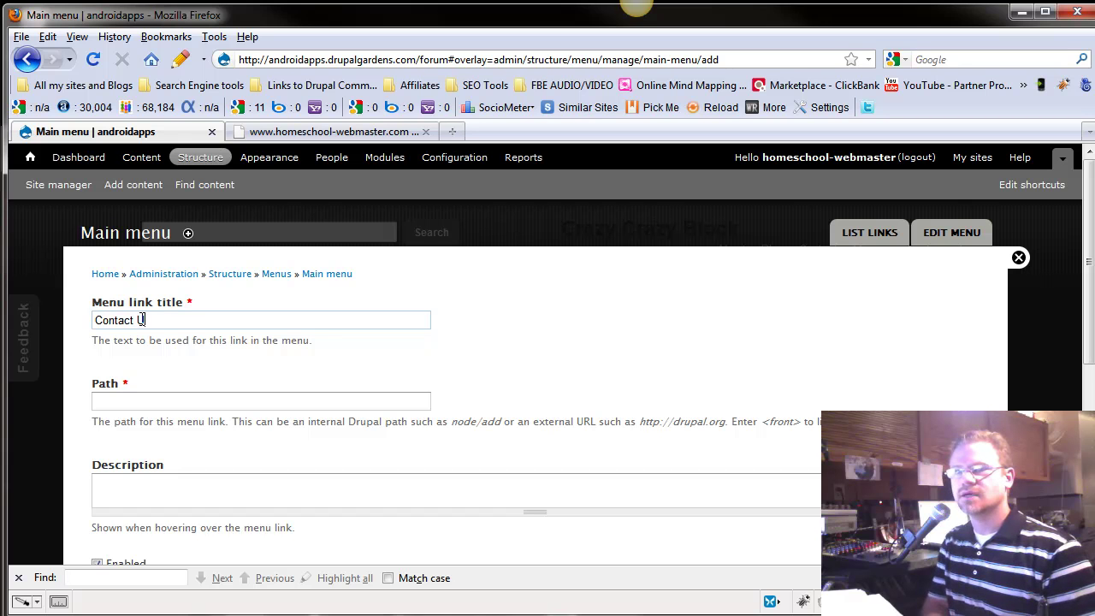
{"action": "key", "text": "BackSpace"}
{"action": "key", "text": "BackSpace"}
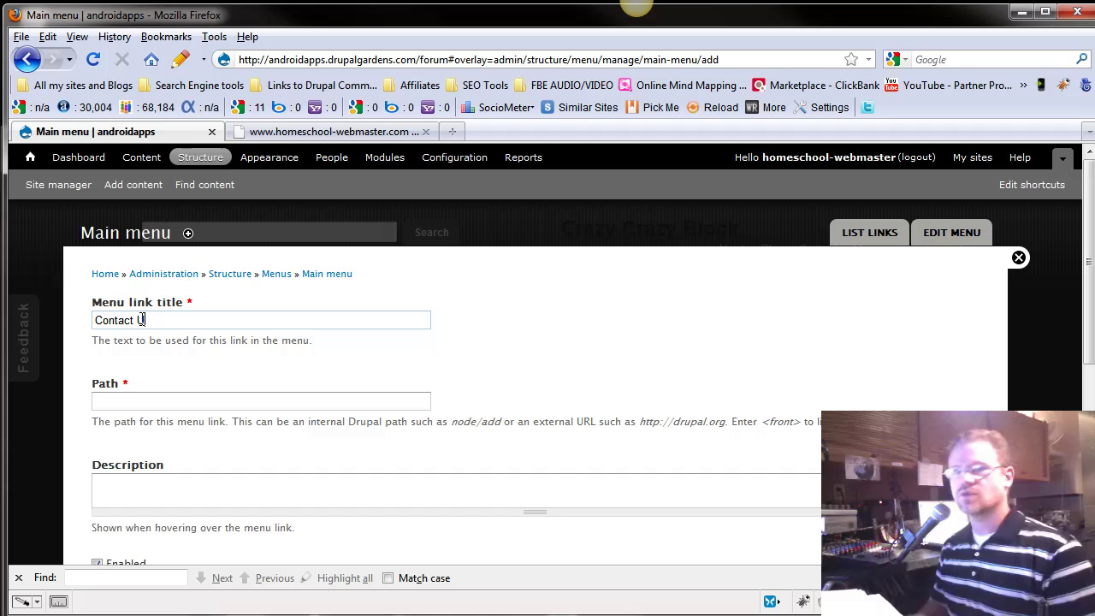
{"action": "left_click", "coordinate": [165, 404]}
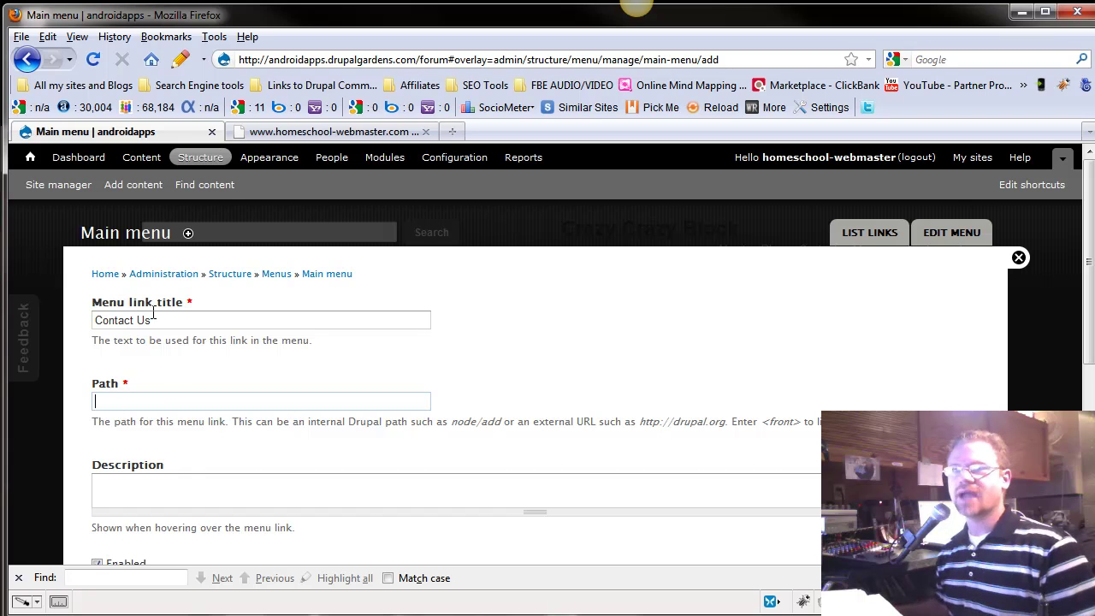
Open the site in a second browser tab and go to its Contact page.
{"action": "right_click", "coordinate": [132, 164]}
{"action": "left_click", "coordinate": [171, 189]}
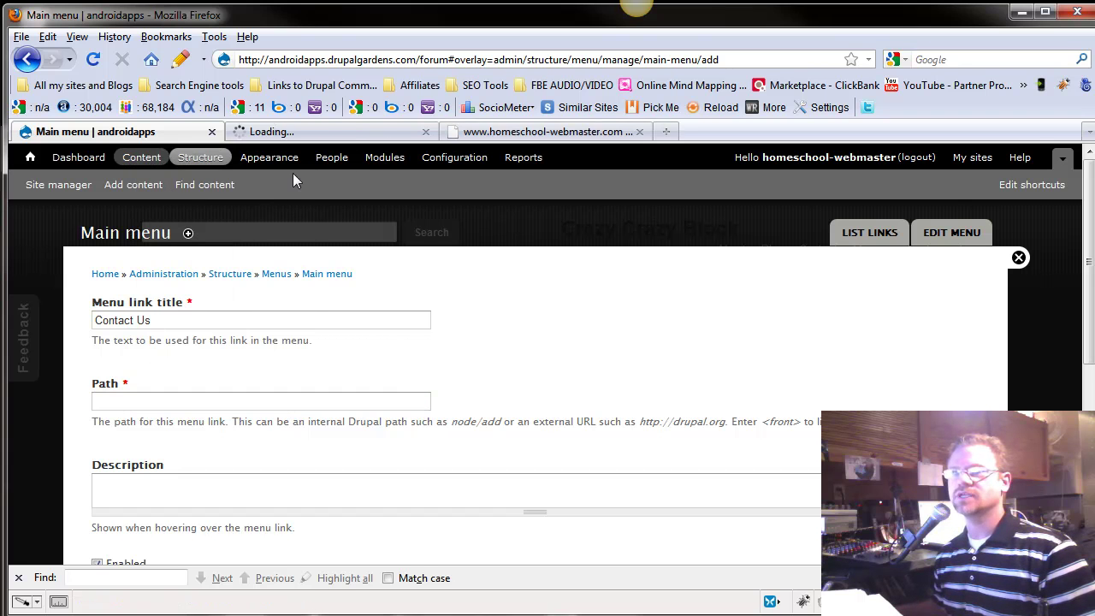
{"action": "left_click", "coordinate": [338, 134]}
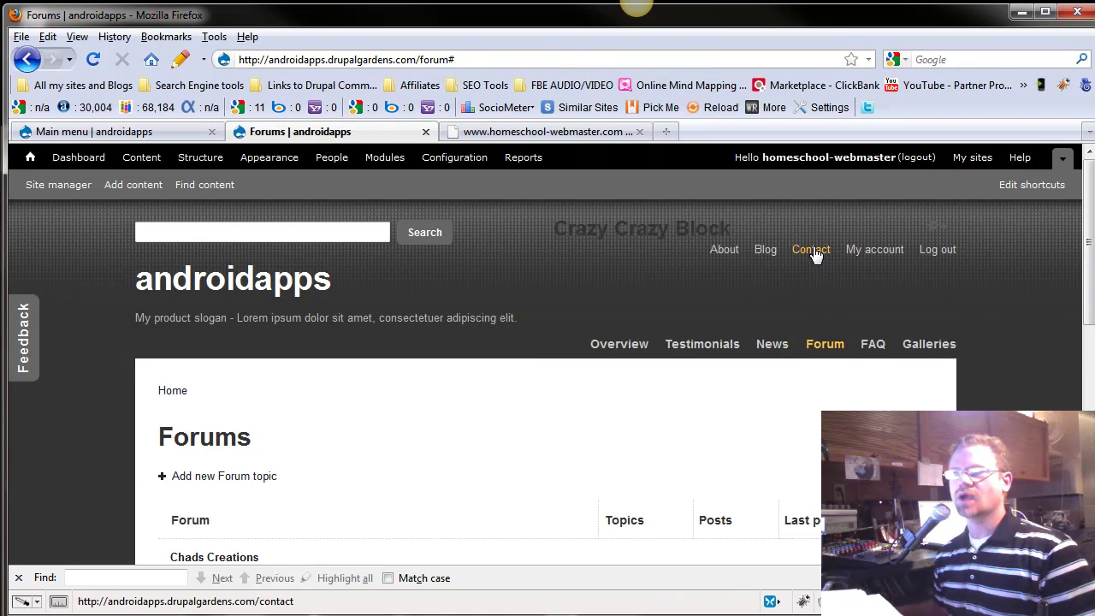
{"action": "left_click", "coordinate": [812, 253]}
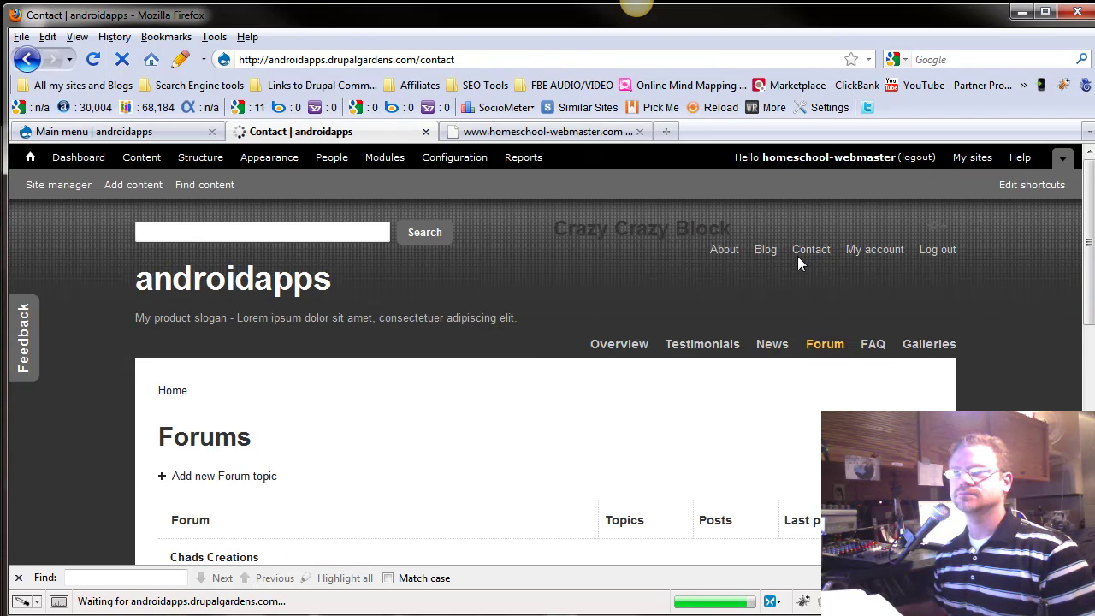
Copy the contact portion of the Contact page's web address and paste it as the new menu link's path.
{"action": "left_click", "coordinate": [423, 59]}
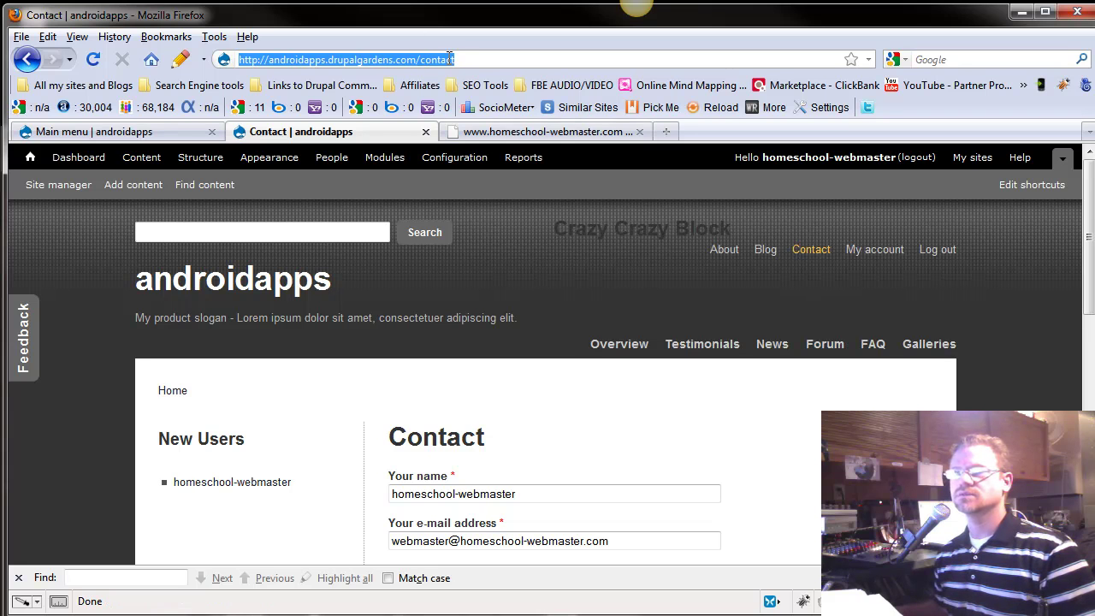
{"action": "left_click", "coordinate": [433, 62]}
{"action": "left_click_drag", "start_coordinate": [420, 60], "coordinate": [534, 57]}
{"action": "key", "text": "ctrl+c"}
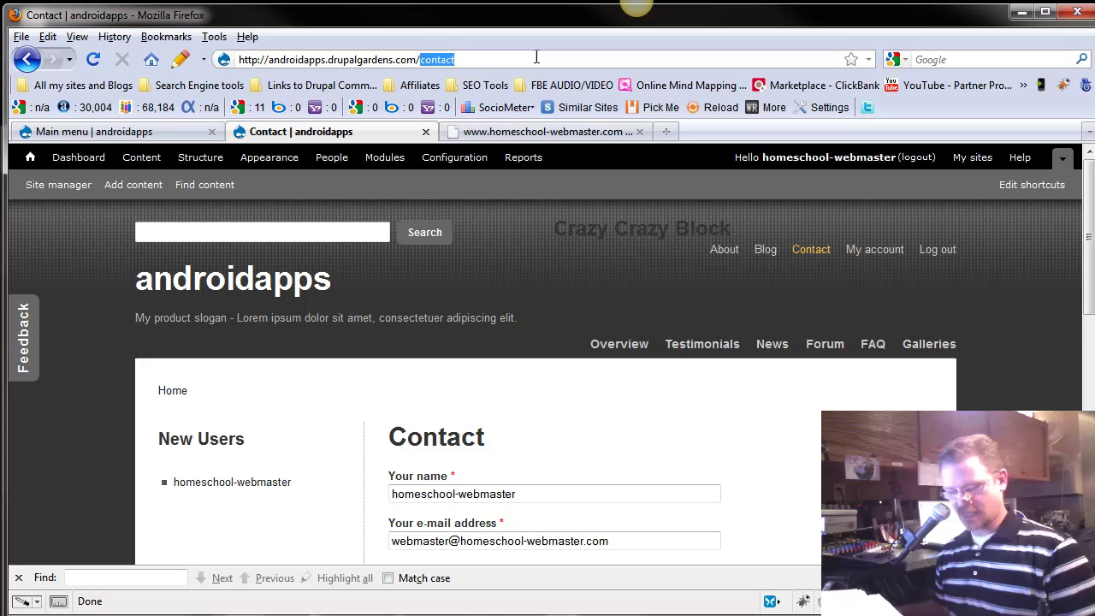
{"action": "left_click", "coordinate": [154, 132]}
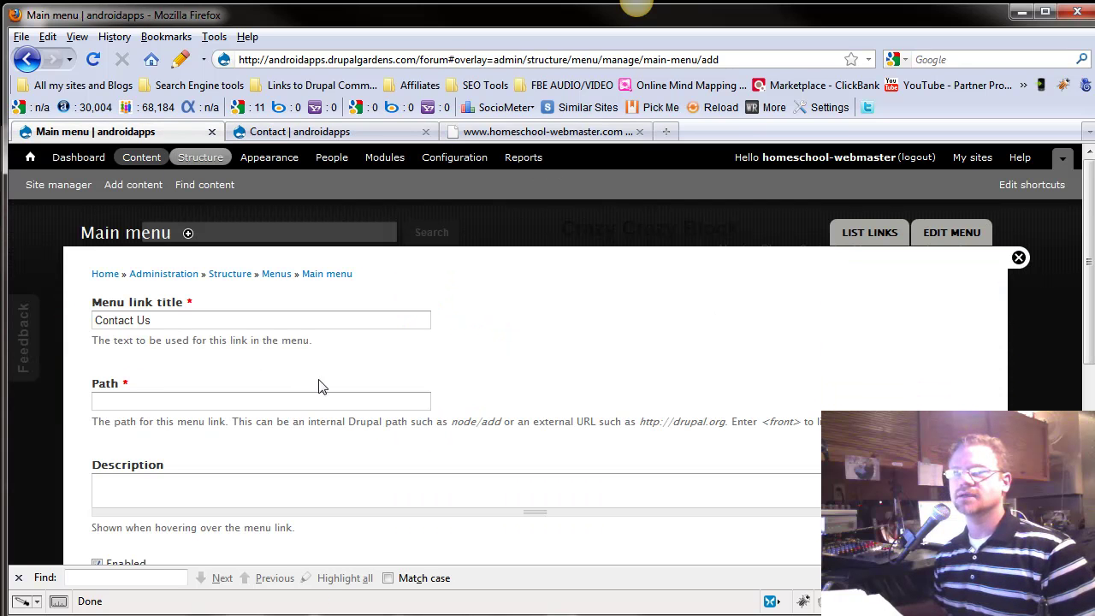
{"action": "left_click", "coordinate": [168, 402]}
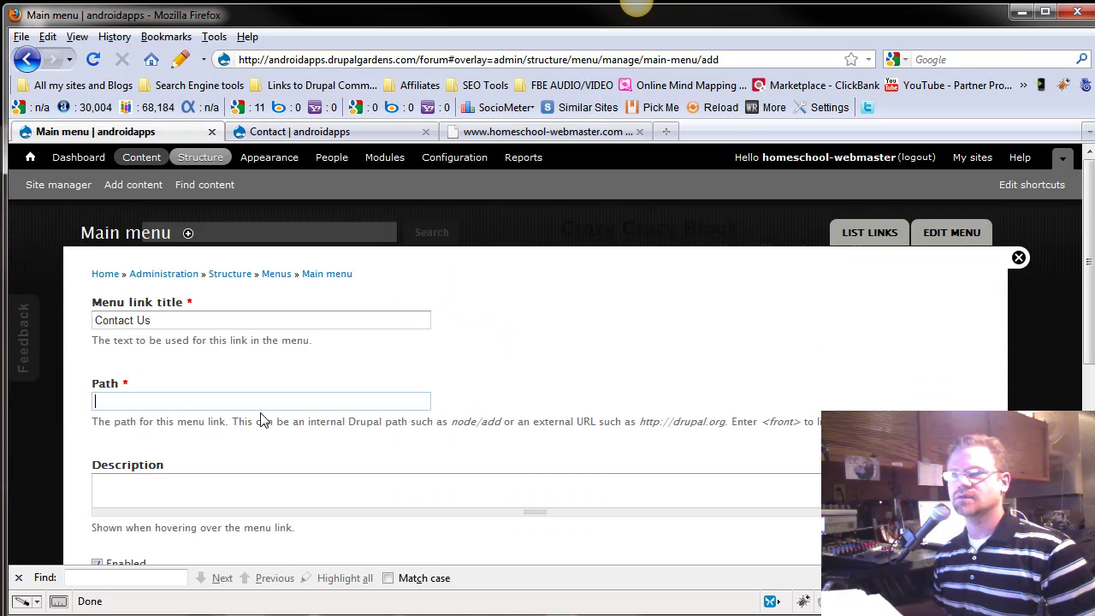
{"action": "key", "text": "ctrl+v"}
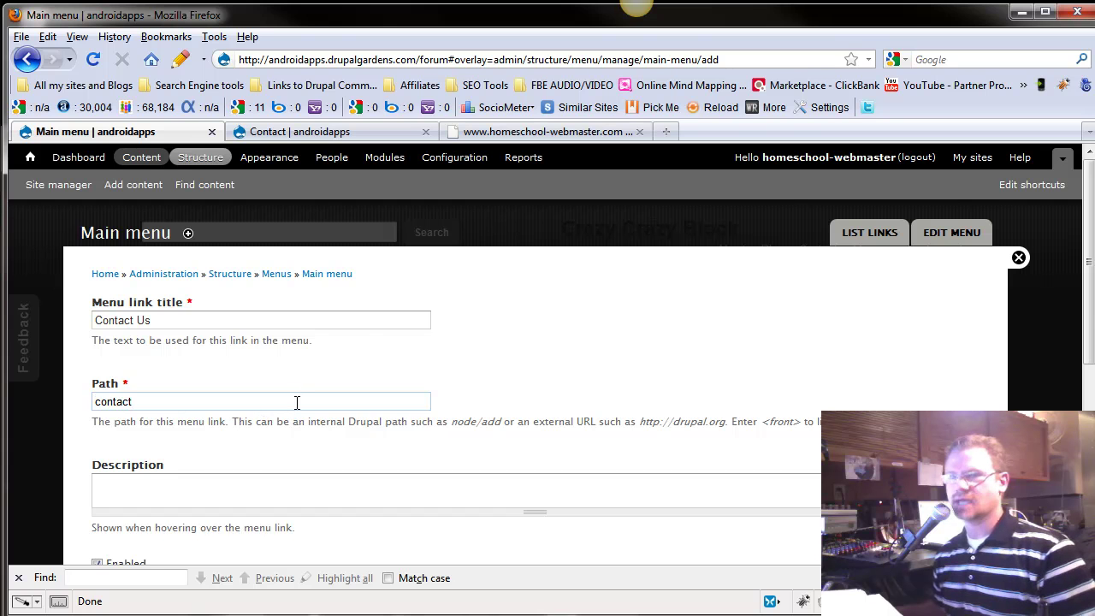
Enter "The second Contact Us link" as the menu link's description.
{"action": "scroll", "coordinate": [174, 508], "scroll_direction": "down", "scroll_amount": 5}
{"action": "scroll", "coordinate": [142, 410], "scroll_direction": "up", "scroll_amount": 2}
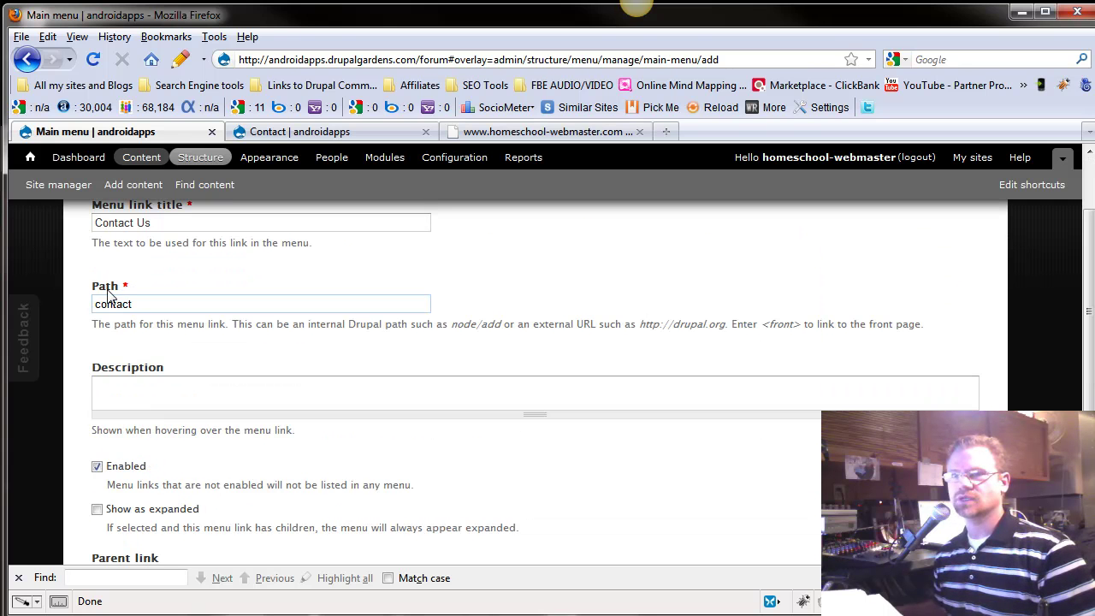
{"action": "left_click", "coordinate": [144, 390]}
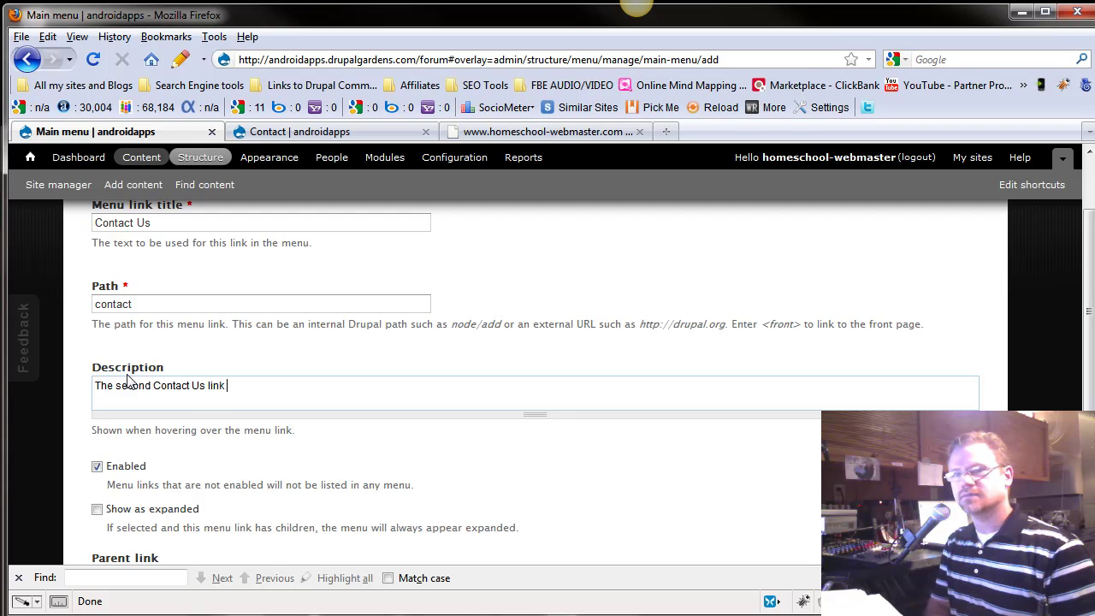
Set the Contact Us link's weight to -50 and save the new menu link.
{"action": "scroll", "coordinate": [184, 376], "scroll_direction": "down", "scroll_amount": 4}
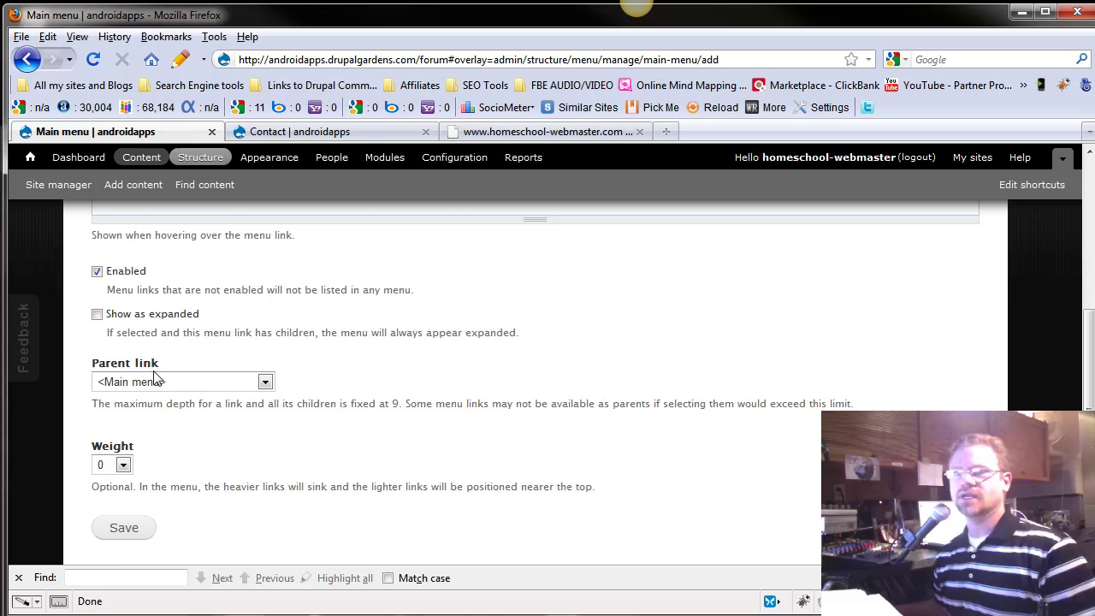
{"action": "scroll", "coordinate": [156, 377], "scroll_direction": "up", "scroll_amount": 2}
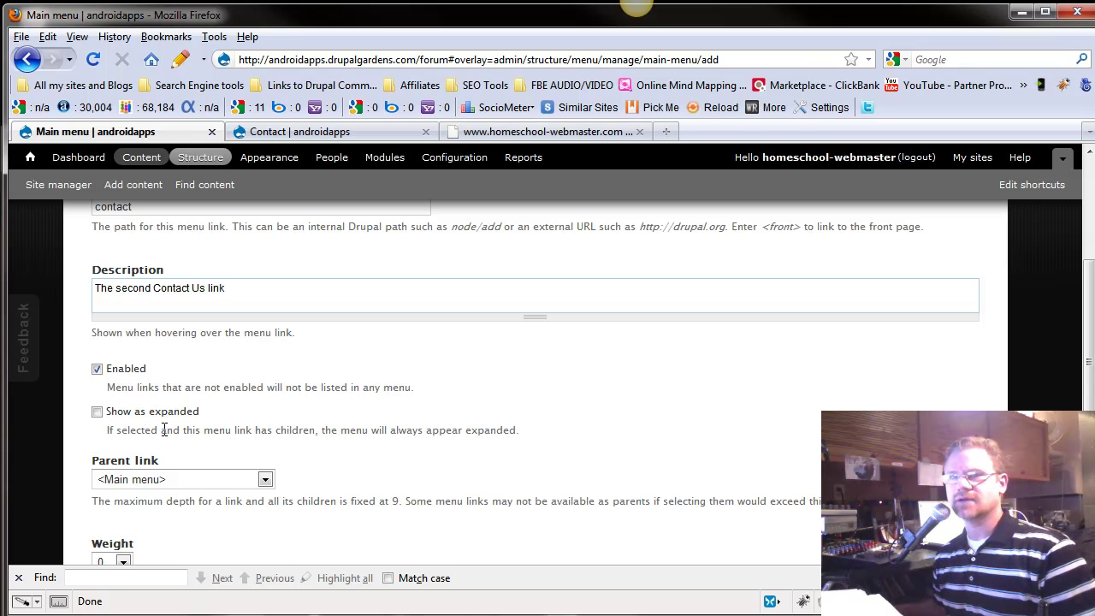
{"action": "scroll", "coordinate": [180, 445], "scroll_direction": "down", "scroll_amount": 3}
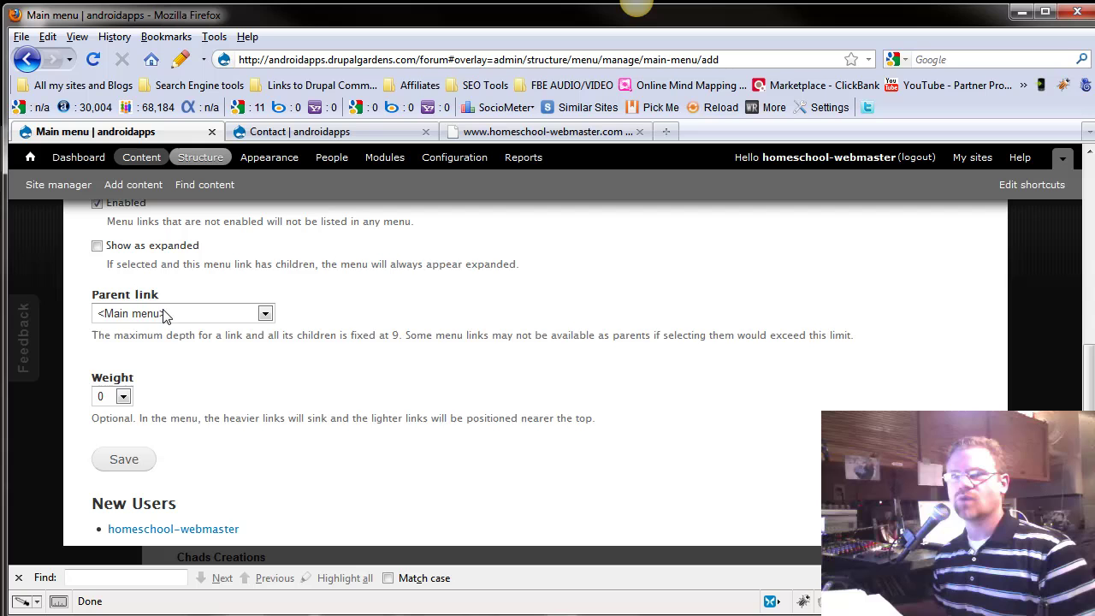
{"action": "left_click", "coordinate": [123, 397]}
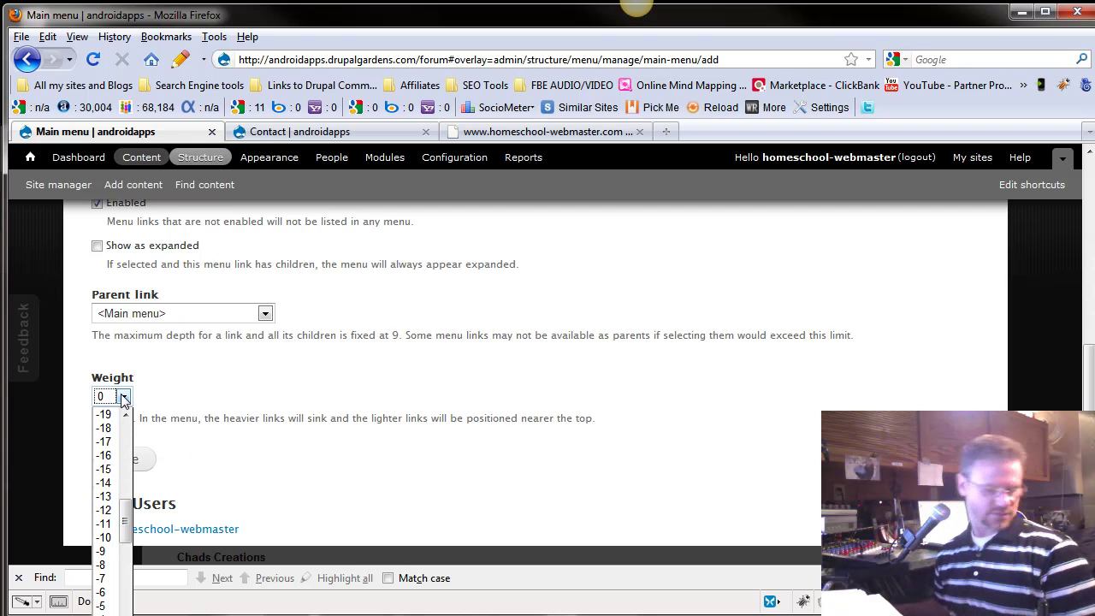
{"action": "left_click_drag", "start_coordinate": [125, 518], "coordinate": [125, 428]}
{"action": "left_click", "coordinate": [105, 415]}
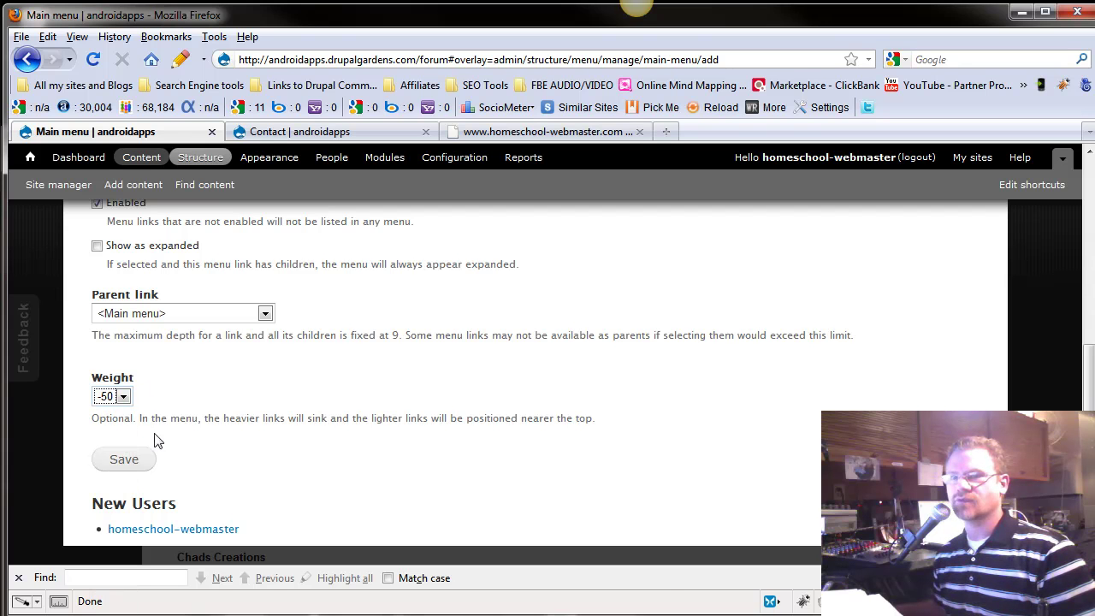
{"action": "left_click", "coordinate": [124, 461]}
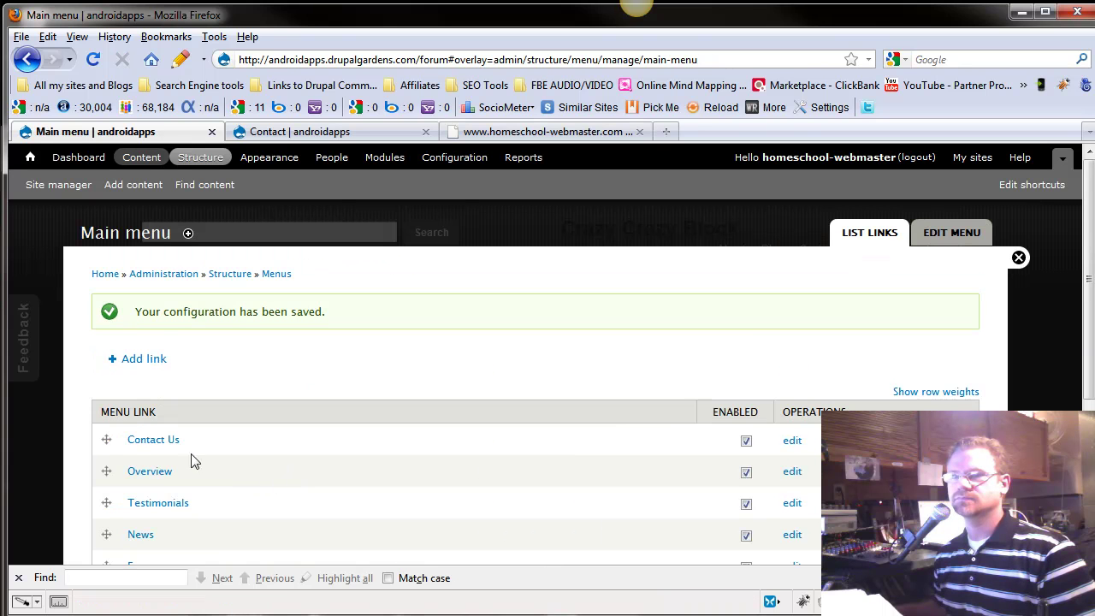
Review the Main menu's link list, follow the new Contact Us link to check its page, and return to the list.
{"action": "scroll", "coordinate": [214, 502], "scroll_direction": "down", "scroll_amount": 2}
{"action": "scroll", "coordinate": [213, 502], "scroll_direction": "down", "scroll_amount": 2}
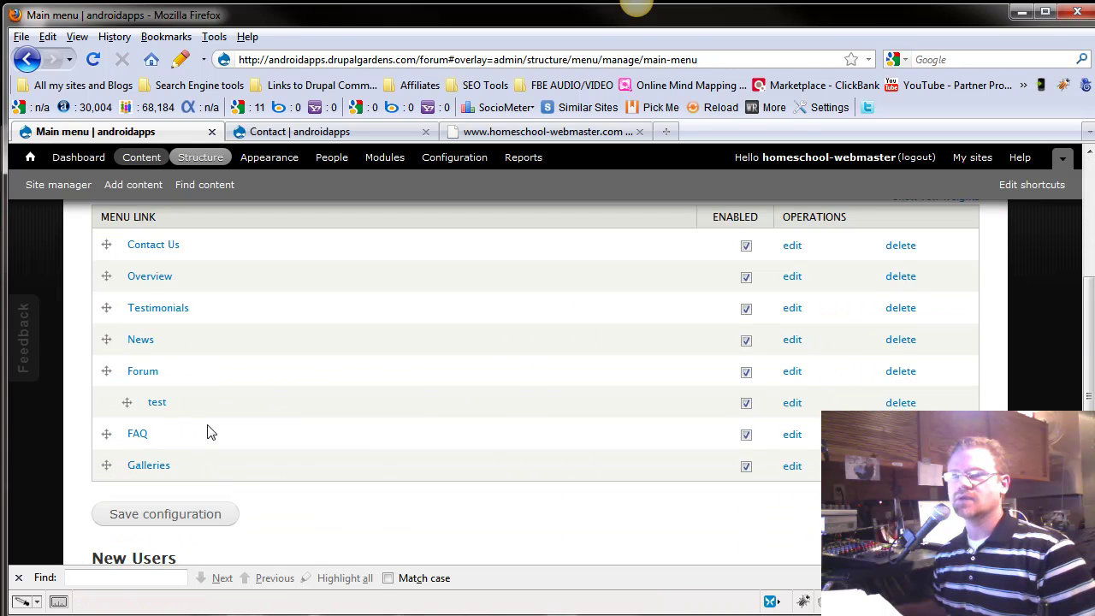
{"action": "left_click", "coordinate": [150, 247]}
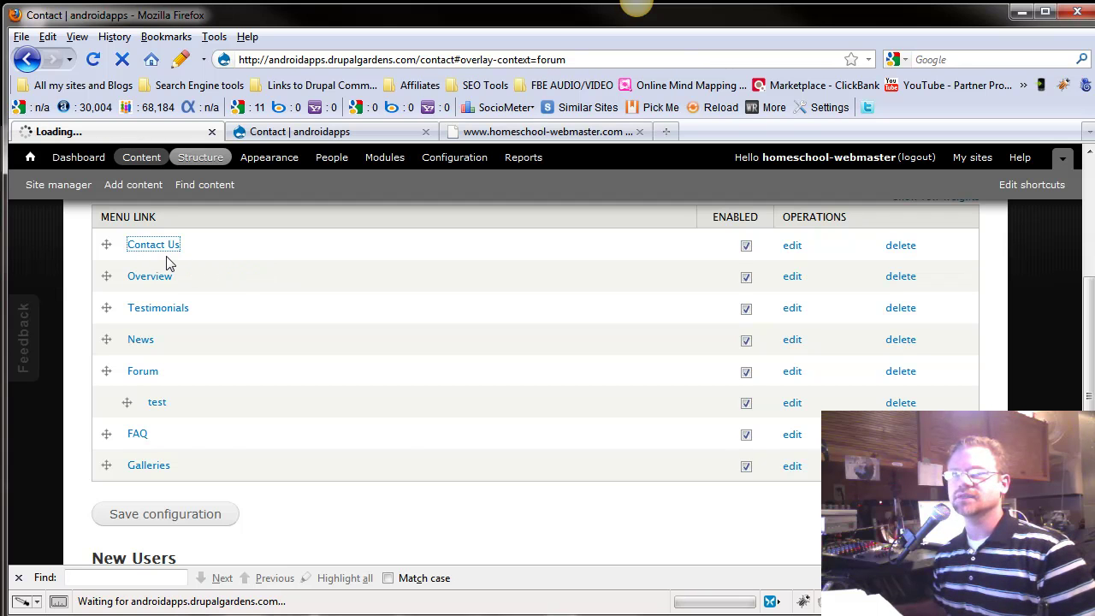
{"action": "scroll", "coordinate": [470, 410], "scroll_direction": "down", "scroll_amount": 4}
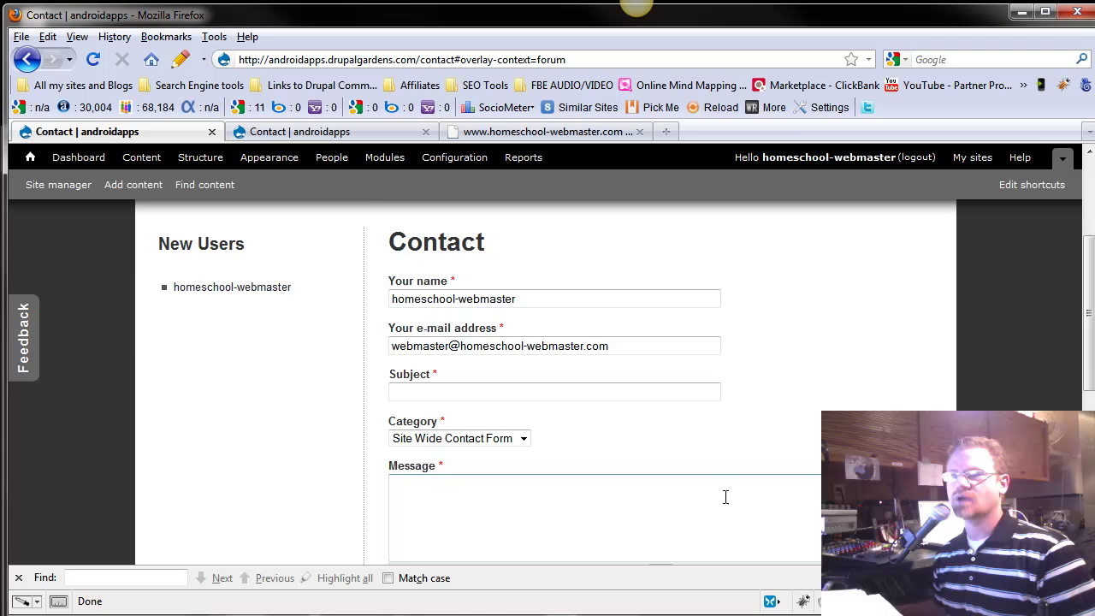
{"action": "scroll", "coordinate": [479, 424], "scroll_direction": "up", "scroll_amount": 4}
{"action": "left_click", "coordinate": [27, 59]}
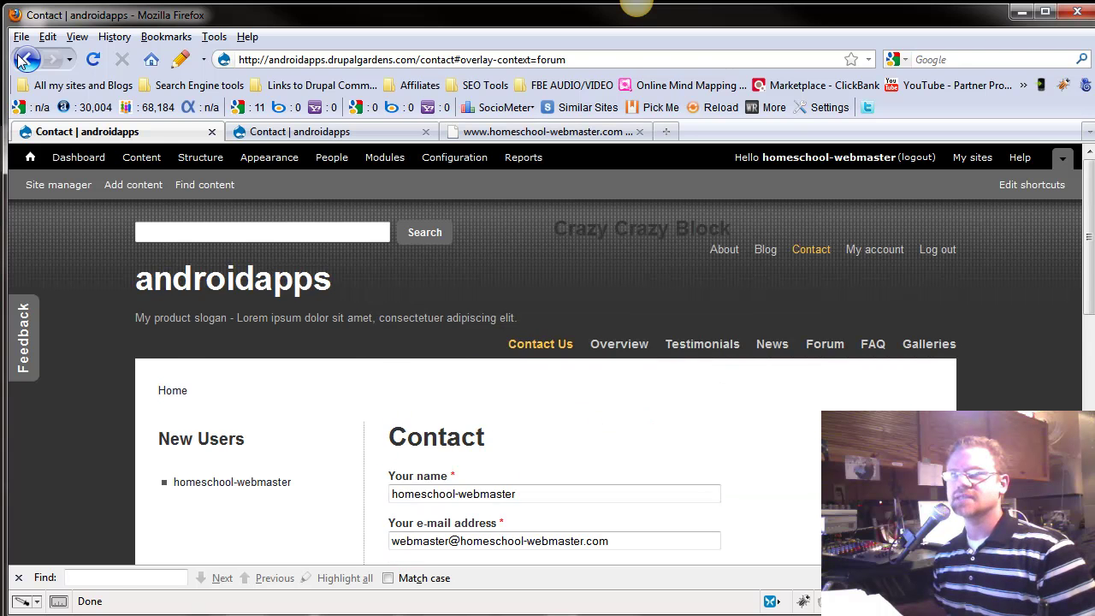
Open the Contact Us menu link for editing and compare its path with the Contact page's web address.
{"action": "left_click", "coordinate": [791, 248]}
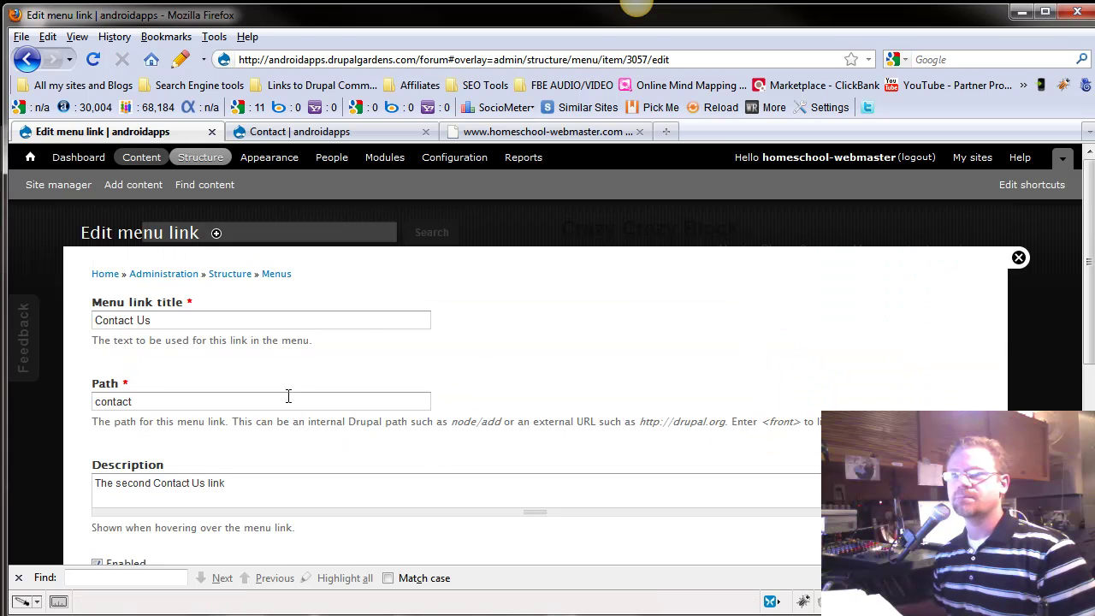
{"action": "scroll", "coordinate": [205, 417], "scroll_direction": "down", "scroll_amount": 2}
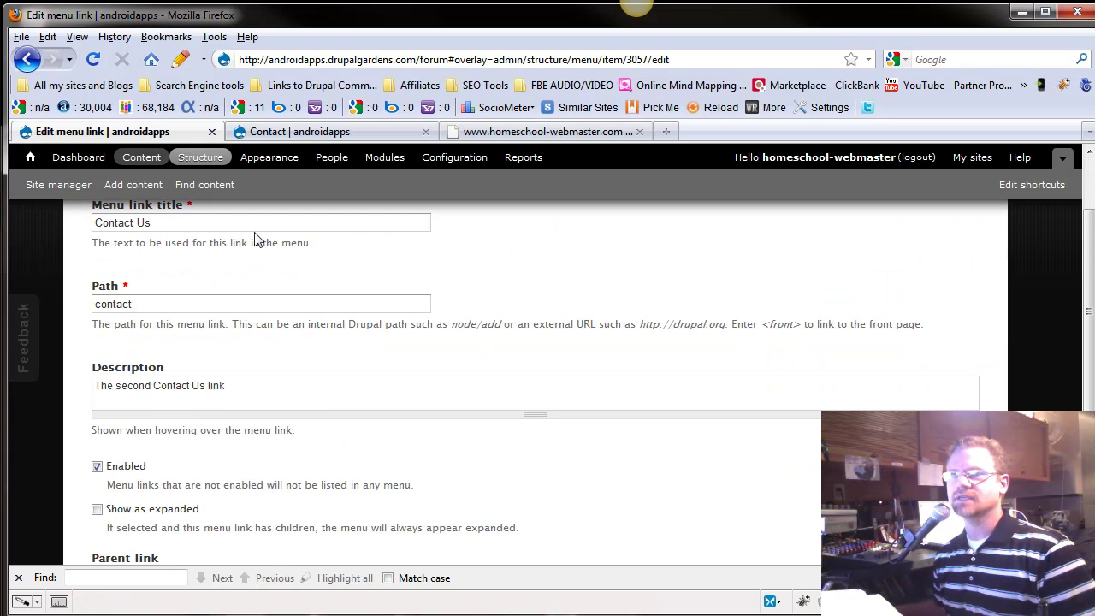
{"action": "left_click", "coordinate": [318, 134]}
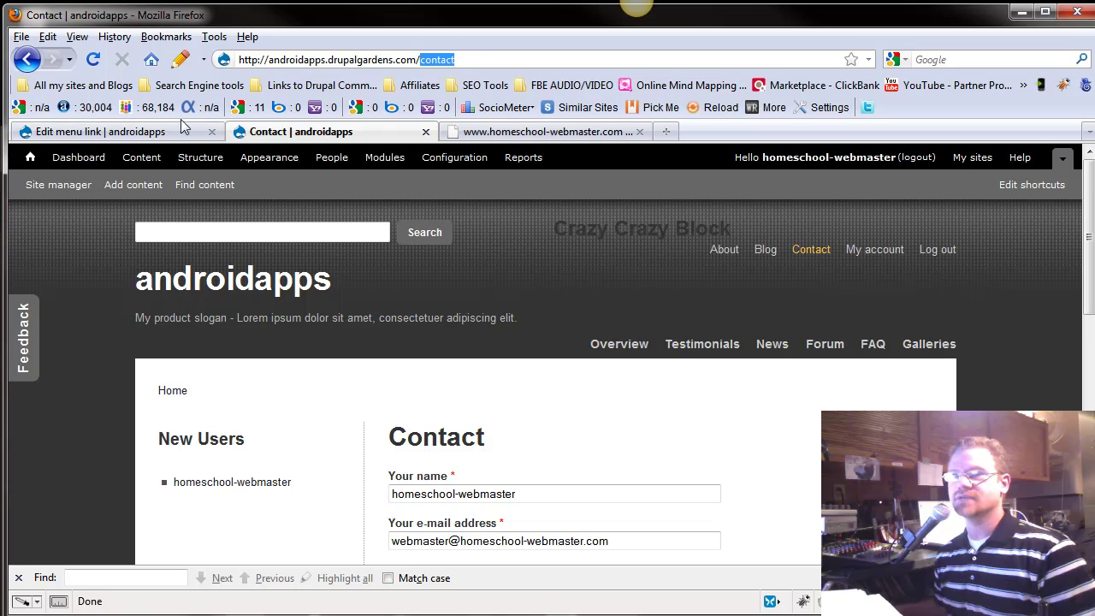
{"action": "left_click", "coordinate": [147, 137]}
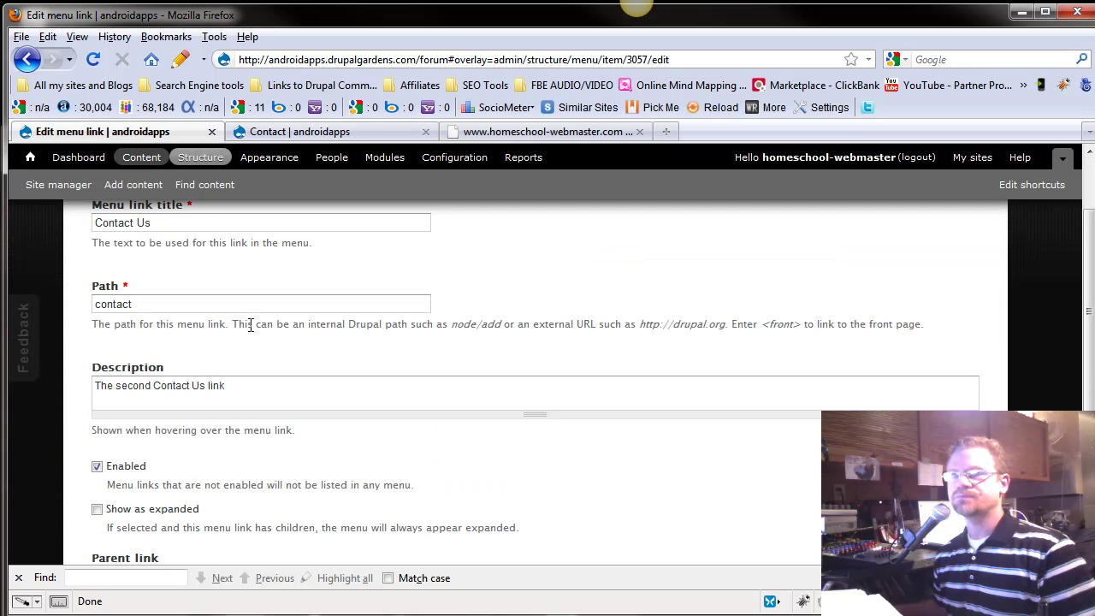
{"action": "left_click", "coordinate": [143, 307]}
{"action": "double_click", "coordinate": [120, 304]}
{"action": "left_click", "coordinate": [113, 306]}
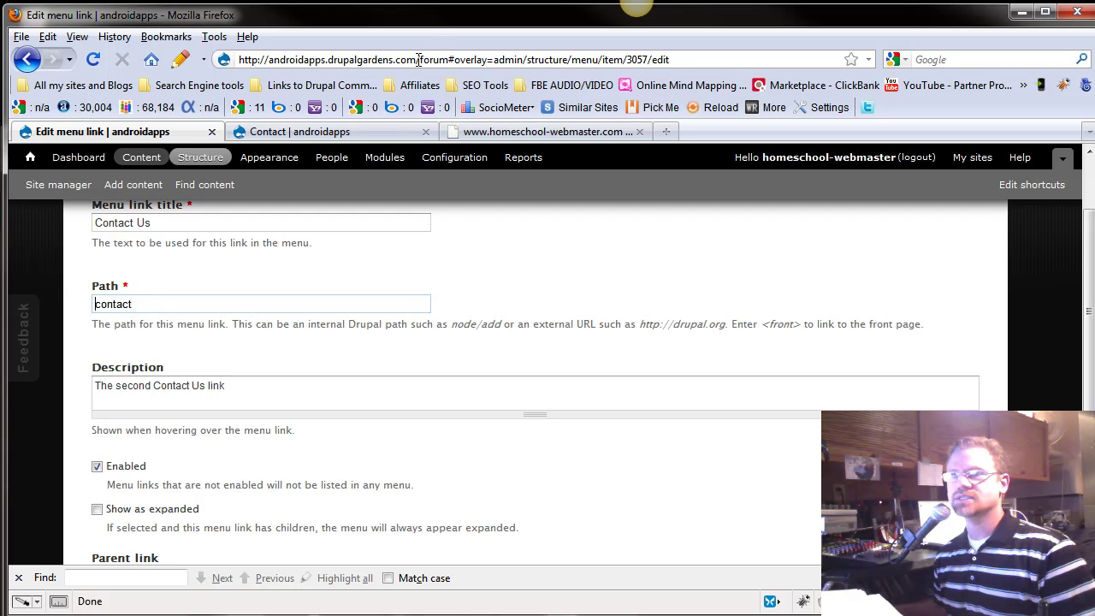
{"action": "left_click_drag", "start_coordinate": [420, 60], "coordinate": [201, 53]}
{"action": "key", "text": "ctrl+c"}
{"action": "left_click", "coordinate": [362, 59]}
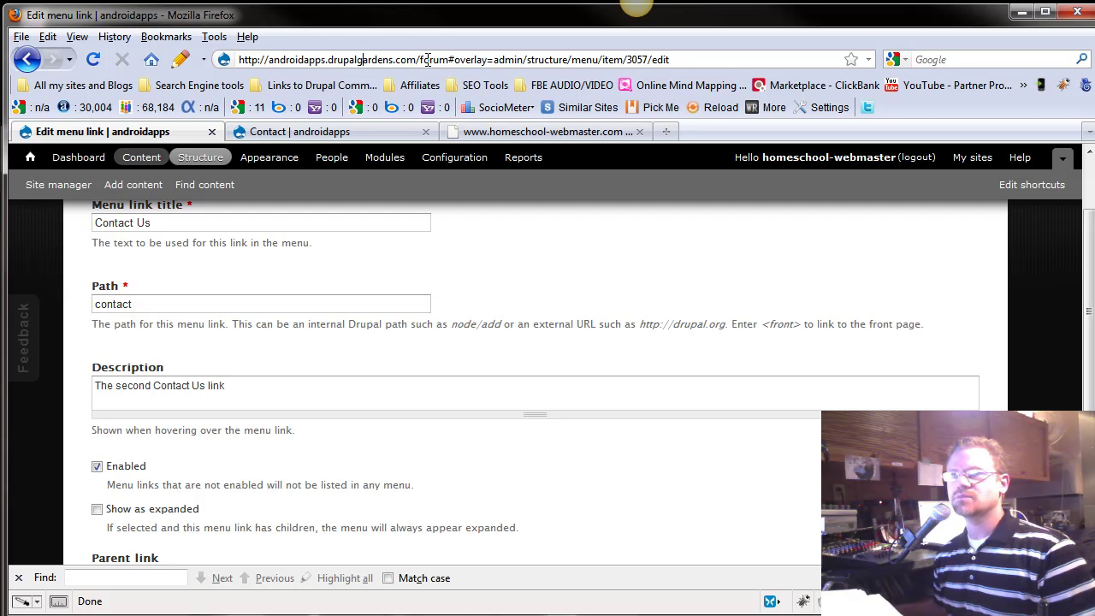
{"action": "left_click_drag", "start_coordinate": [420, 60], "coordinate": [246, 62]}
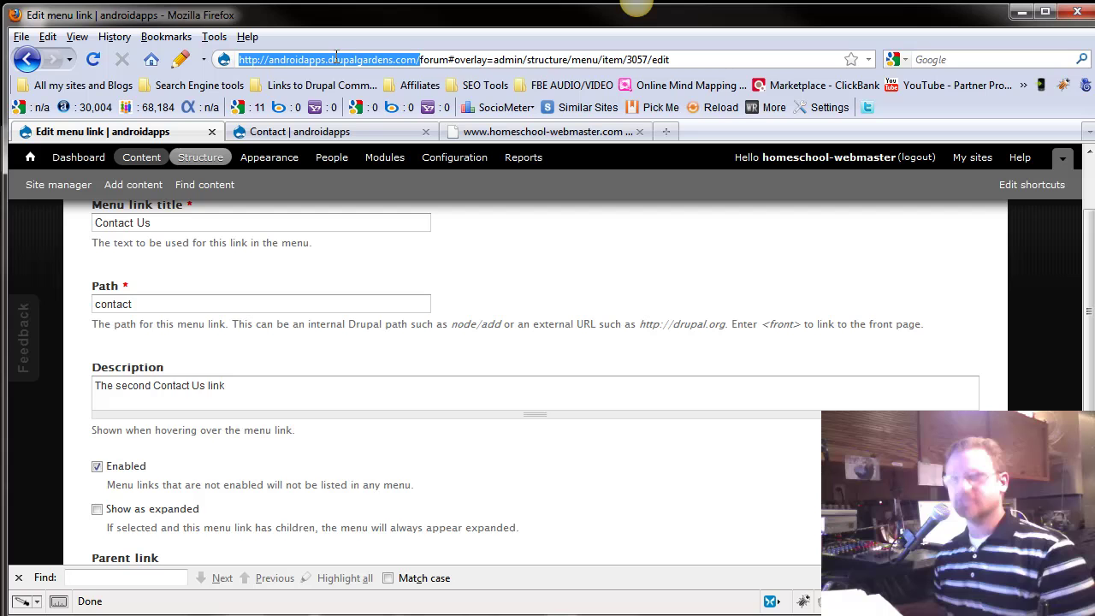
{"action": "left_click", "coordinate": [95, 303]}
{"action": "key", "text": "ctrl+v"}
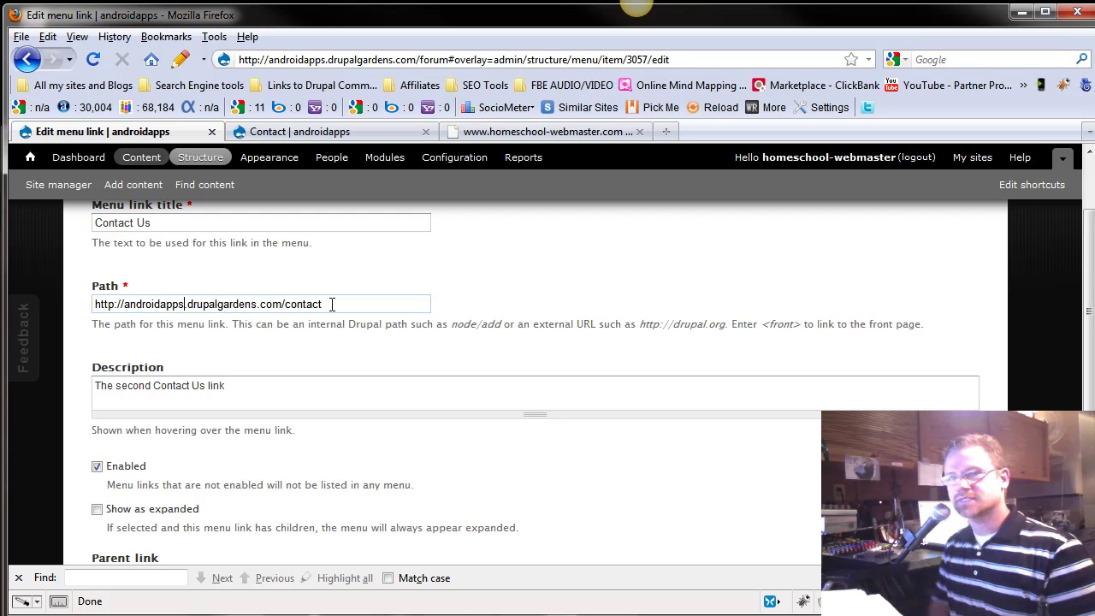
{"action": "type", "text": "com"}
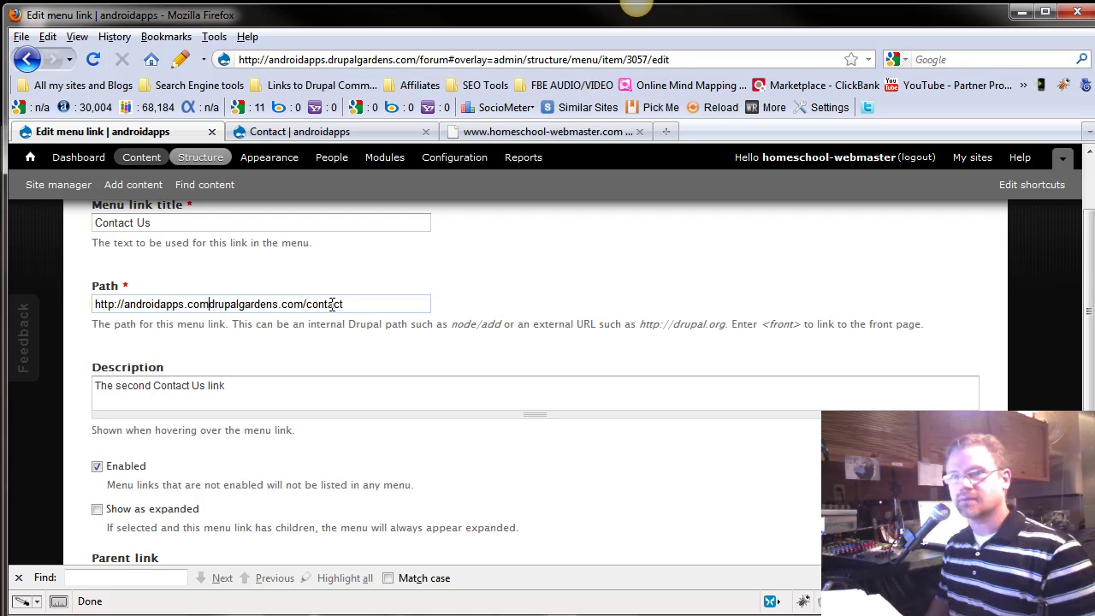
{"action": "key", "text": "Delete"}
{"action": "key", "text": "Delete"}
{"action": "key", "text": "Delete"}
{"action": "key", "text": "Delete"}
{"action": "key", "text": "Delete"}
{"action": "key", "text": "Delete"}
{"action": "key", "text": "Delete"}
{"action": "key", "text": "Delete"}
{"action": "key", "text": "Delete"}
{"action": "key", "text": "Delete"}
{"action": "key", "text": "Delete"}
{"action": "key", "text": "Delete"}
{"action": "key", "text": "Delete"}
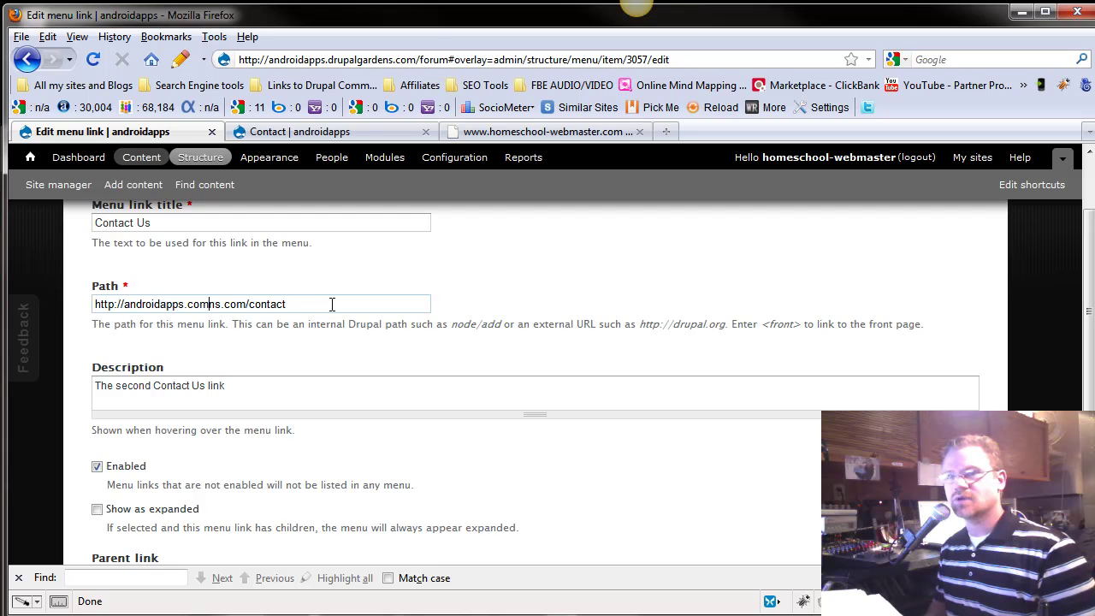
{"action": "key", "text": "Delete"}
{"action": "key", "text": "Delete"}
{"action": "key", "text": "Delete"}
{"action": "key", "text": "Delete"}
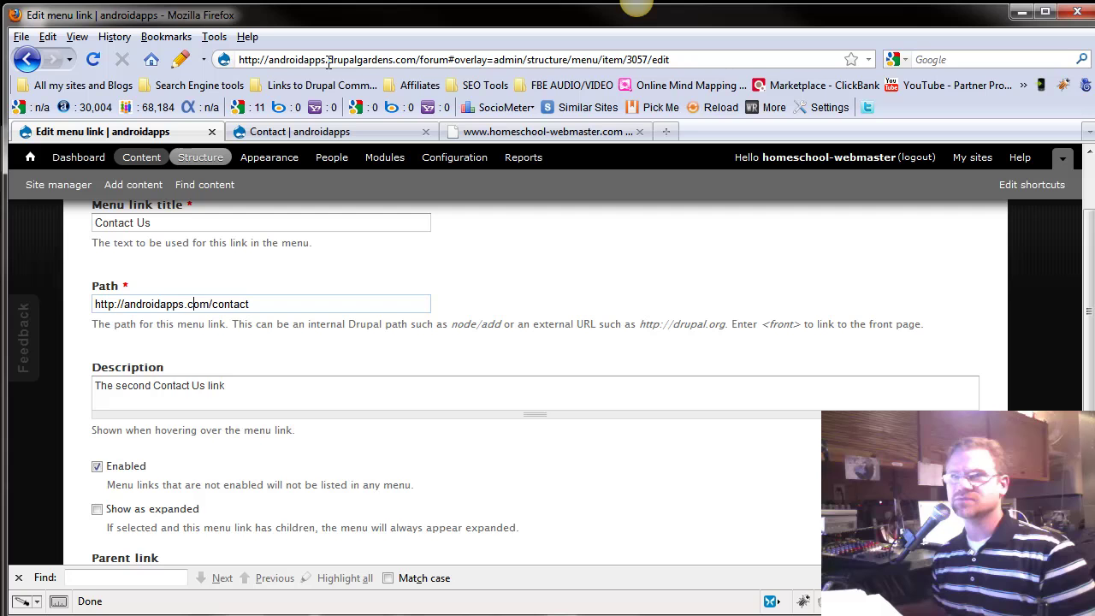
{"action": "left_click_drag", "start_coordinate": [324, 60], "coordinate": [404, 69]}
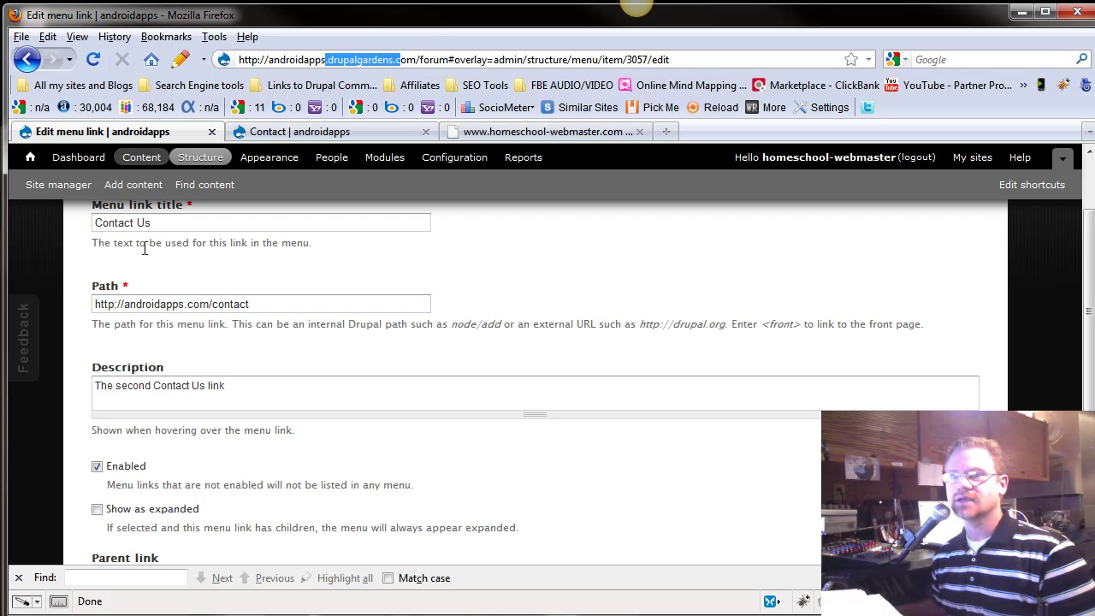
{"action": "left_click", "coordinate": [153, 308]}
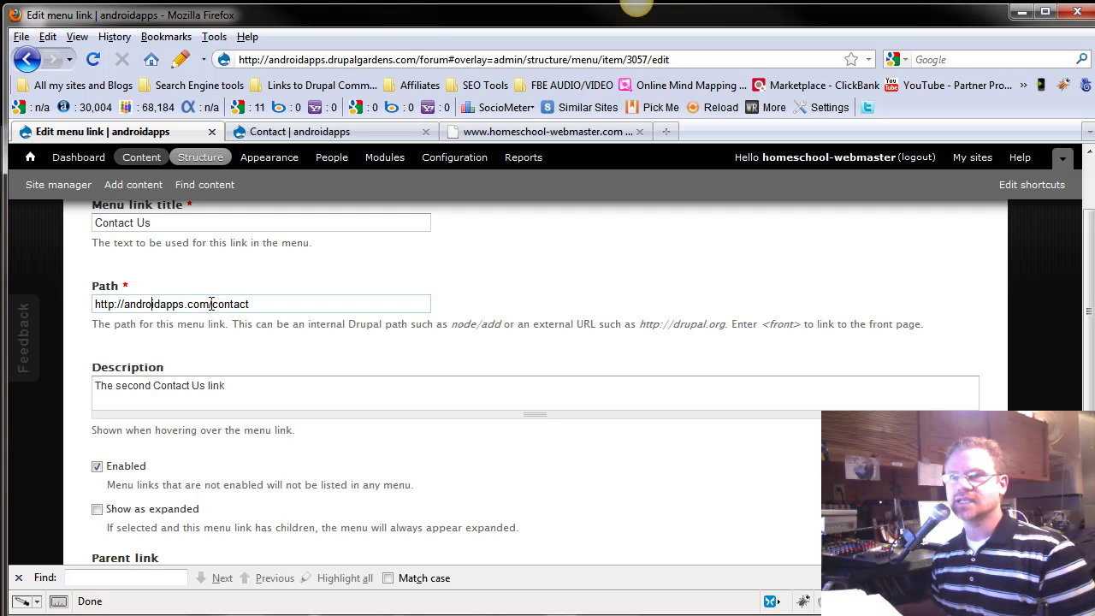
{"action": "left_click_drag", "start_coordinate": [211, 304], "coordinate": [94, 304]}
{"action": "key", "text": "BackSpace"}
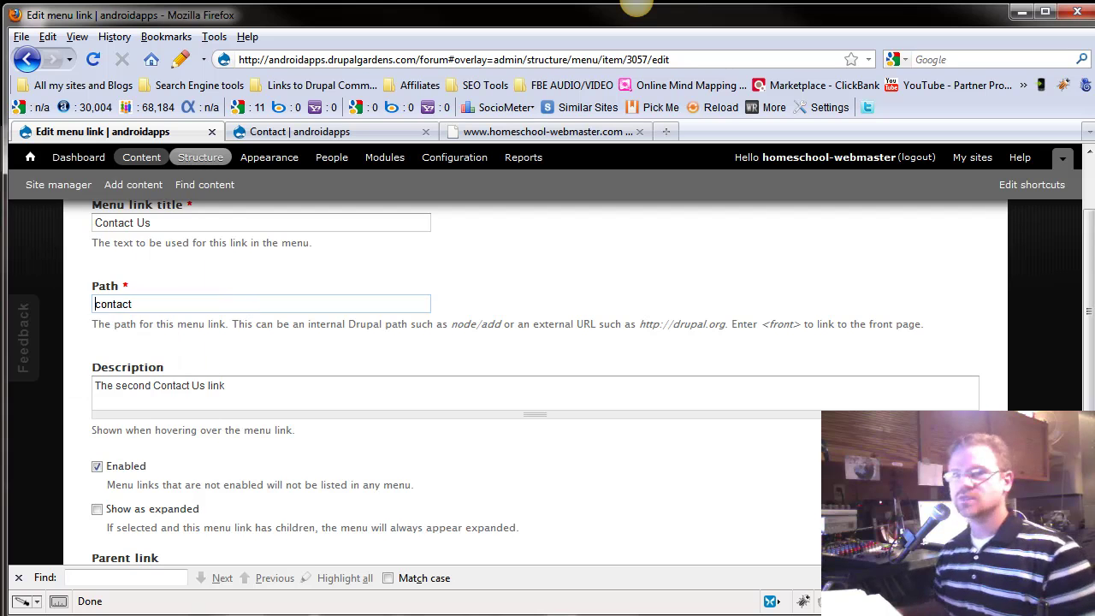
{"action": "mouse_move", "coordinate": [9, 291]}
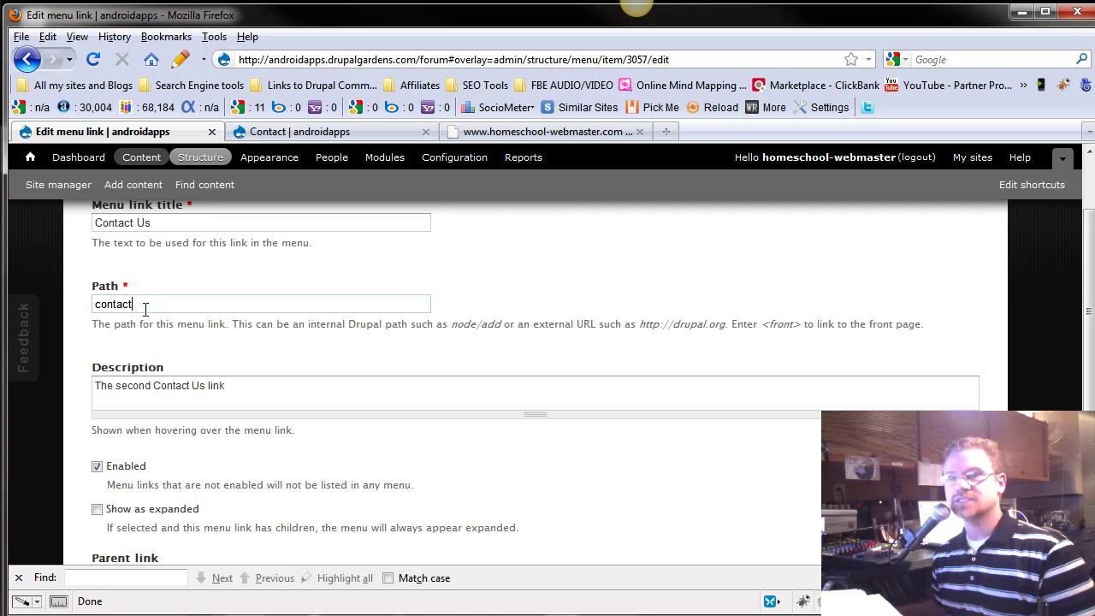
{"action": "double_click", "coordinate": [96, 305]}
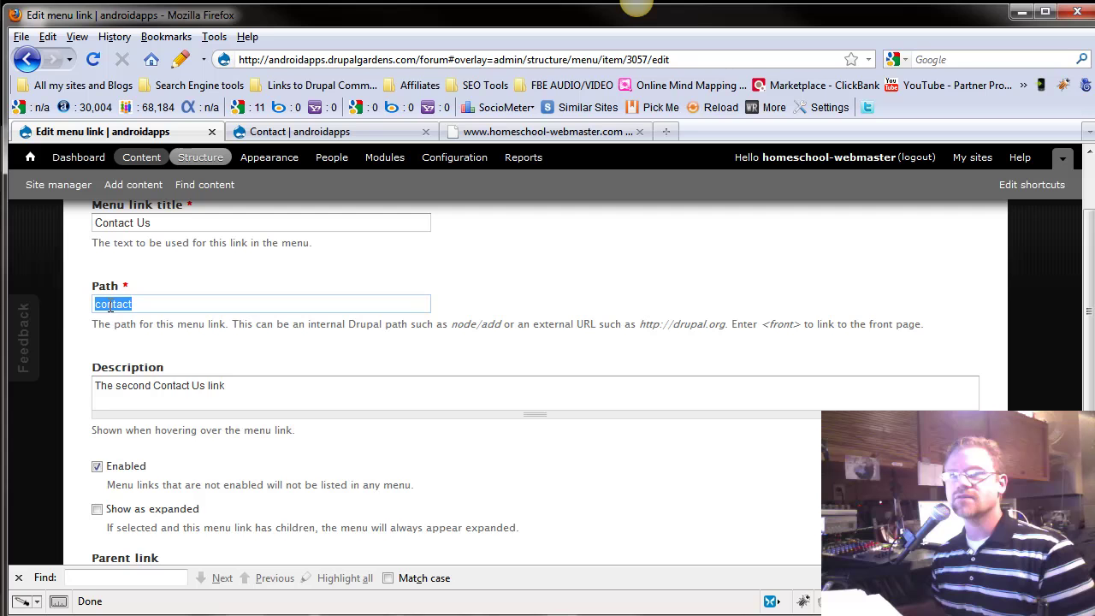
{"action": "left_click", "coordinate": [103, 306]}
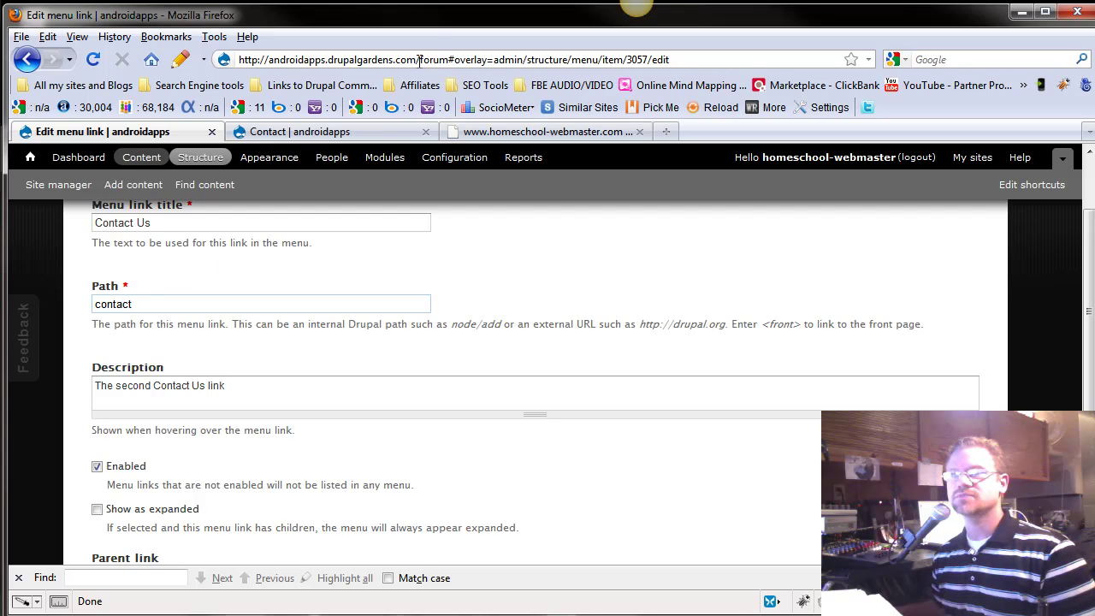
{"action": "left_click_drag", "start_coordinate": [419, 60], "coordinate": [684, 60]}
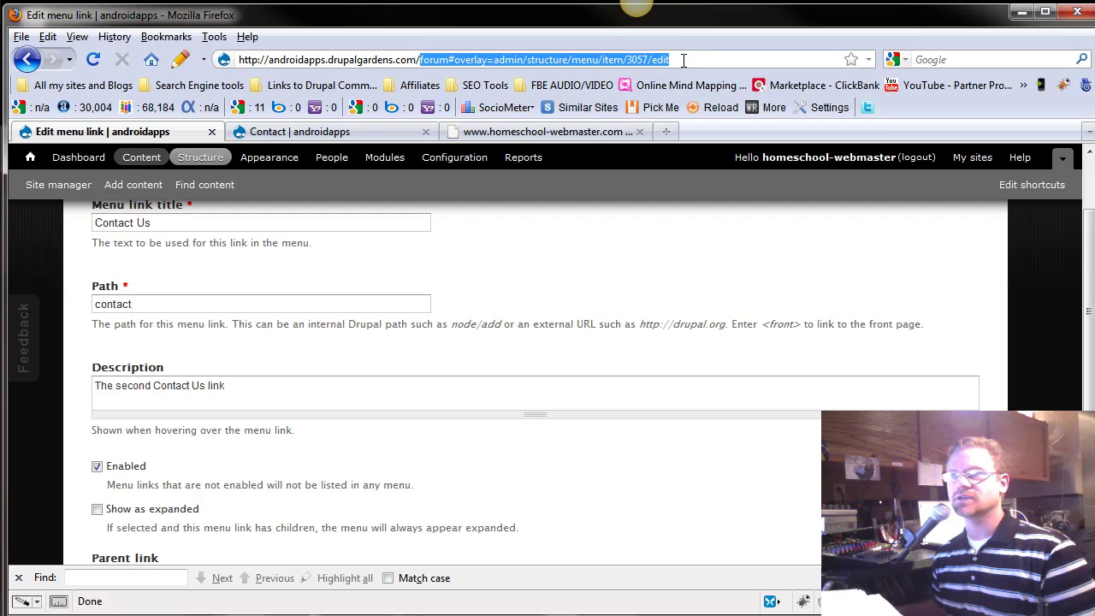
Return to the Main menu's link list without saving the link edit, place Contact Us first, and save the configuration.
{"action": "scroll", "coordinate": [148, 391], "scroll_direction": "down", "scroll_amount": 2}
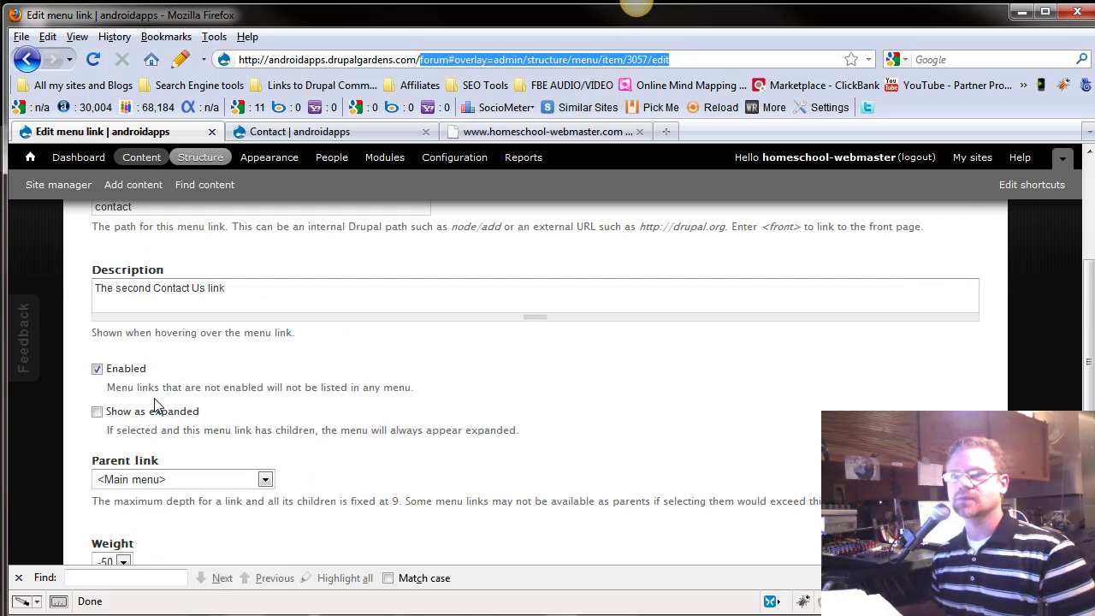
{"action": "left_click", "coordinate": [28, 59]}
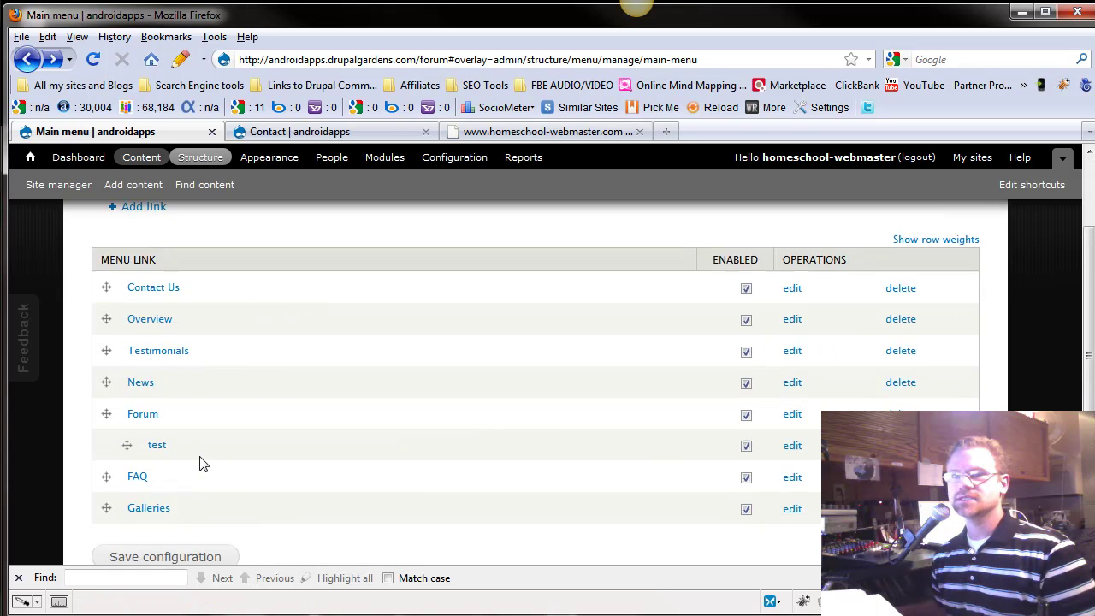
{"action": "scroll", "coordinate": [271, 393], "scroll_direction": "down", "scroll_amount": 2}
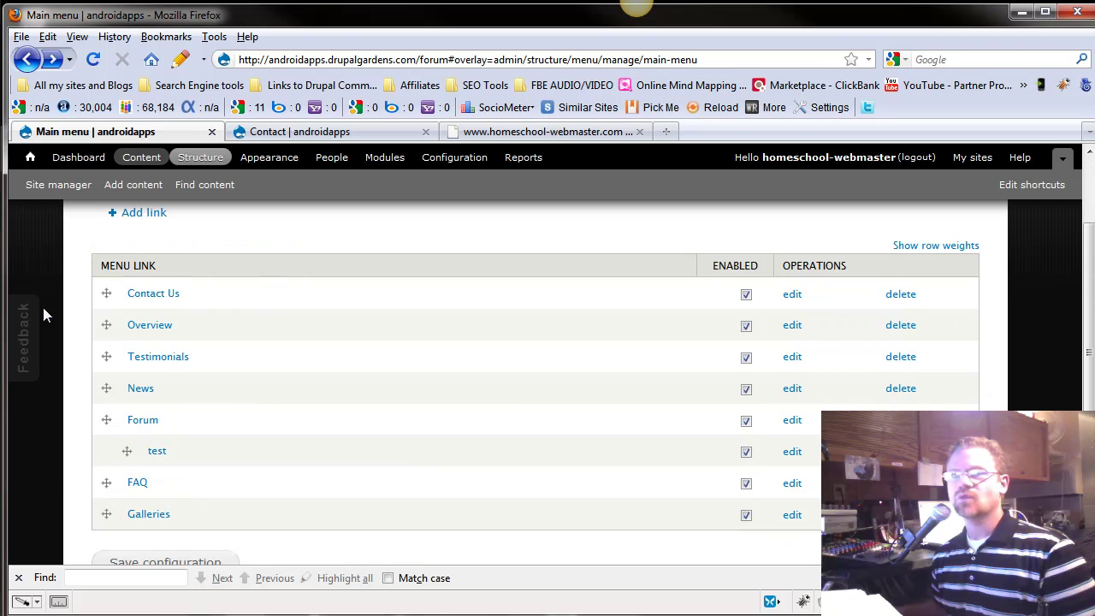
{"action": "mouse_move", "coordinate": [107, 288]}
{"action": "left_mouse_down"}
{"action": "mouse_move", "coordinate": [105, 453]}
{"action": "mouse_move", "coordinate": [116, 379]}
{"action": "mouse_move", "coordinate": [104, 296]}
{"action": "left_mouse_up"}
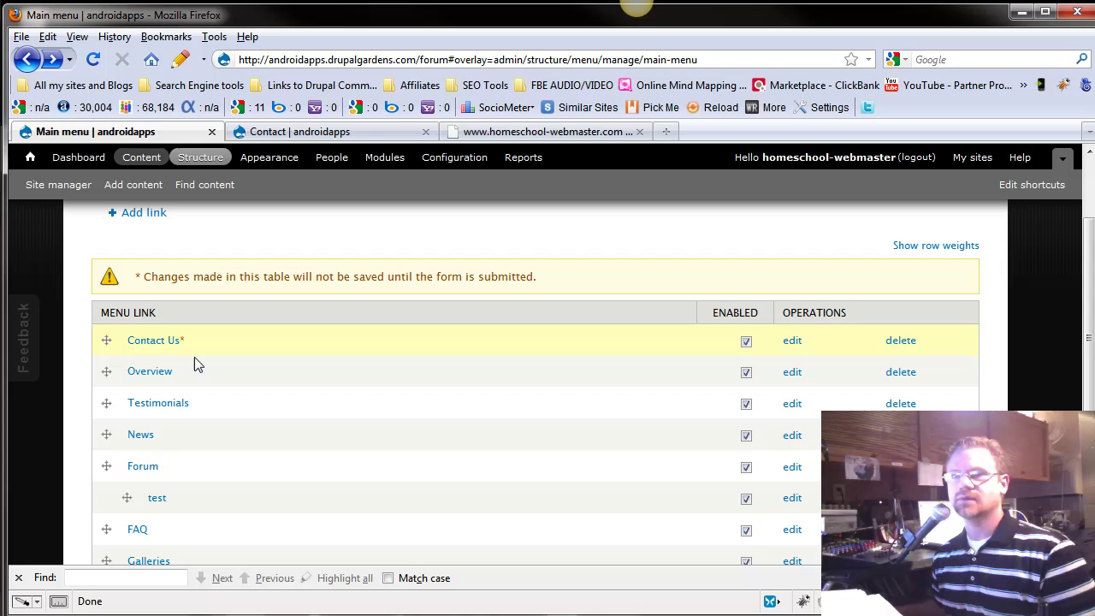
{"action": "scroll", "coordinate": [179, 377], "scroll_direction": "down", "scroll_amount": 3}
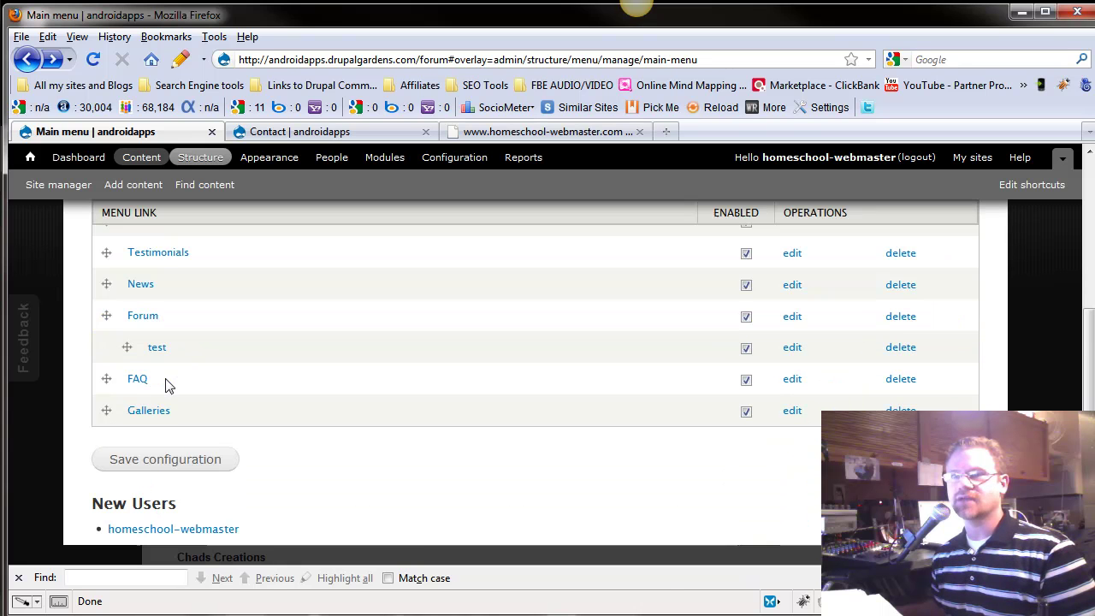
{"action": "left_click", "coordinate": [146, 466]}
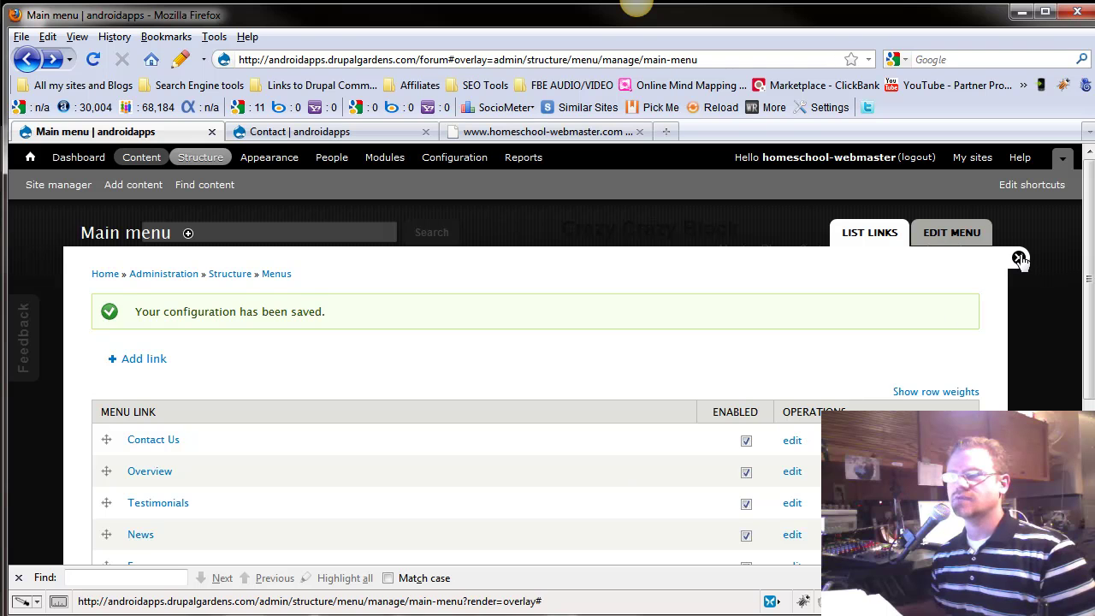
Close the administration overlay and check the order of the navigation links on the Forums page.
{"action": "left_click", "coordinate": [1019, 258]}
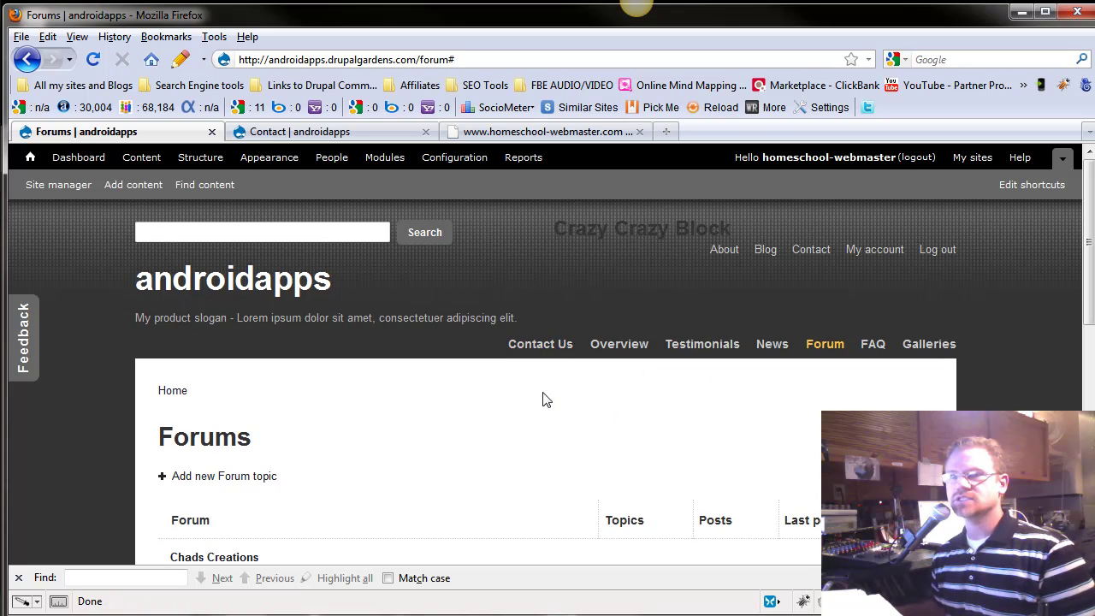
{"action": "scroll", "coordinate": [501, 403], "scroll_direction": "down", "scroll_amount": 2}
{"action": "scroll", "coordinate": [529, 385], "scroll_direction": "up", "scroll_amount": 2}
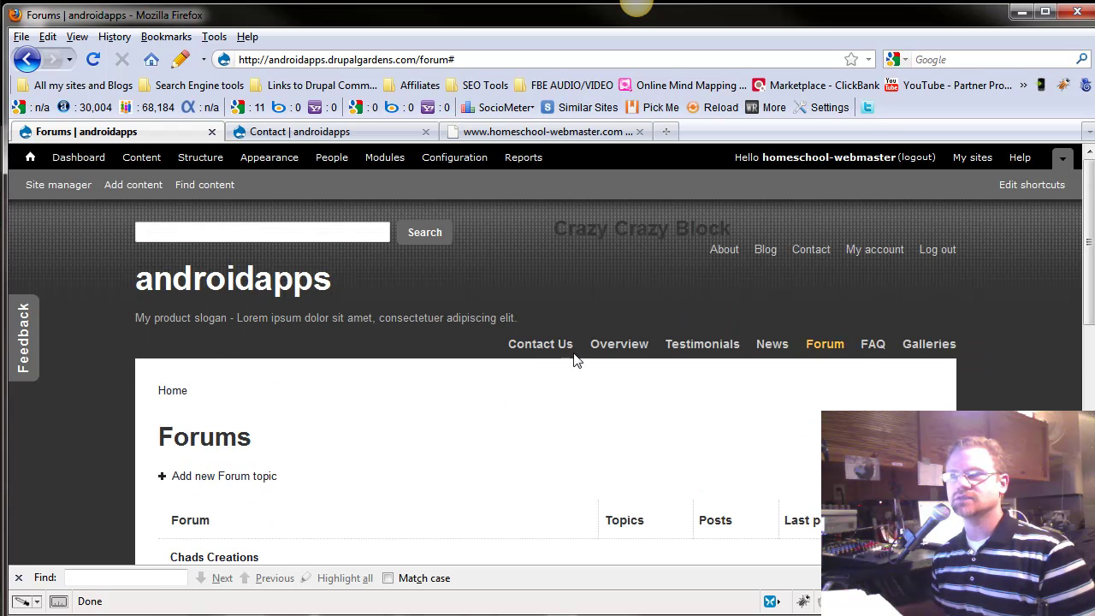
Open the form for adding a new menu in the site's menu administration.
{"action": "left_click", "coordinate": [202, 157]}
{"action": "scroll", "coordinate": [238, 415], "scroll_direction": "down", "scroll_amount": 2}
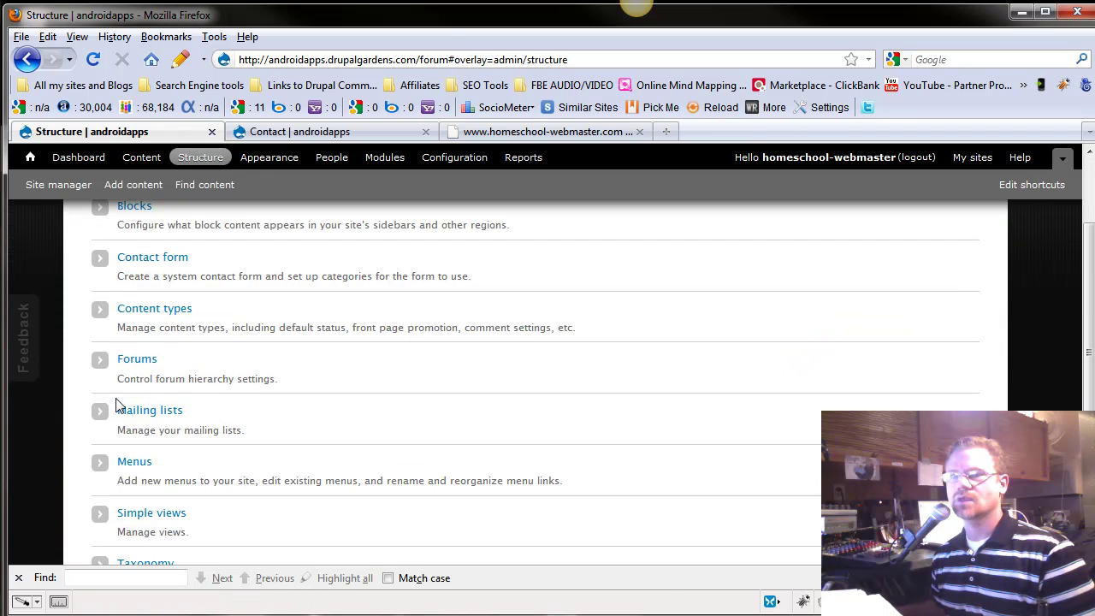
{"action": "left_click", "coordinate": [146, 463]}
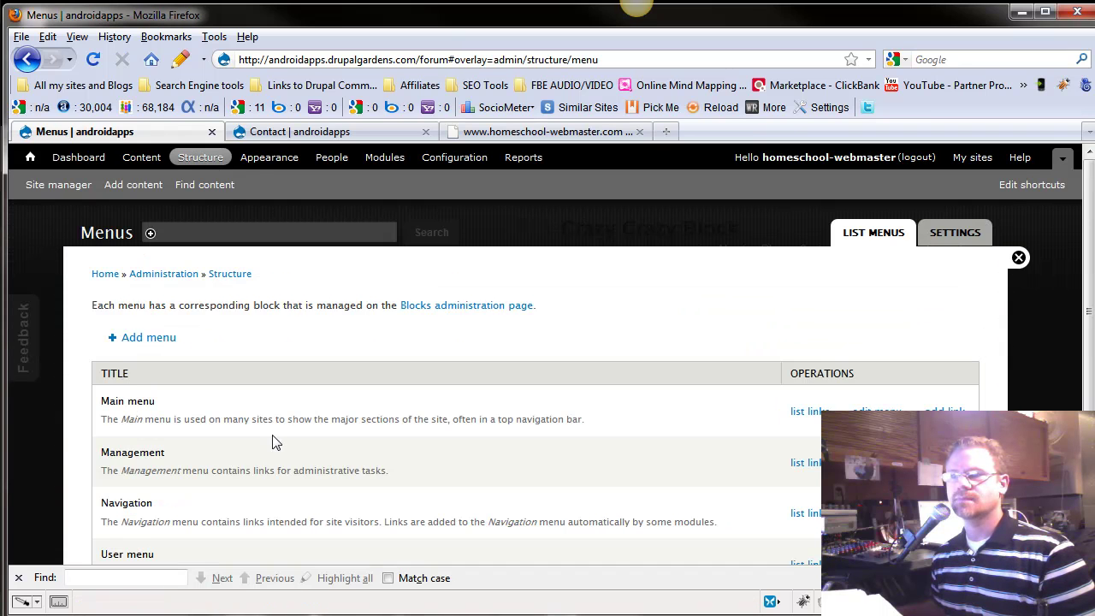
{"action": "scroll", "coordinate": [147, 236], "scroll_direction": "down", "scroll_amount": 2}
{"action": "left_click", "coordinate": [147, 238]}
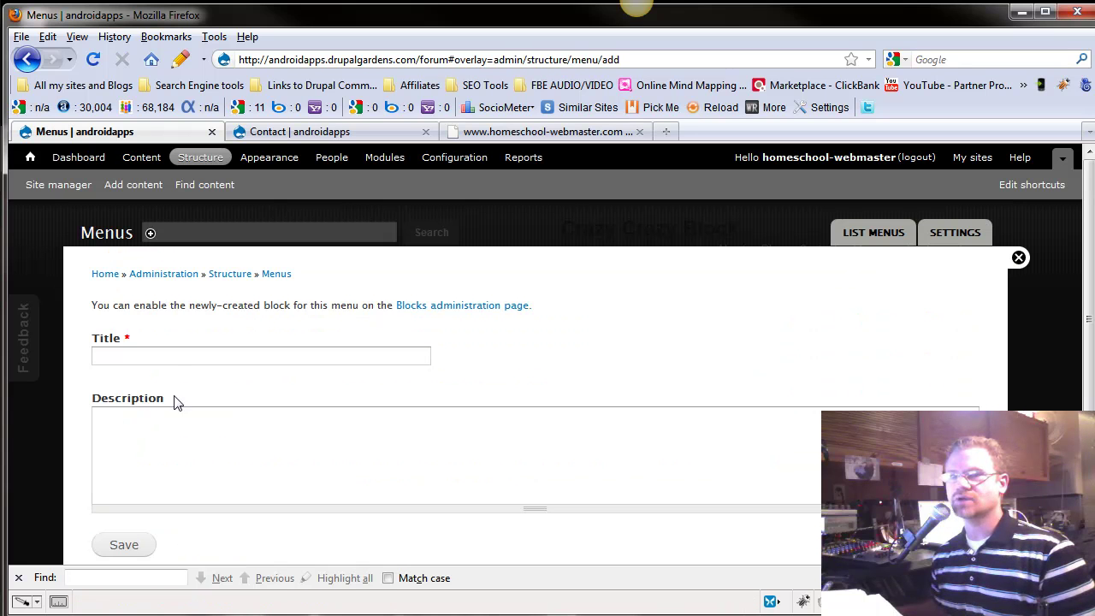
Title the new menu Bogger's Menu, leave its description empty, and save it.
{"action": "left_click", "coordinate": [166, 353]}
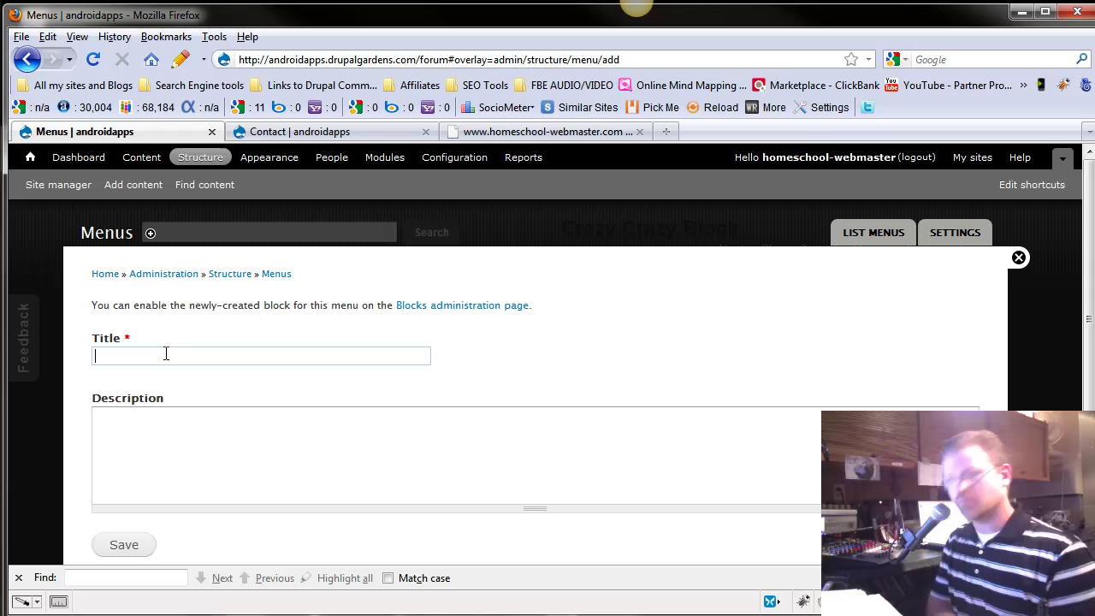
{"action": "type", "text": "Bogger"}
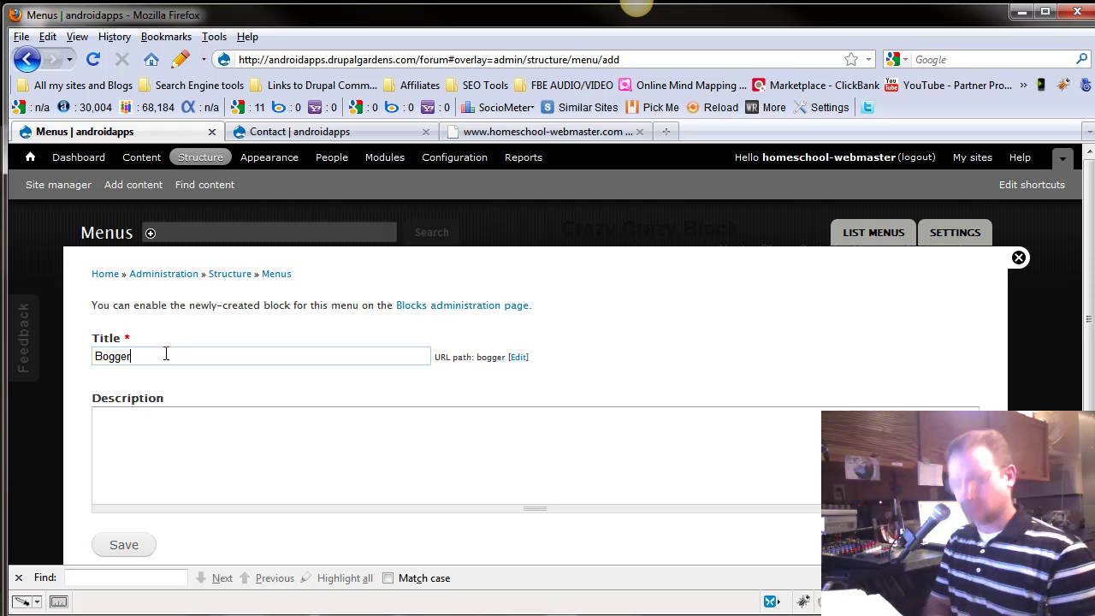
{"action": "type", "text": "'s Menus"}
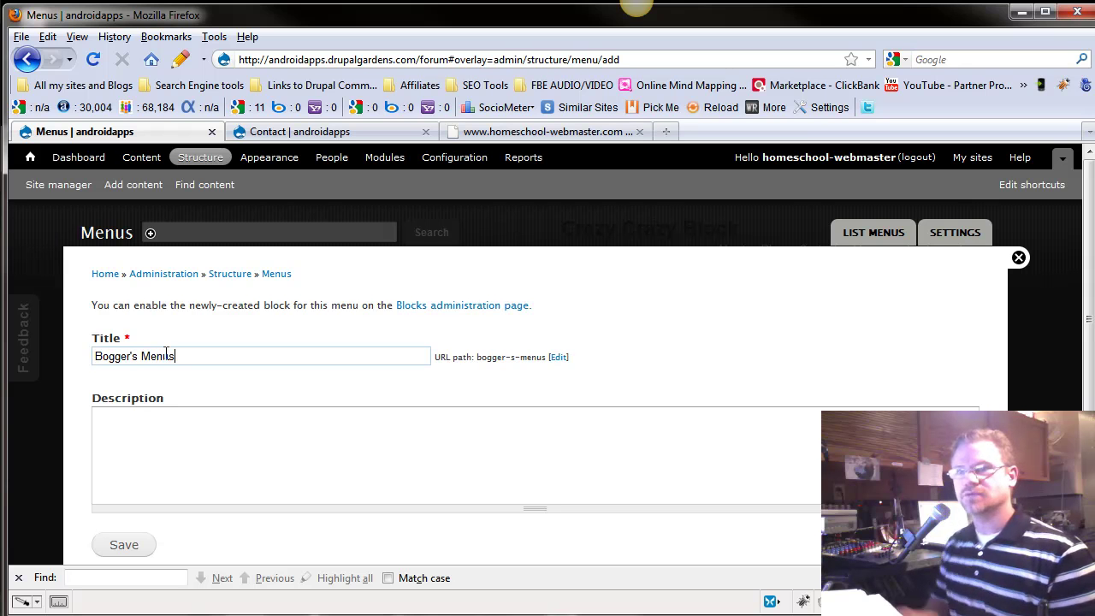
{"action": "key", "text": "BackSpace"}
{"action": "left_click", "coordinate": [144, 472]}
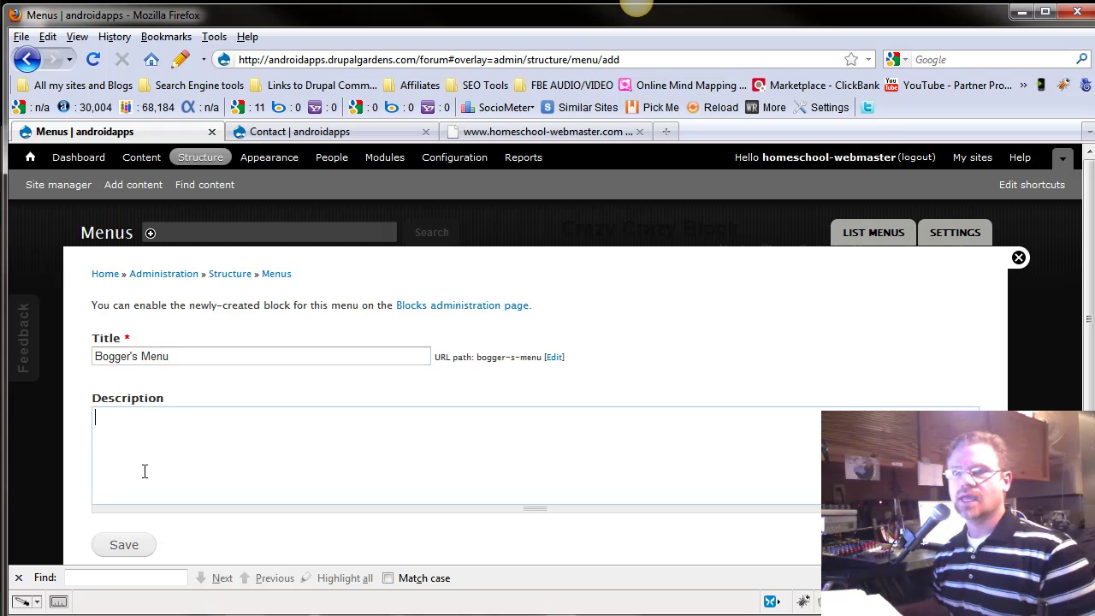
{"action": "scroll", "coordinate": [140, 486], "scroll_direction": "down", "scroll_amount": 1}
{"action": "left_click", "coordinate": [137, 459]}
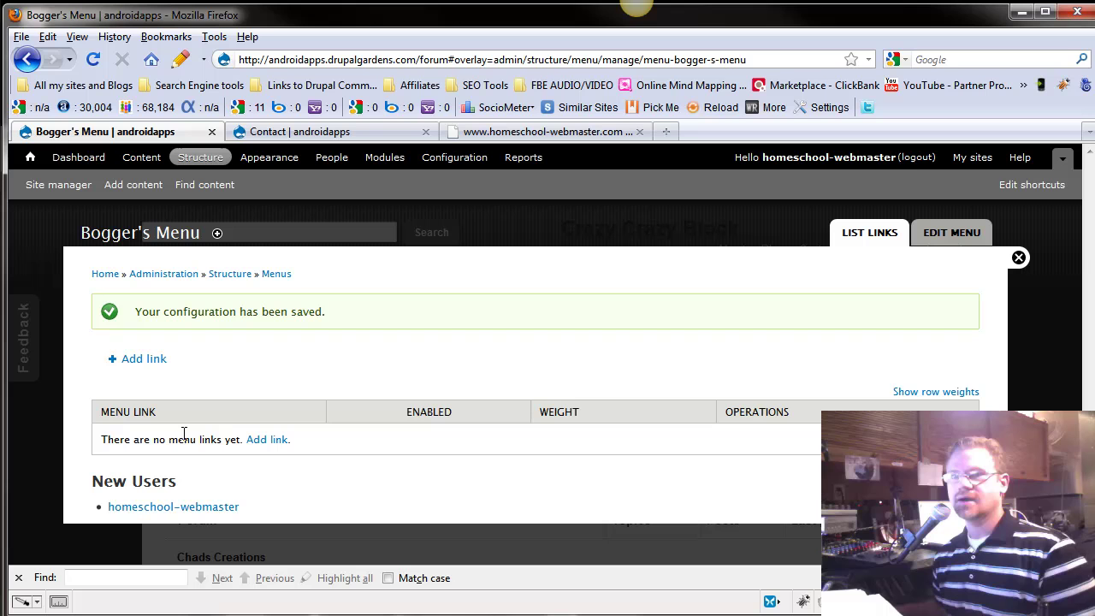
Start a new link in Bogger's Menu and title it Add a new blog.
{"action": "left_click", "coordinate": [267, 440]}
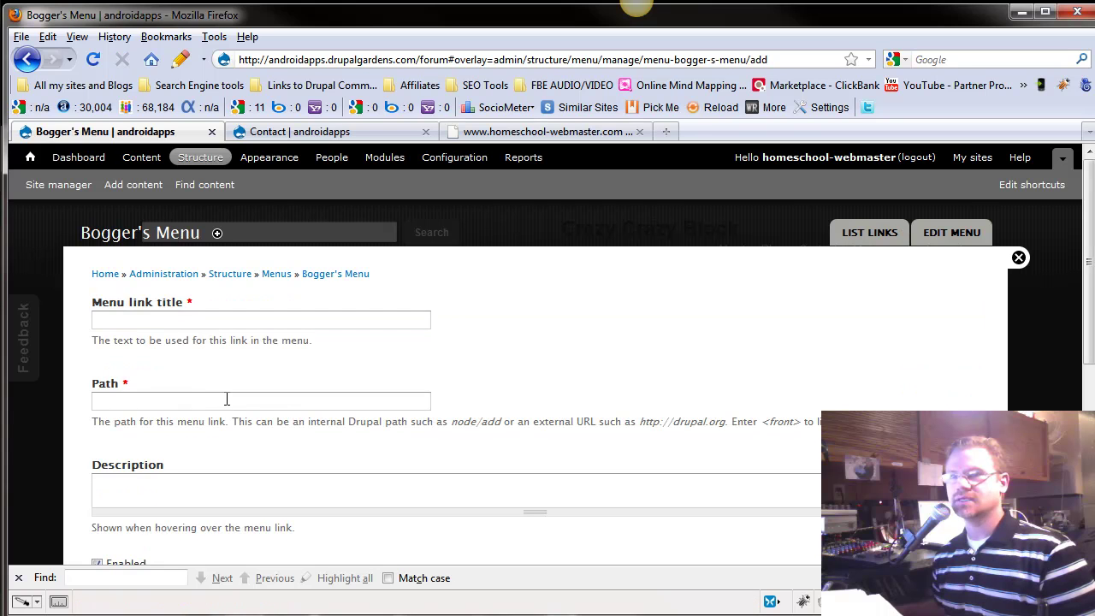
{"action": "left_click", "coordinate": [163, 325]}
{"action": "type", "text": "Add a new blogg"}
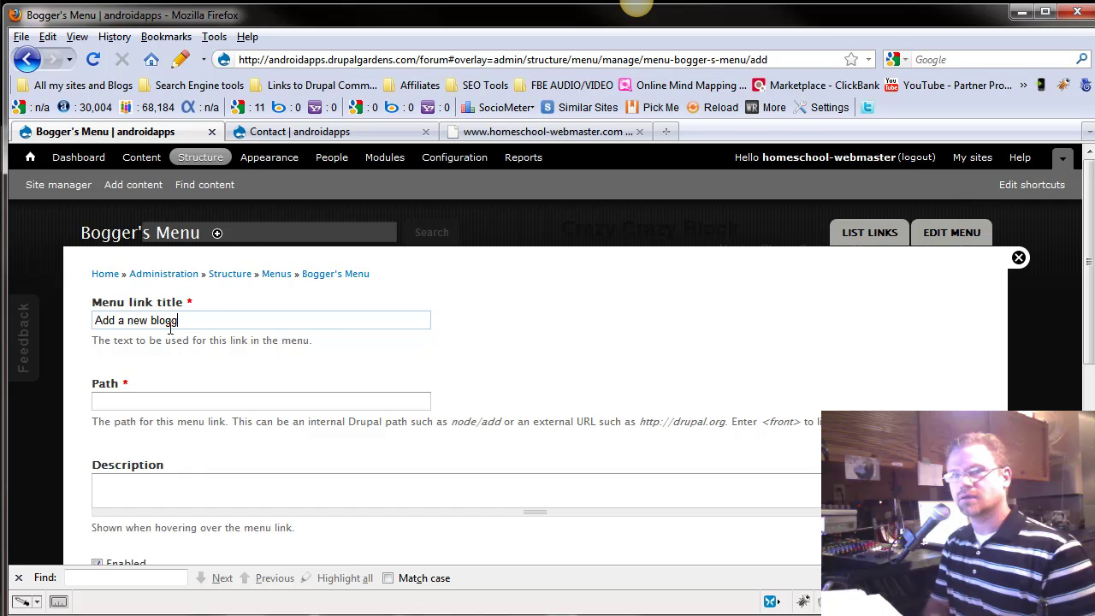
{"action": "key", "text": "BackSpace"}
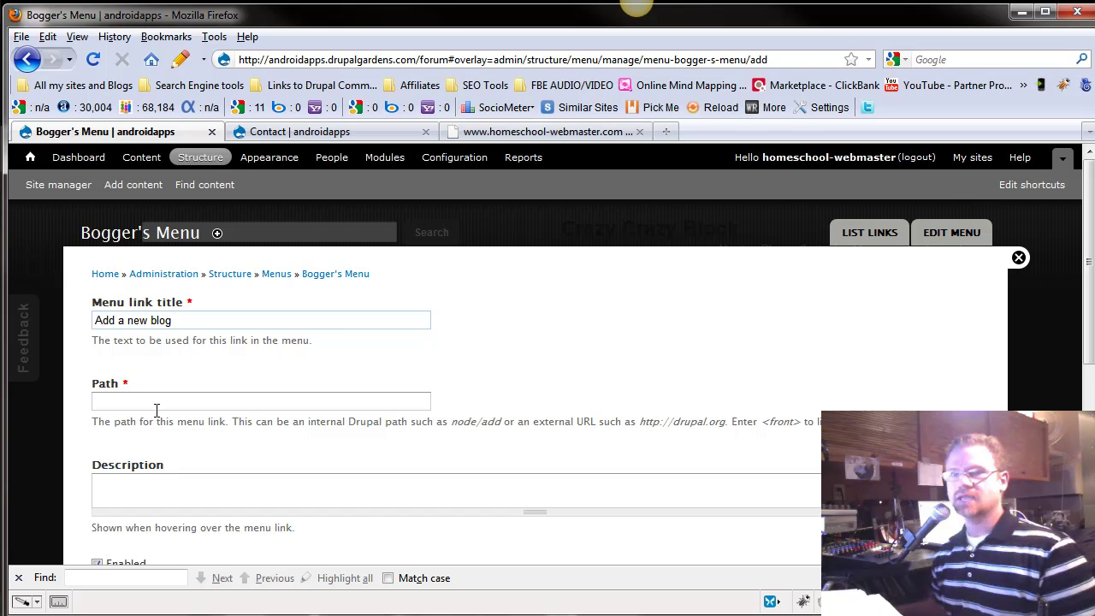
Open the site's Add content page in a separate browser tab and go to the Blog entry creation form.
{"action": "left_click", "coordinate": [156, 404]}
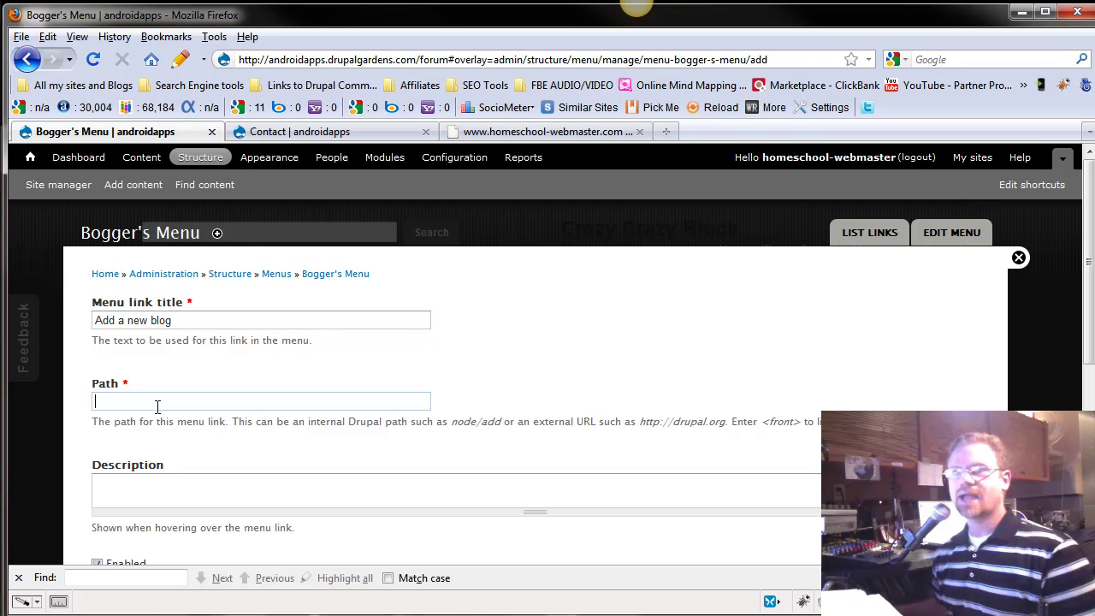
{"action": "right_click", "coordinate": [130, 164]}
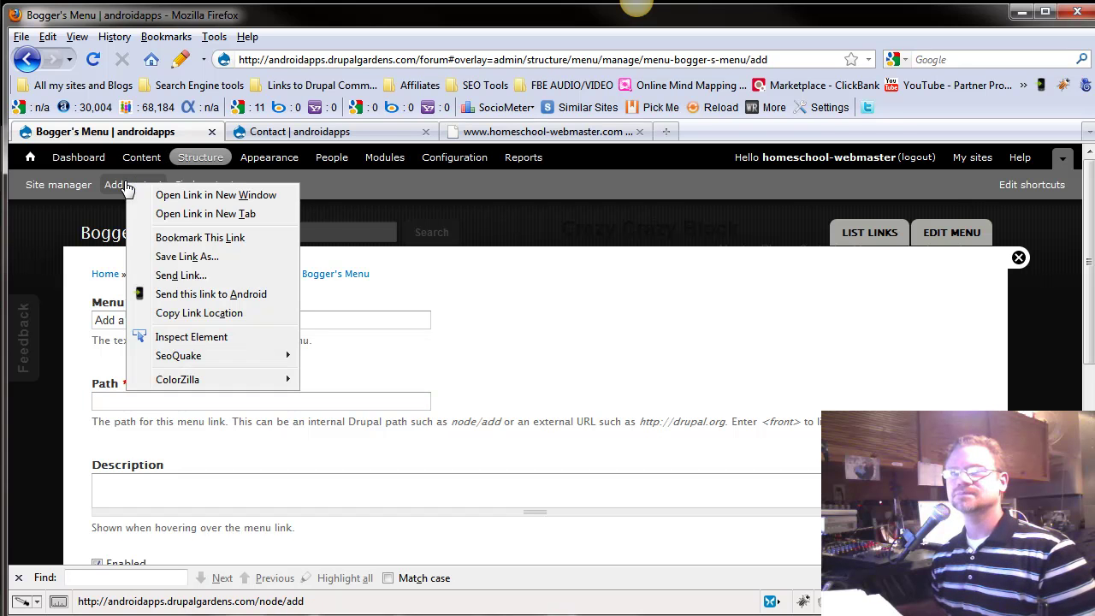
{"action": "left_click", "coordinate": [184, 212]}
{"action": "left_click", "coordinate": [513, 132]}
{"action": "left_click", "coordinate": [640, 131]}
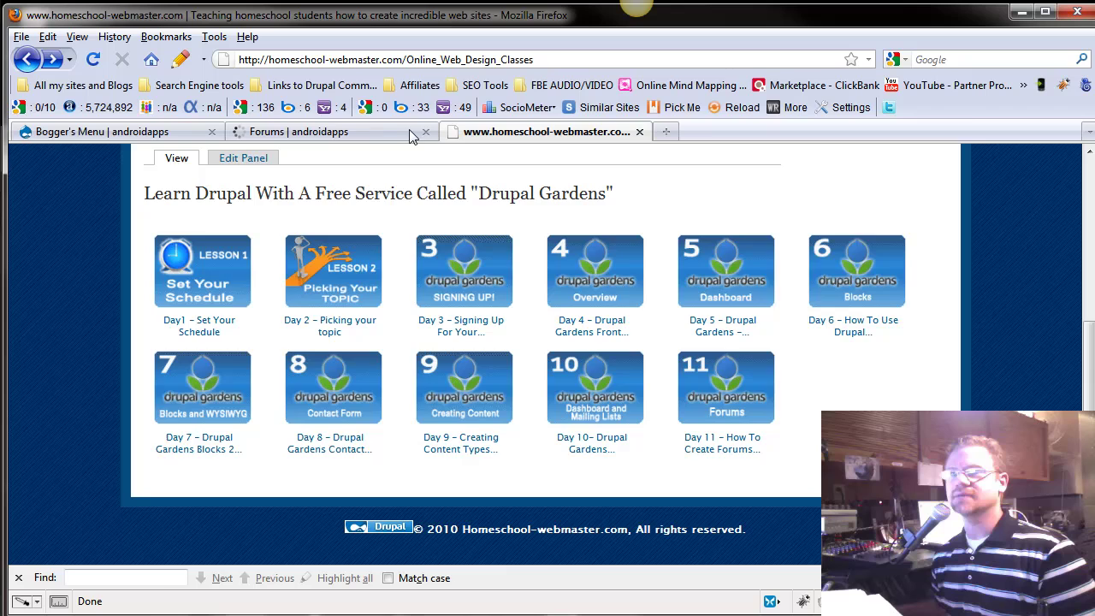
{"action": "left_click", "coordinate": [342, 134]}
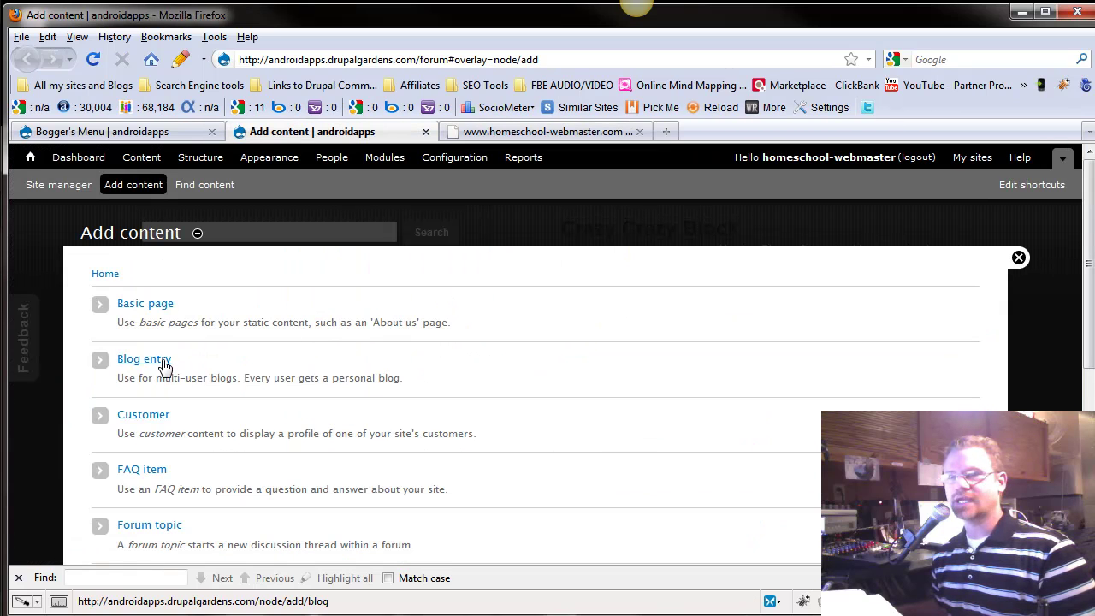
{"action": "scroll", "coordinate": [220, 451], "scroll_direction": "down", "scroll_amount": 2}
{"action": "scroll", "coordinate": [220, 455], "scroll_direction": "up", "scroll_amount": 2}
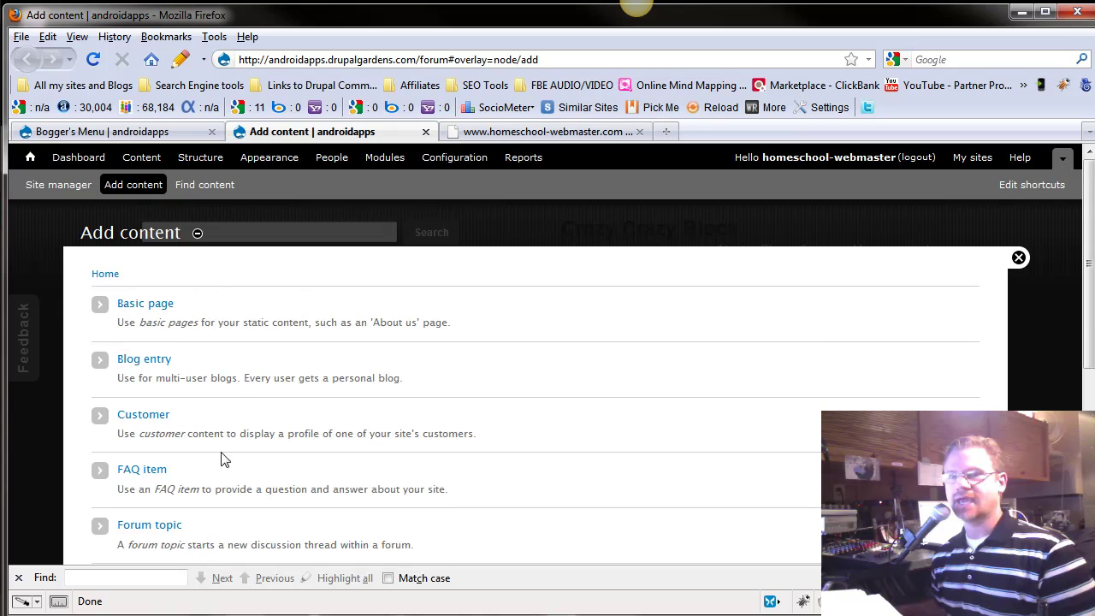
{"action": "left_click", "coordinate": [171, 361]}
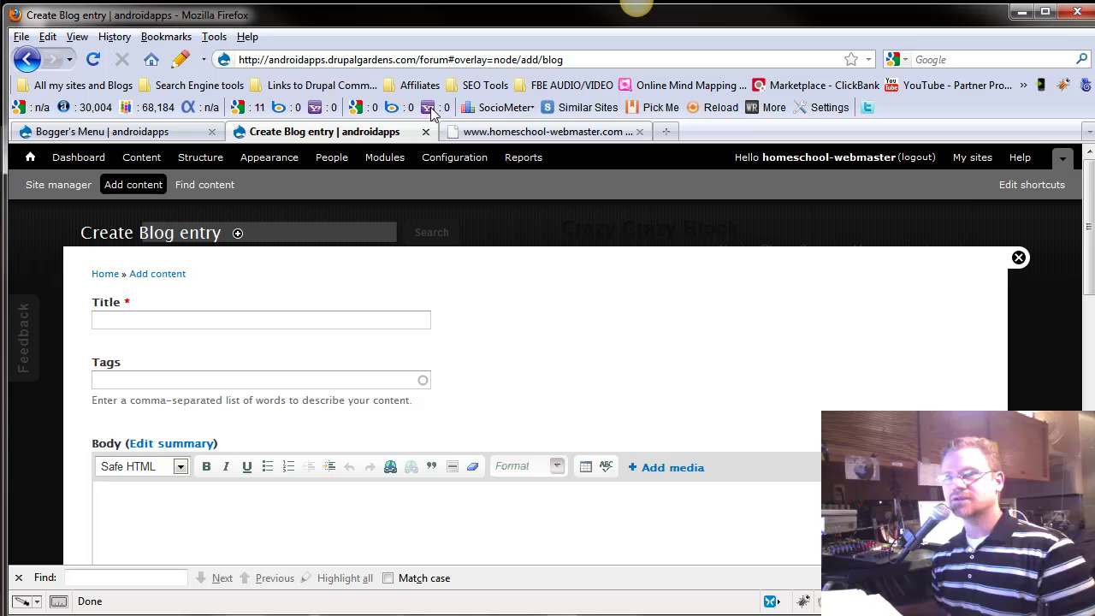
Copy forum#overlay=node/add/blog from the Create Blog entry page's address into the new menu link's path.
{"action": "left_click_drag", "start_coordinate": [420, 60], "coordinate": [627, 65]}
{"action": "key", "text": "ctrl+c"}
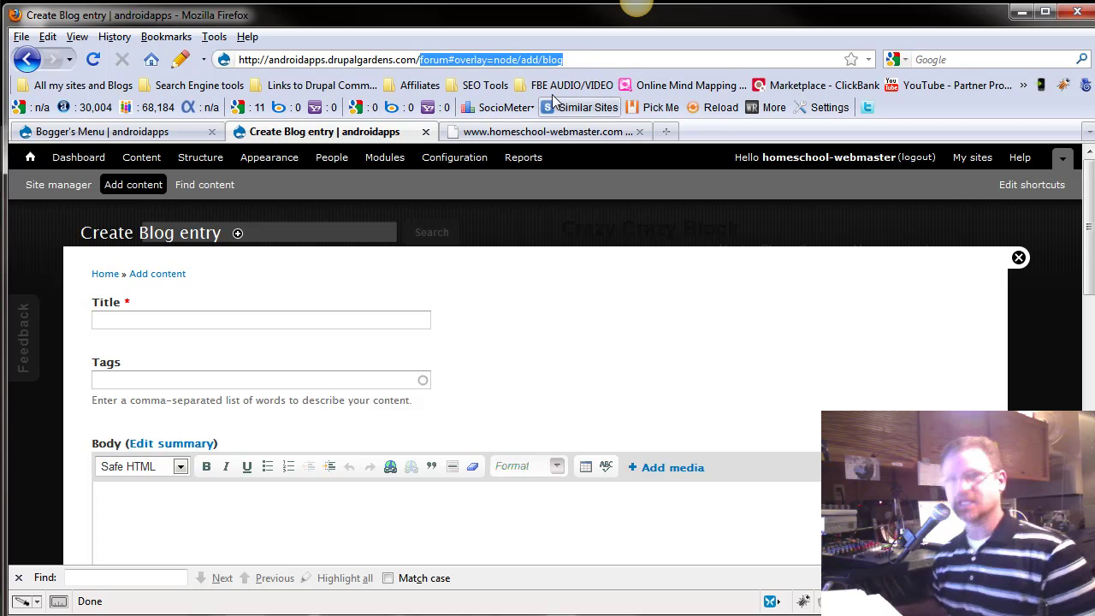
{"action": "left_click", "coordinate": [120, 131]}
{"action": "left_click", "coordinate": [136, 402]}
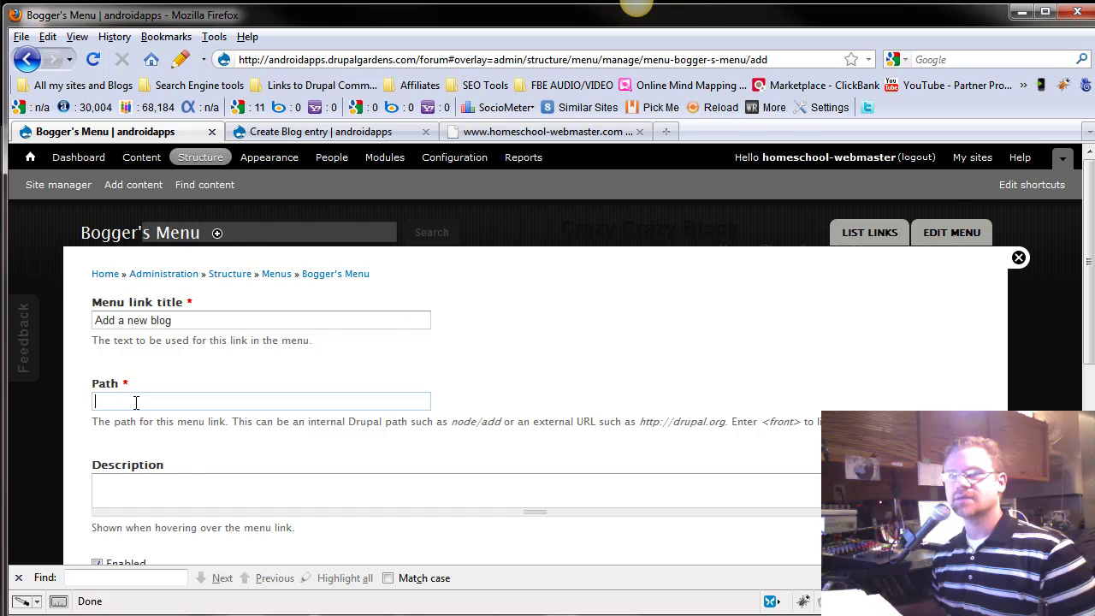
{"action": "key", "text": "ctrl+v"}
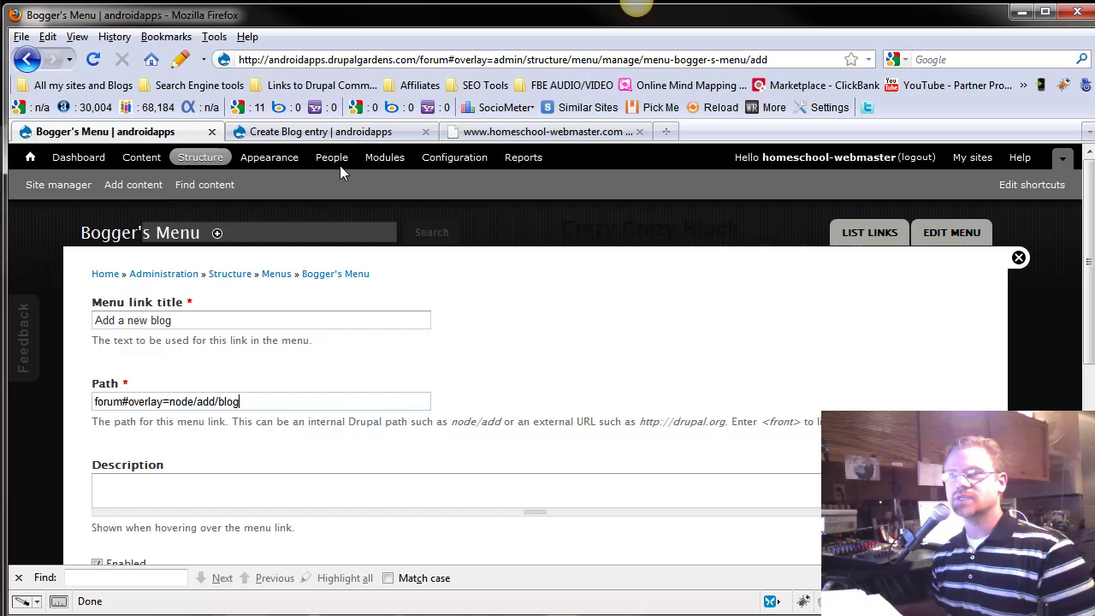
{"action": "left_click", "coordinate": [342, 132]}
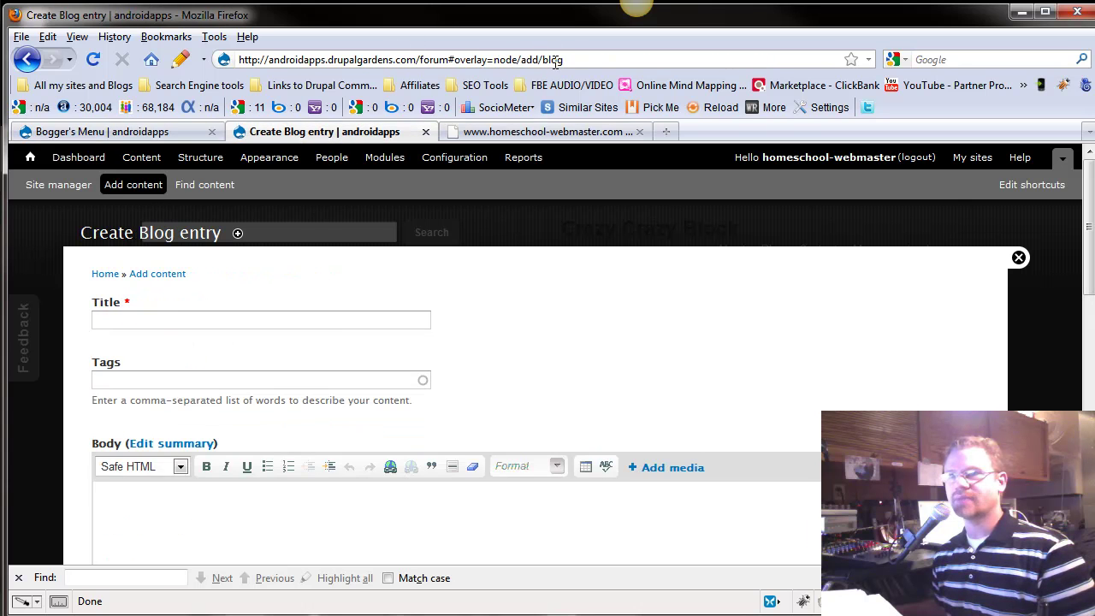
{"action": "left_click", "coordinate": [154, 132]}
Enter Add a new blog as the link's description and save the link with Bogger's Menu as its parent.
{"action": "left_click", "coordinate": [151, 498]}
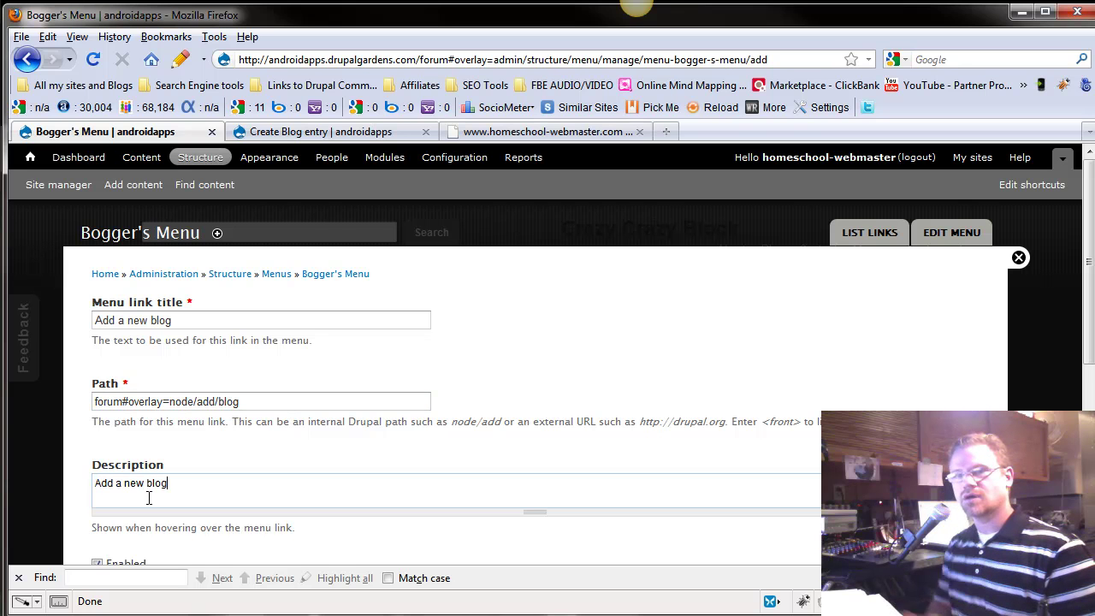
{"action": "scroll", "coordinate": [157, 498], "scroll_direction": "down", "scroll_amount": 4}
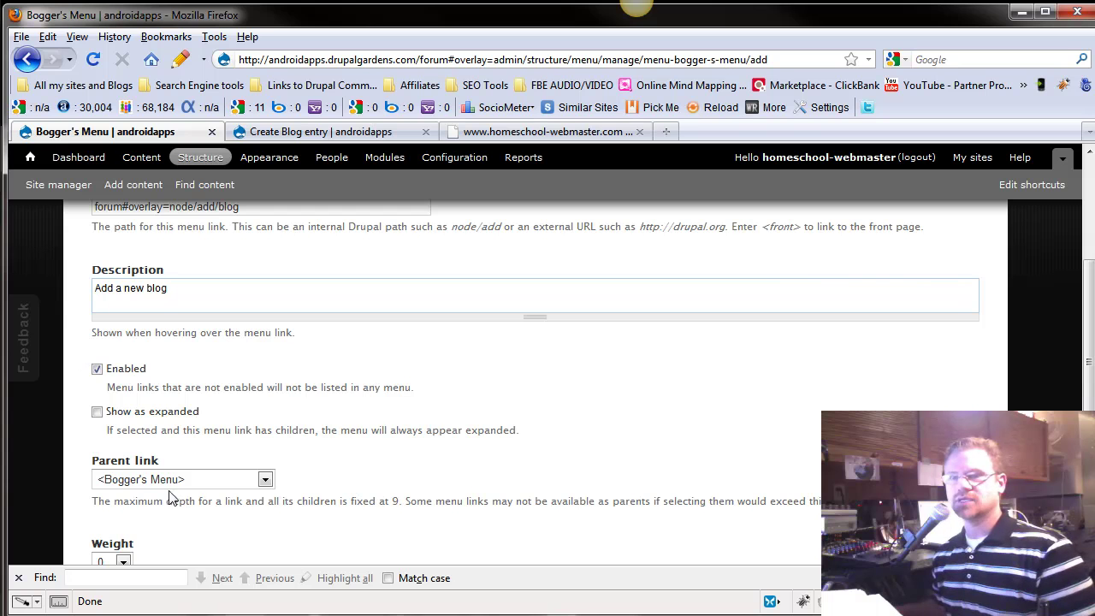
{"action": "scroll", "coordinate": [225, 497], "scroll_direction": "down", "scroll_amount": 3}
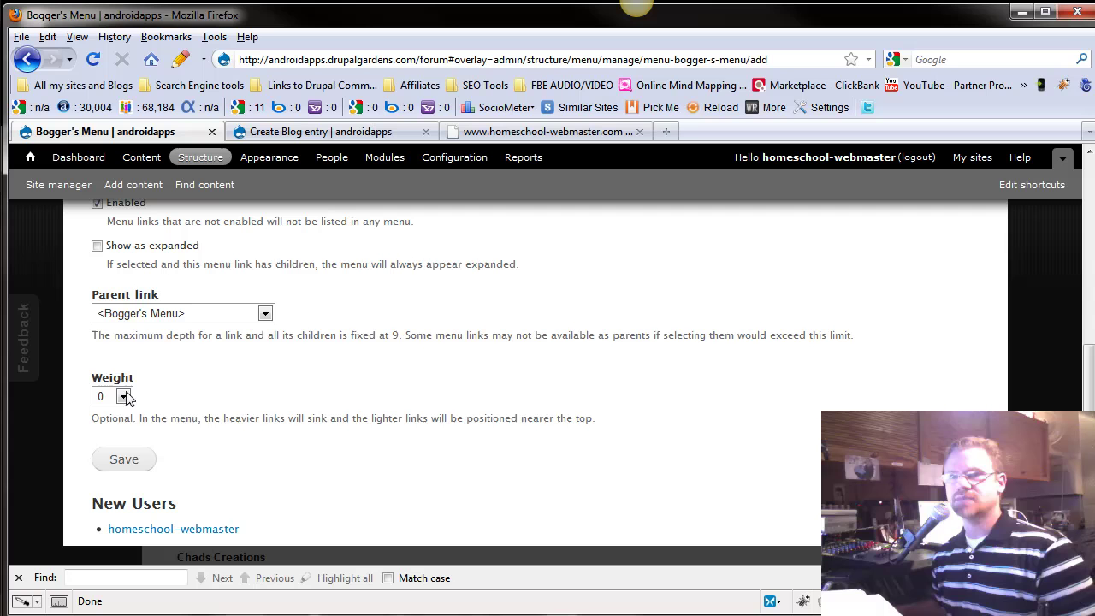
{"action": "left_click", "coordinate": [135, 454]}
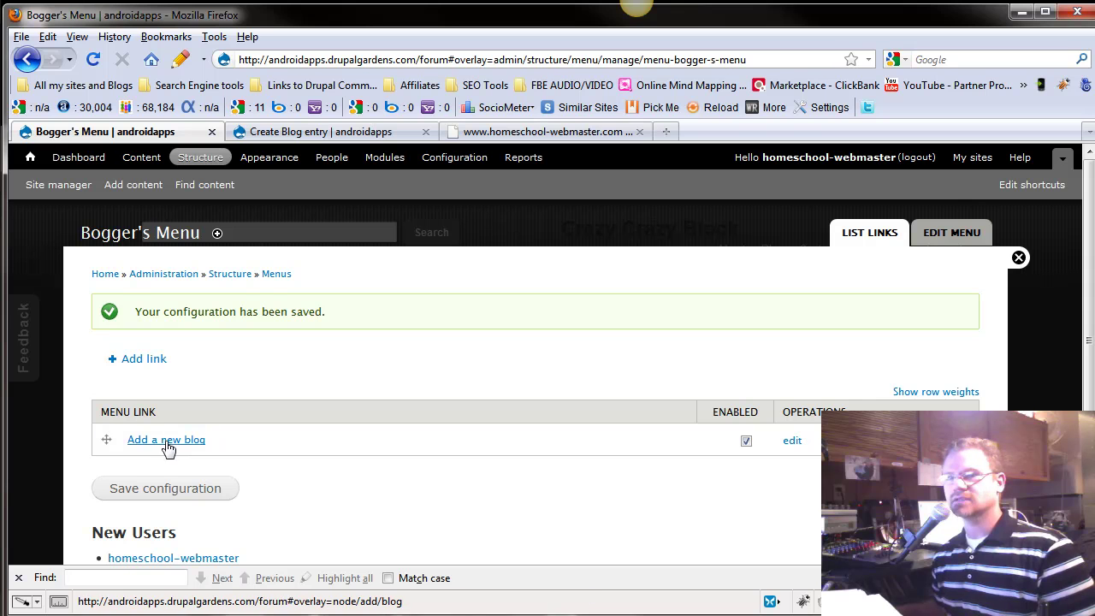
Test the Add a new blog link and return to the link list of Bogger's Menu.
{"action": "left_click", "coordinate": [159, 442]}
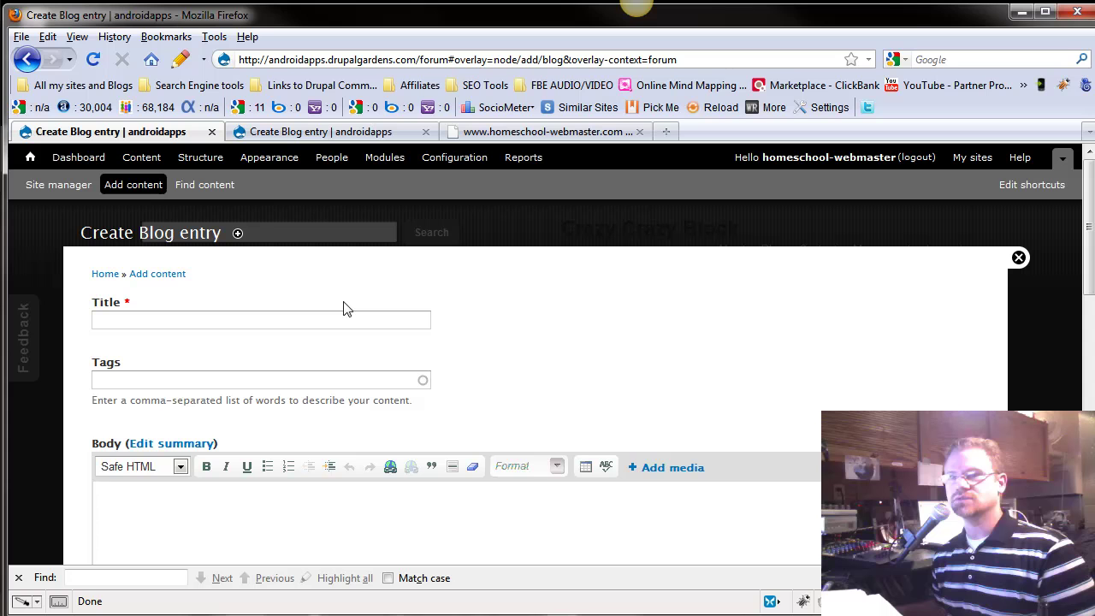
{"action": "left_click", "coordinate": [27, 59]}
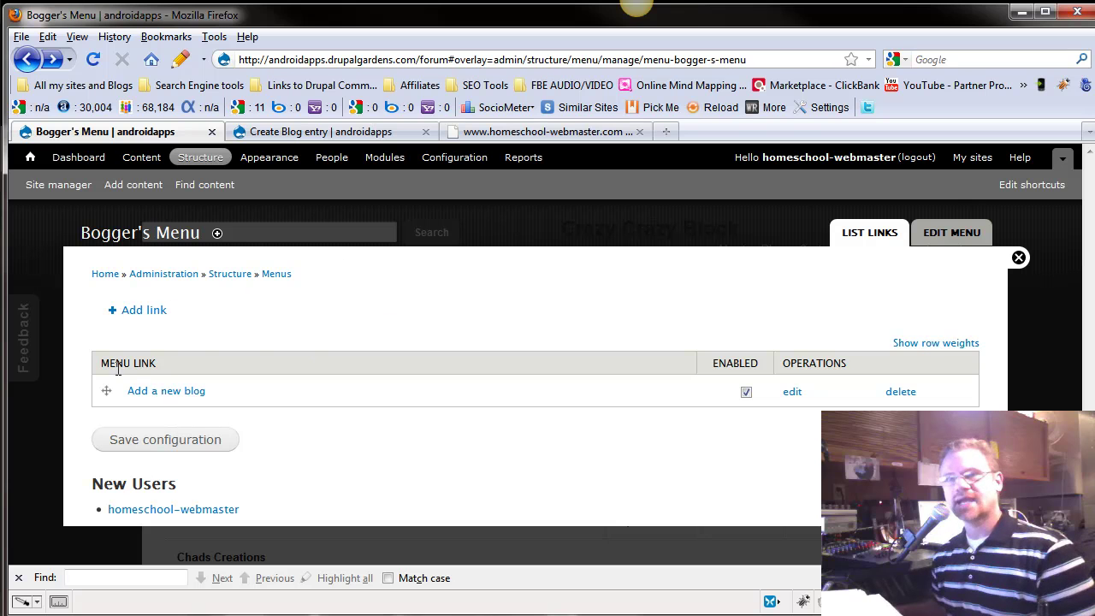
Open the site's Blocks page and look through the regions available for the disabled Bogger's Menu block.
{"action": "left_click", "coordinate": [1019, 257]}
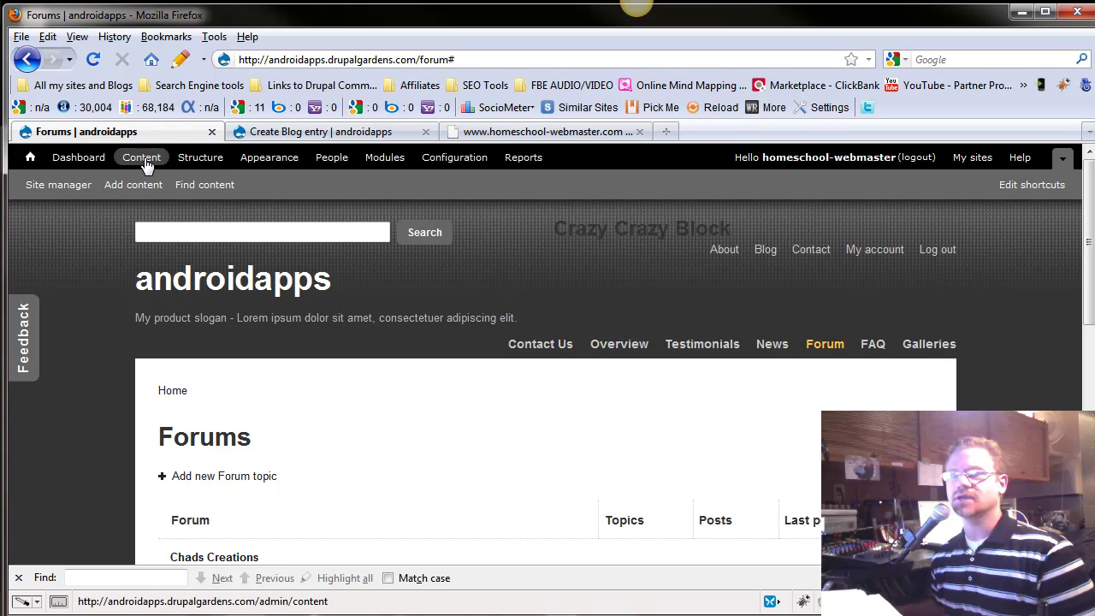
{"action": "left_click", "coordinate": [206, 164]}
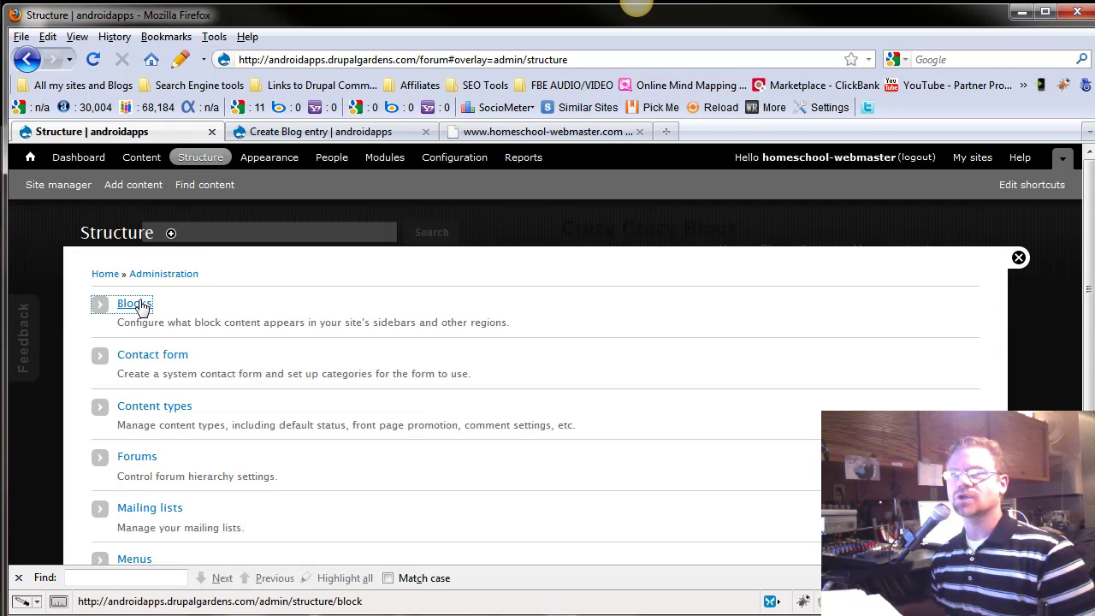
{"action": "left_click", "coordinate": [137, 304]}
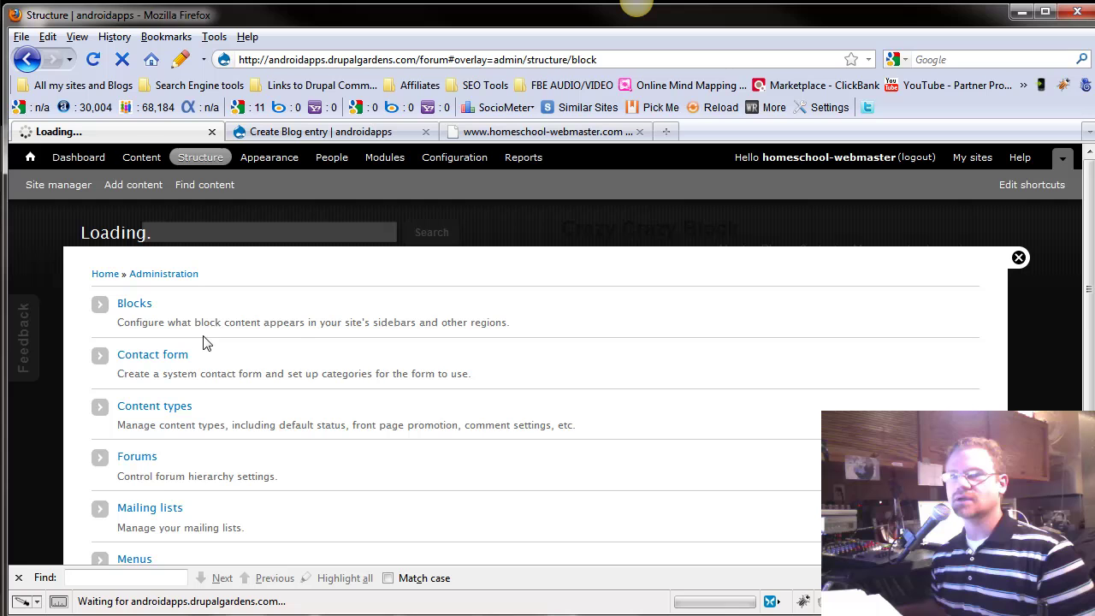
{"action": "scroll", "coordinate": [274, 437], "scroll_direction": "down", "scroll_amount": 10}
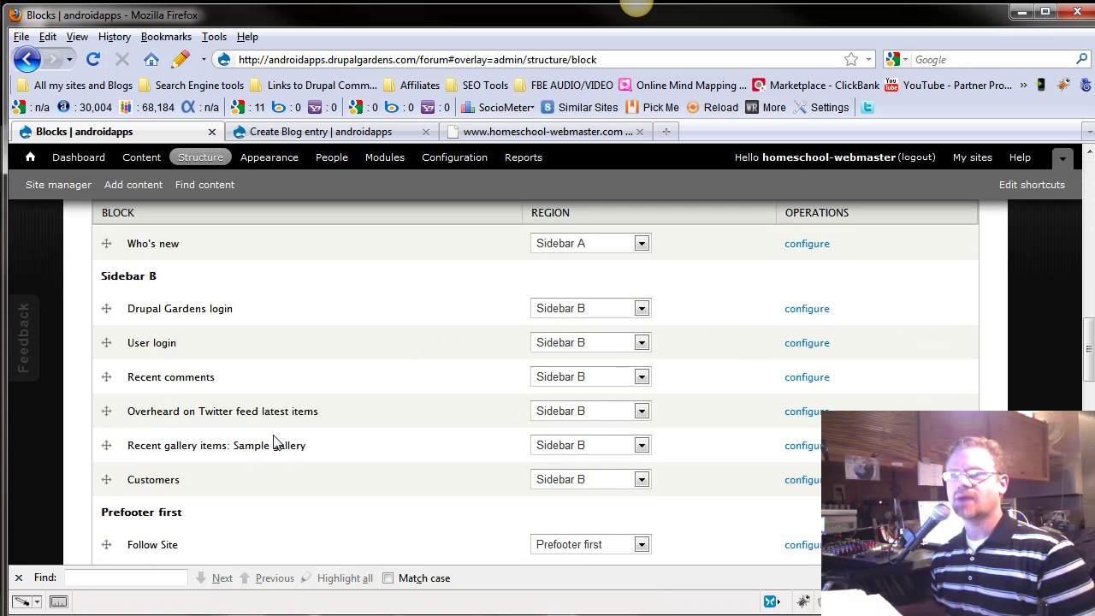
{"action": "scroll", "coordinate": [276, 441], "scroll_direction": "down", "scroll_amount": 10}
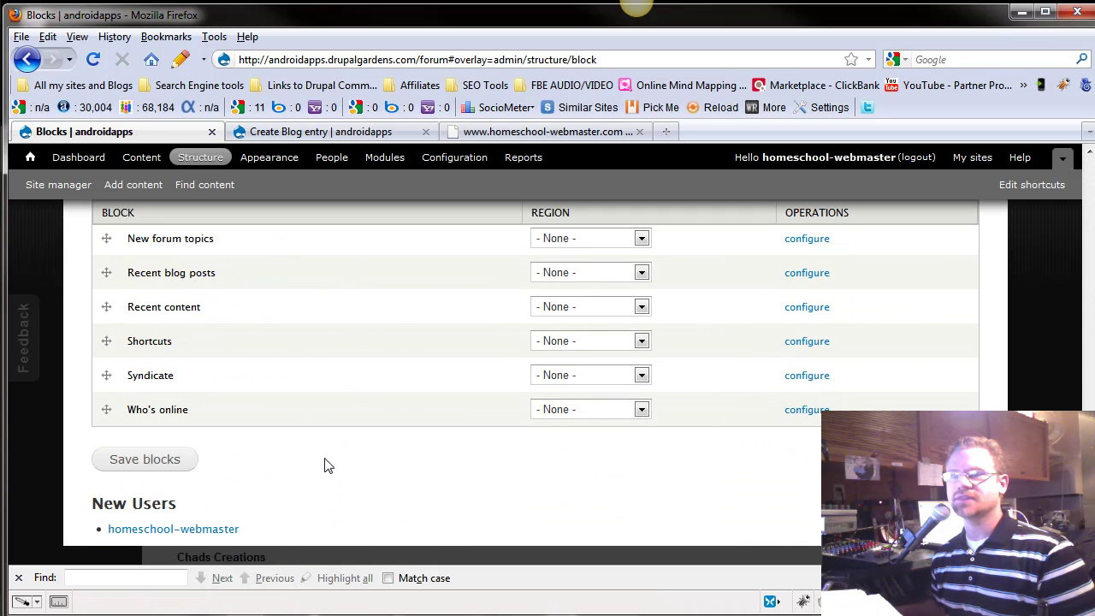
{"action": "scroll", "coordinate": [217, 449], "scroll_direction": "up", "scroll_amount": 4}
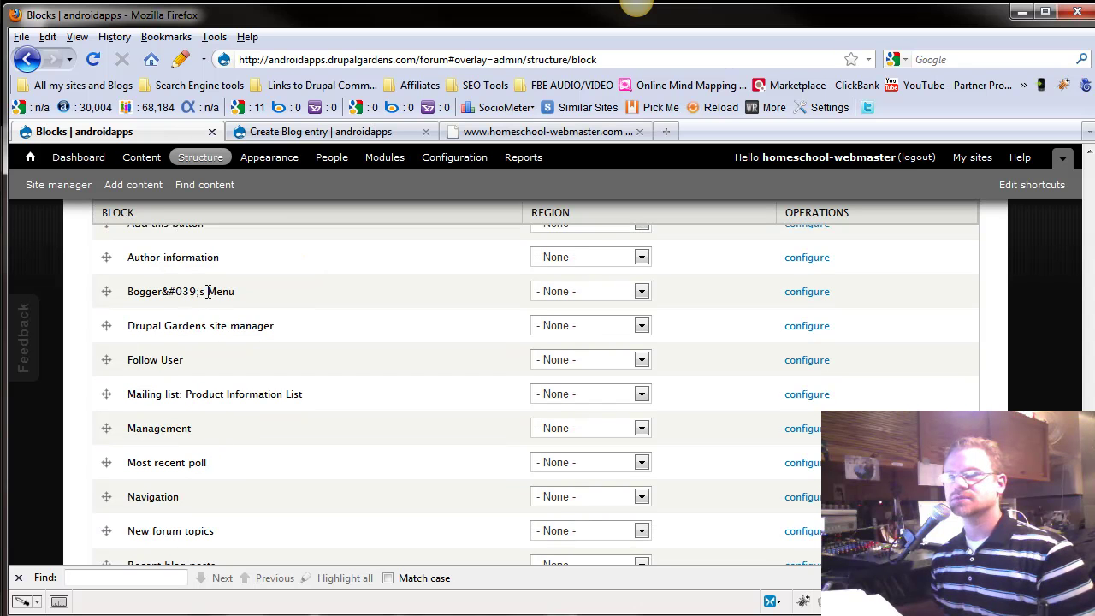
{"action": "left_click", "coordinate": [560, 296]}
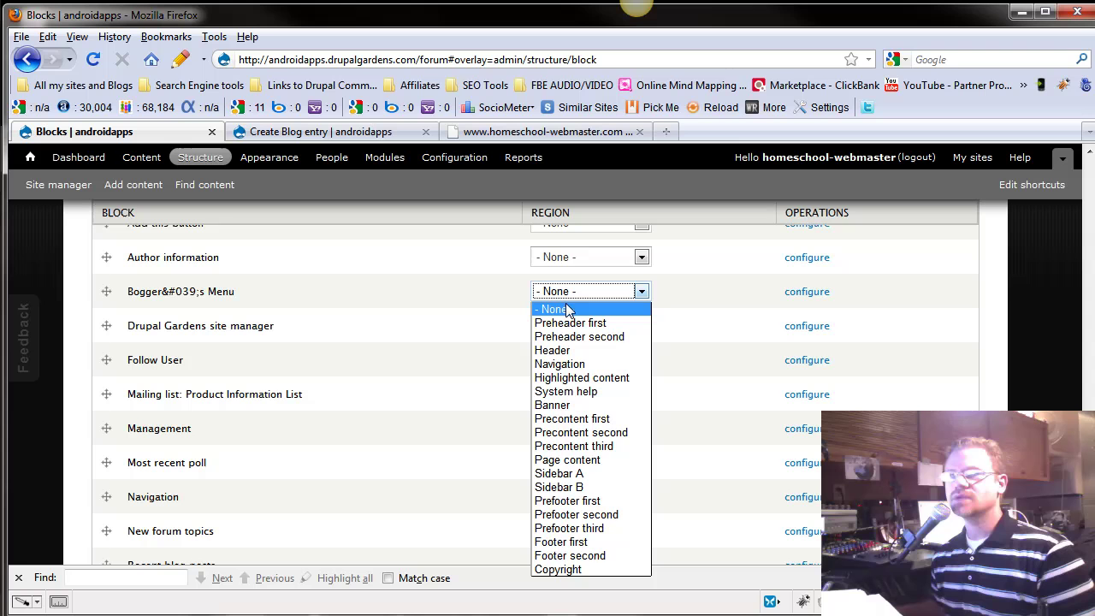
{"action": "left_click", "coordinate": [449, 302]}
View the block region demonstration for the AdroidApps theme, then exit it to return to the block list.
{"action": "scroll", "coordinate": [650, 454], "scroll_direction": "up", "scroll_amount": 15}
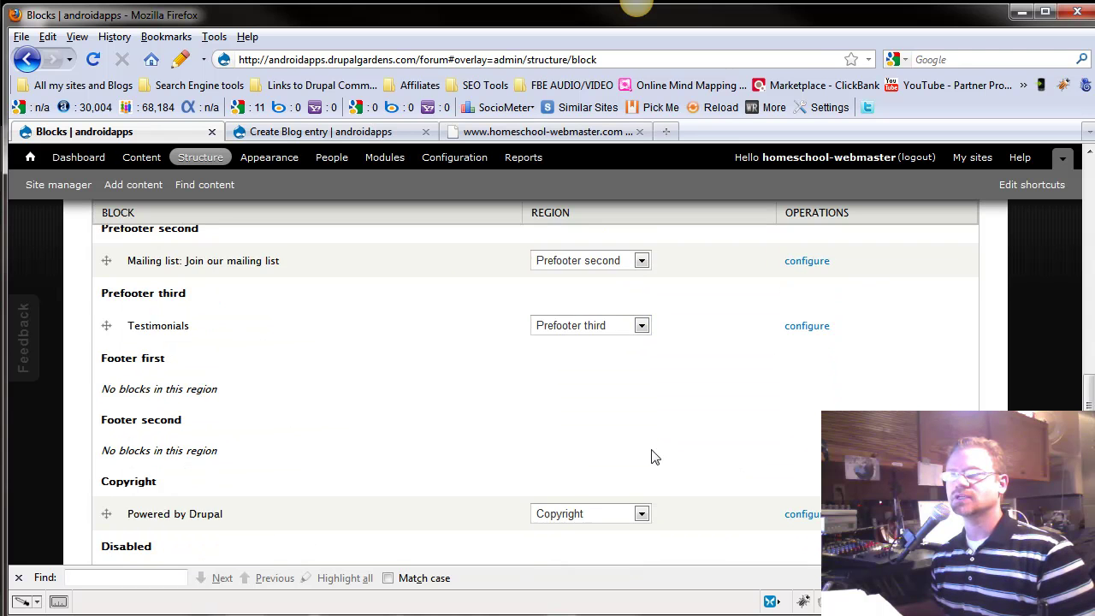
{"action": "scroll", "coordinate": [676, 455], "scroll_direction": "up", "scroll_amount": 3}
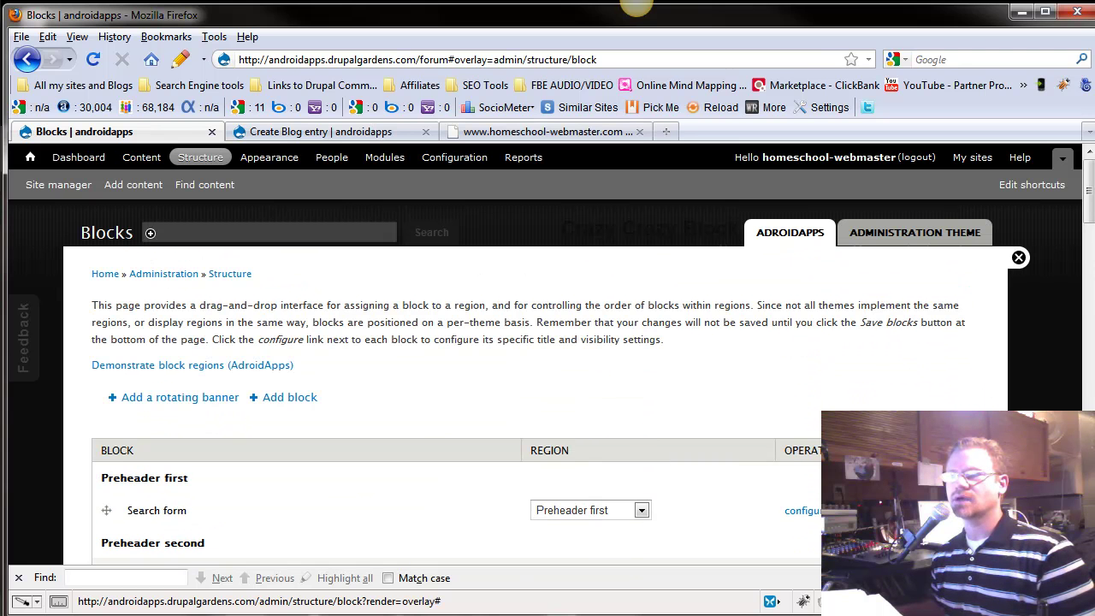
{"action": "left_click", "coordinate": [777, 464]}
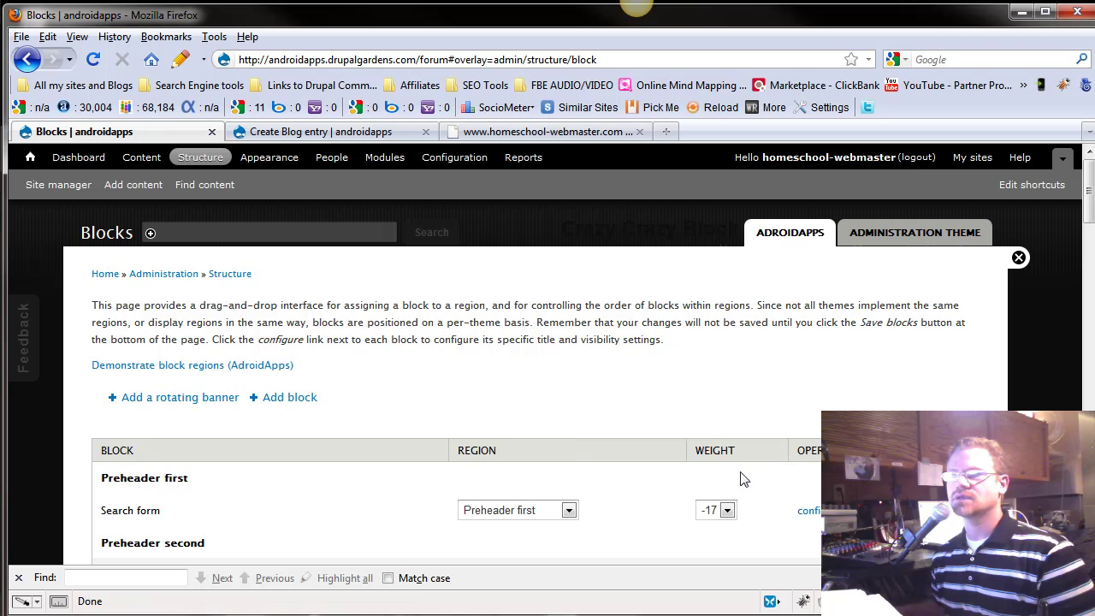
{"action": "left_click", "coordinate": [802, 438]}
{"action": "scroll", "coordinate": [467, 436], "scroll_direction": "up", "scroll_amount": 5}
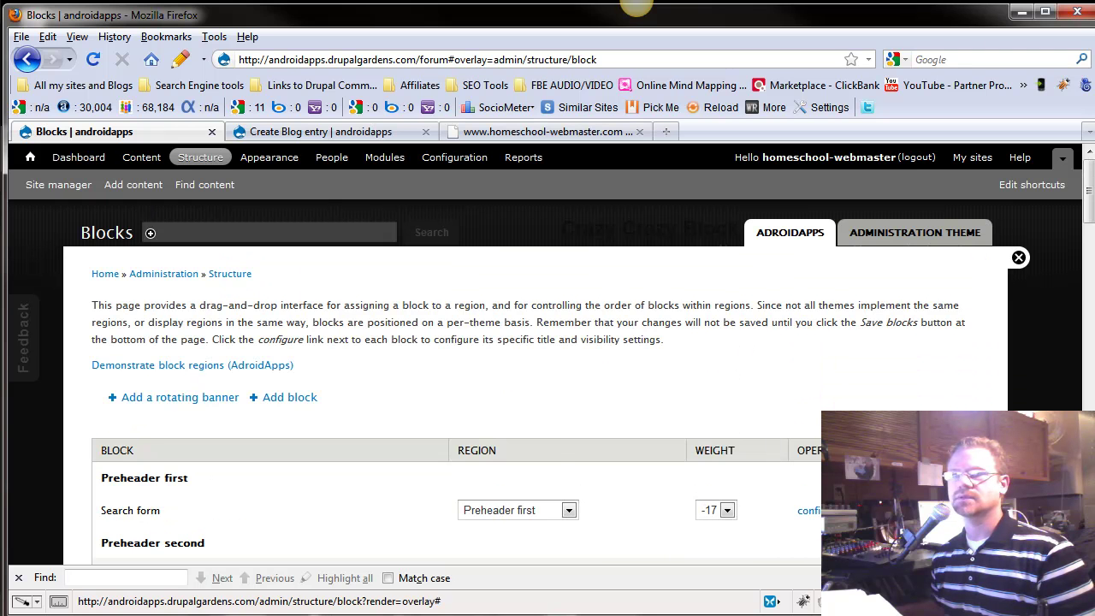
{"action": "left_click", "coordinate": [180, 366]}
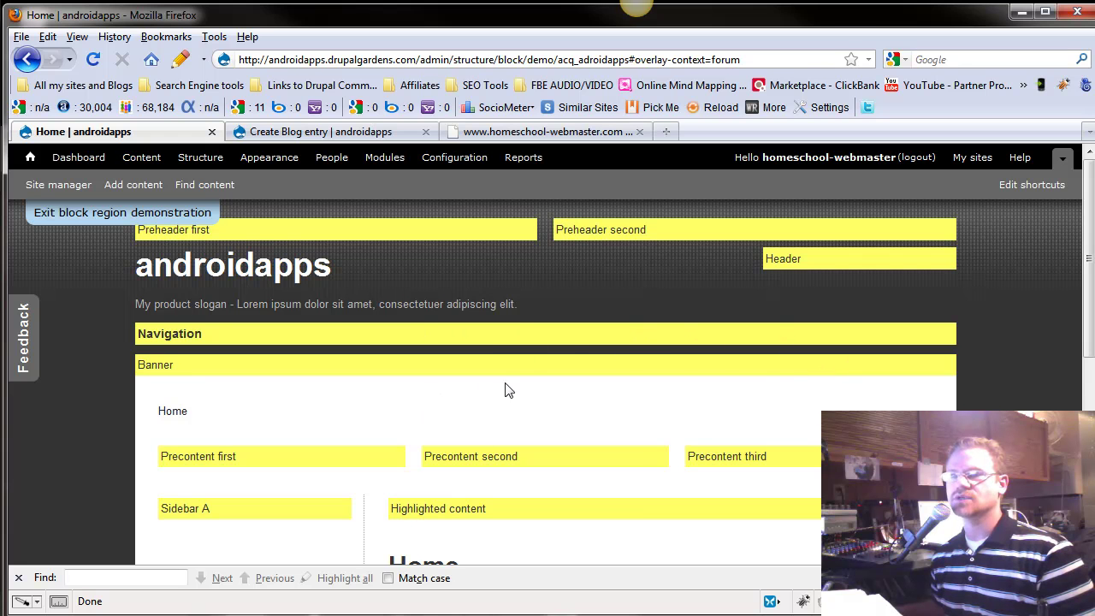
{"action": "scroll", "coordinate": [724, 398], "scroll_direction": "down", "scroll_amount": 6}
{"action": "scroll", "coordinate": [724, 411], "scroll_direction": "up", "scroll_amount": 6}
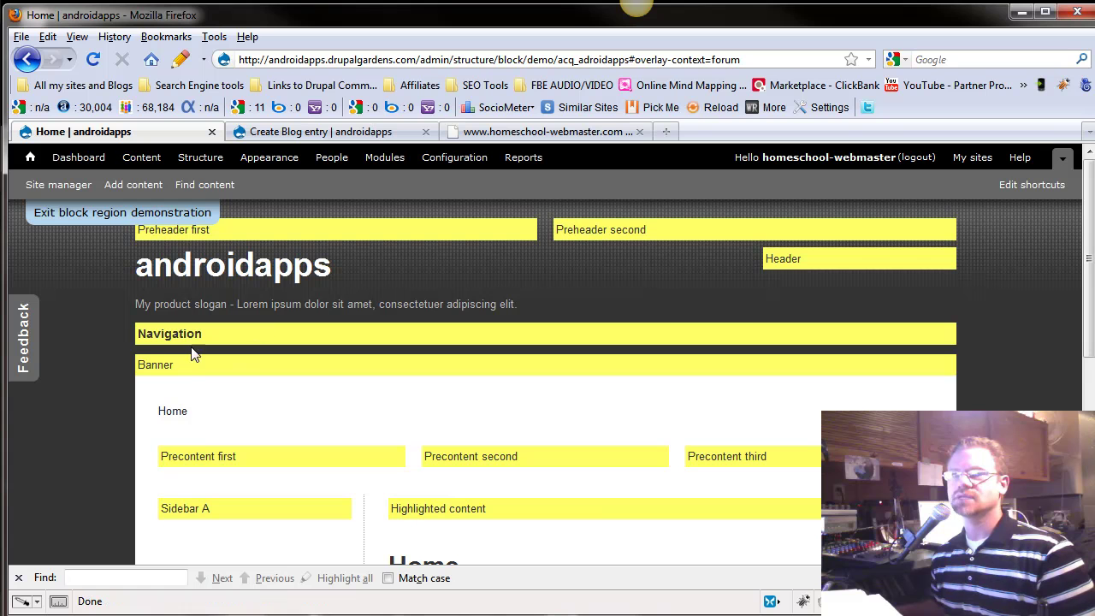
{"action": "left_click", "coordinate": [123, 213]}
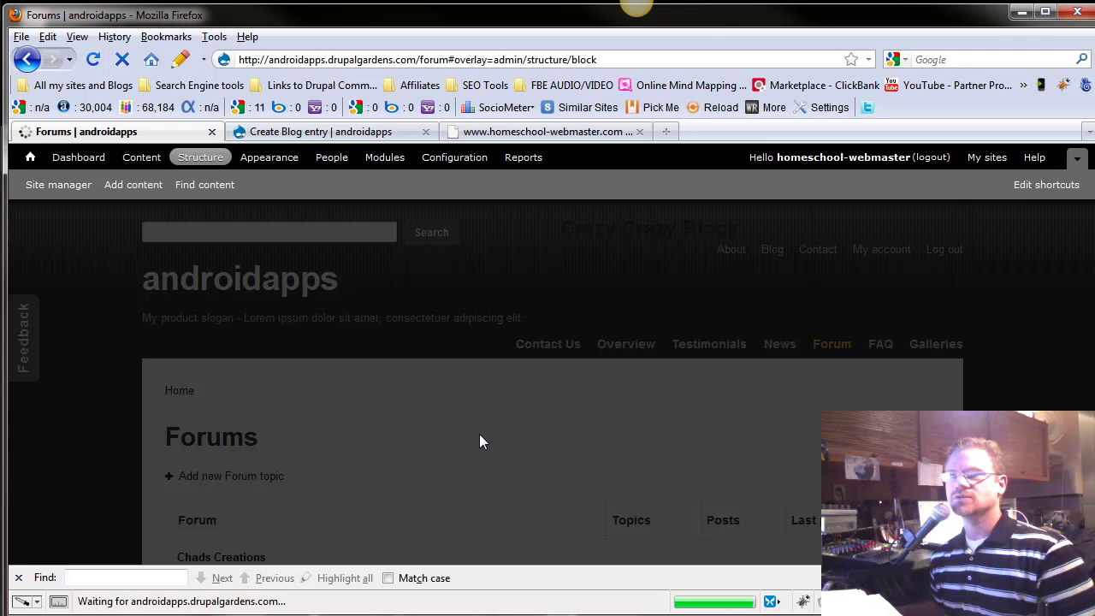
Assign the Bogger's Menu block to the Navigation region and save the blocks.
{"action": "scroll", "coordinate": [484, 436], "scroll_direction": "down", "scroll_amount": 8}
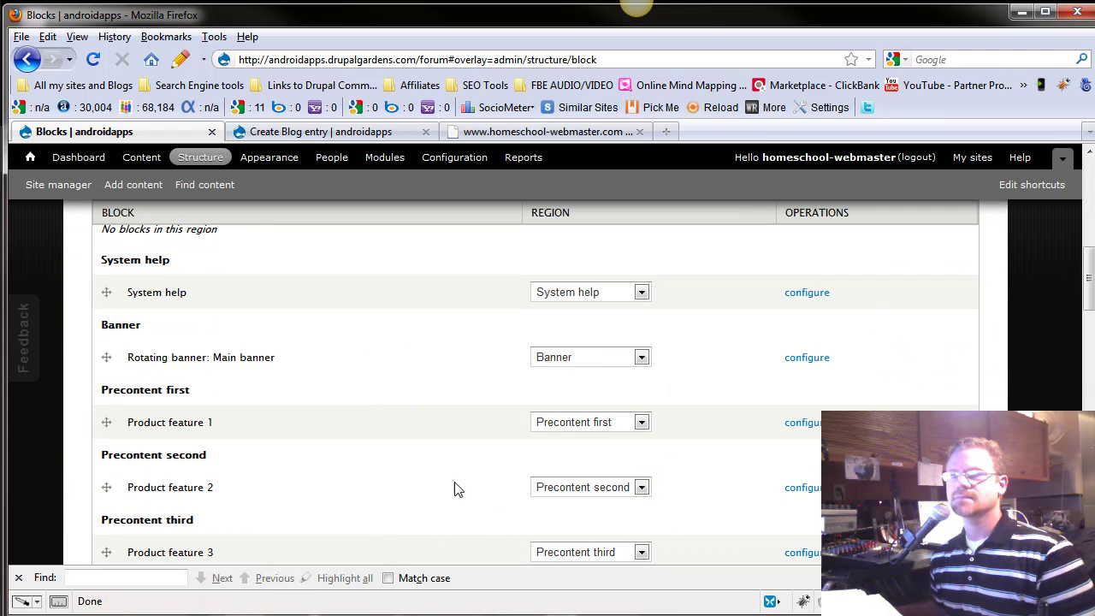
{"action": "scroll", "coordinate": [455, 488], "scroll_direction": "down", "scroll_amount": 15}
{"action": "scroll", "coordinate": [359, 416], "scroll_direction": "up", "scroll_amount": 5}
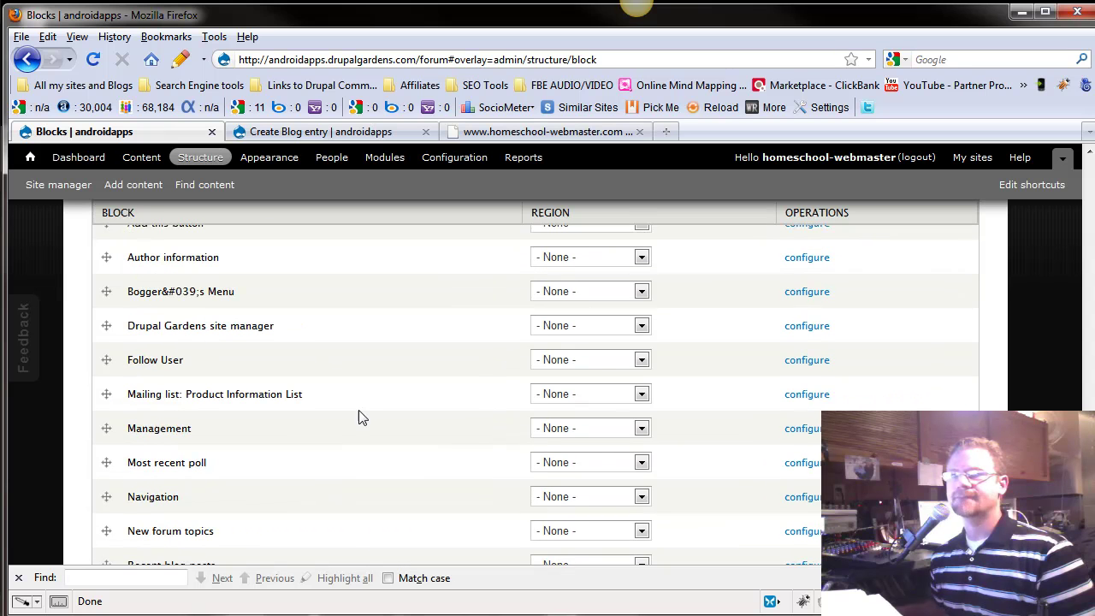
{"action": "left_click", "coordinate": [579, 295]}
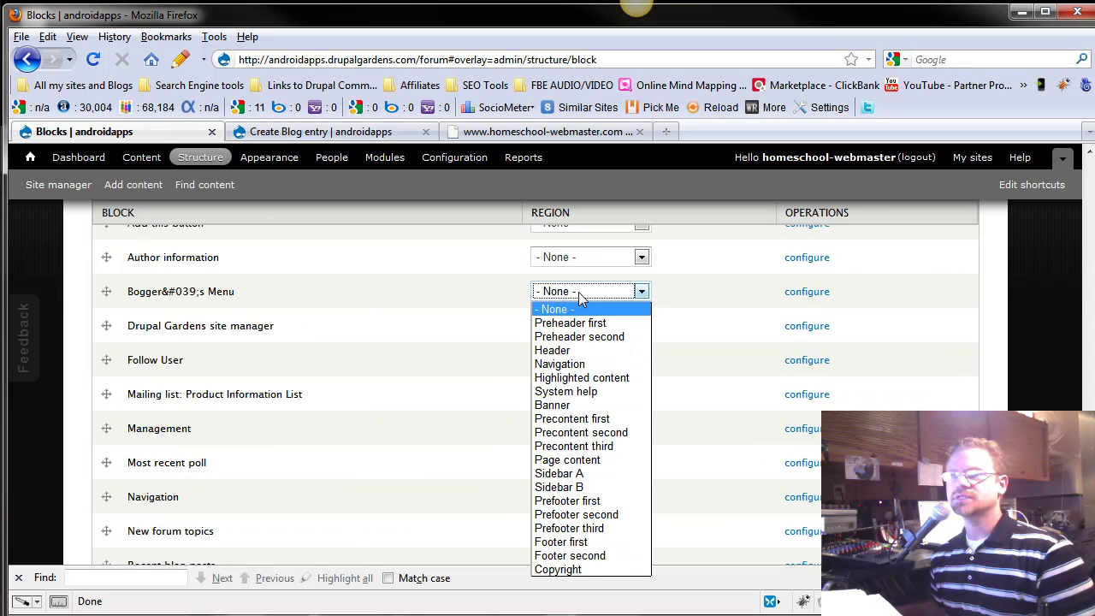
{"action": "left_click", "coordinate": [585, 367]}
{"action": "scroll", "coordinate": [672, 418], "scroll_direction": "up", "scroll_amount": 8}
{"action": "scroll", "coordinate": [599, 453], "scroll_direction": "down", "scroll_amount": 12}
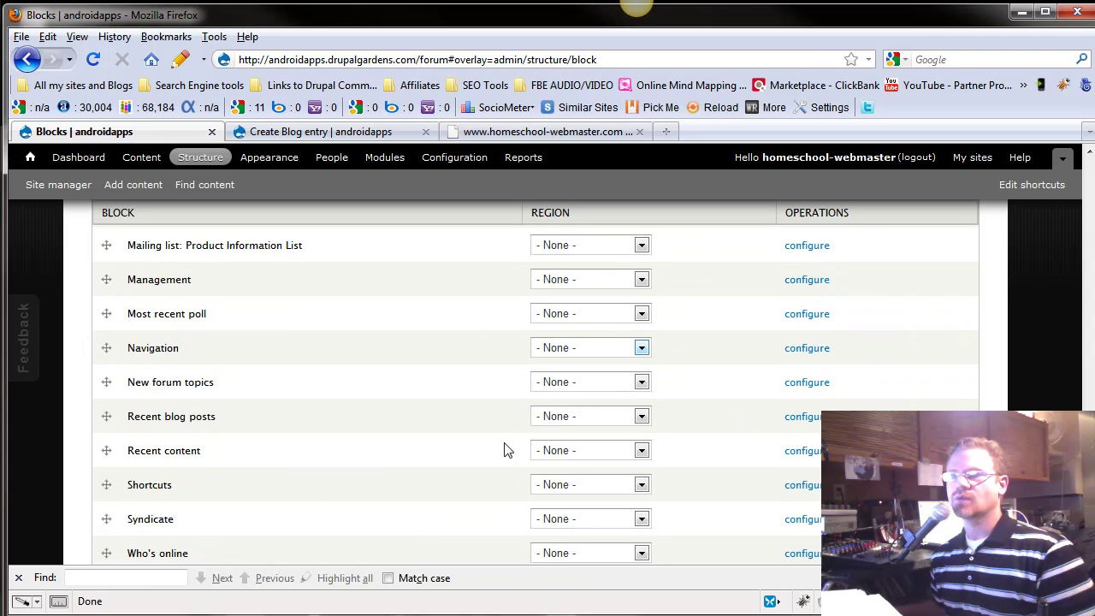
{"action": "scroll", "coordinate": [505, 450], "scroll_direction": "down", "scroll_amount": 3}
{"action": "left_click", "coordinate": [176, 460]}
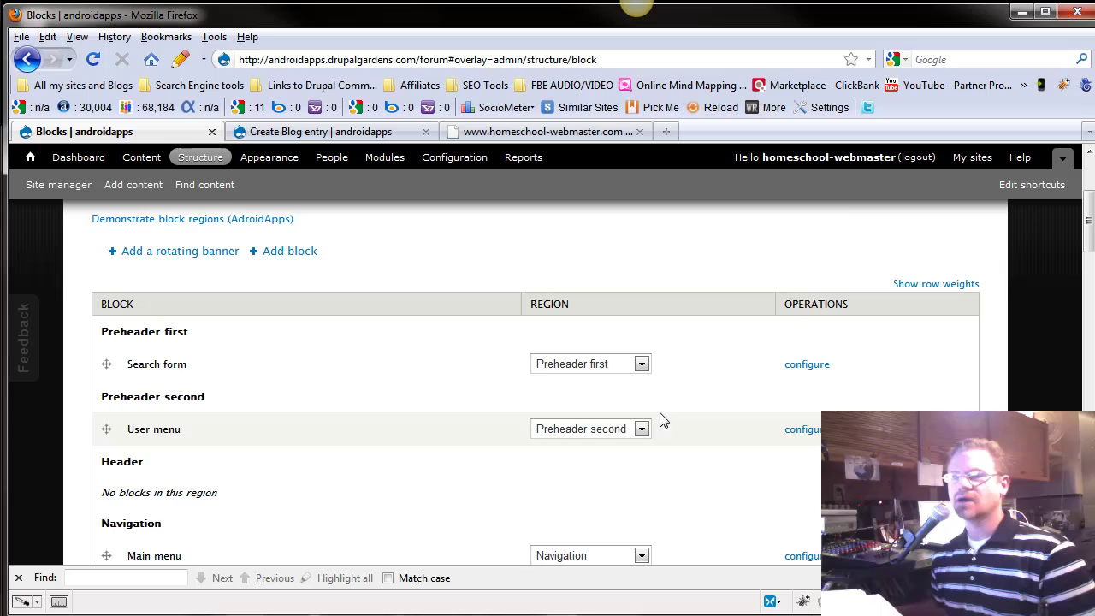
Configure the Bogger's Menu block to show only for the blogger role and save the block.
{"action": "scroll", "coordinate": [345, 482], "scroll_direction": "down", "scroll_amount": 4}
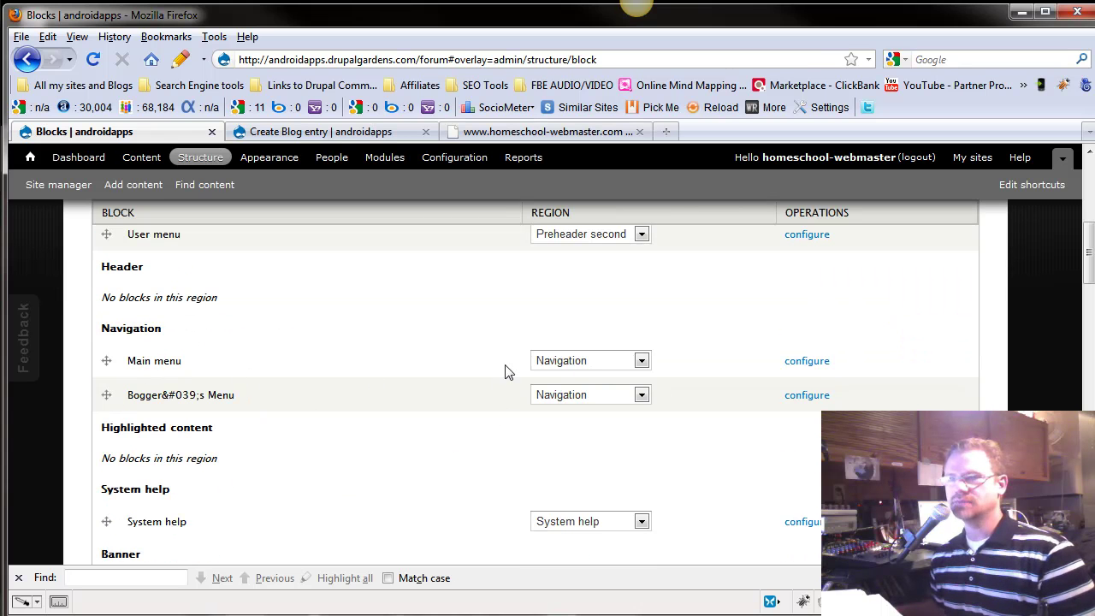
{"action": "left_click", "coordinate": [804, 397]}
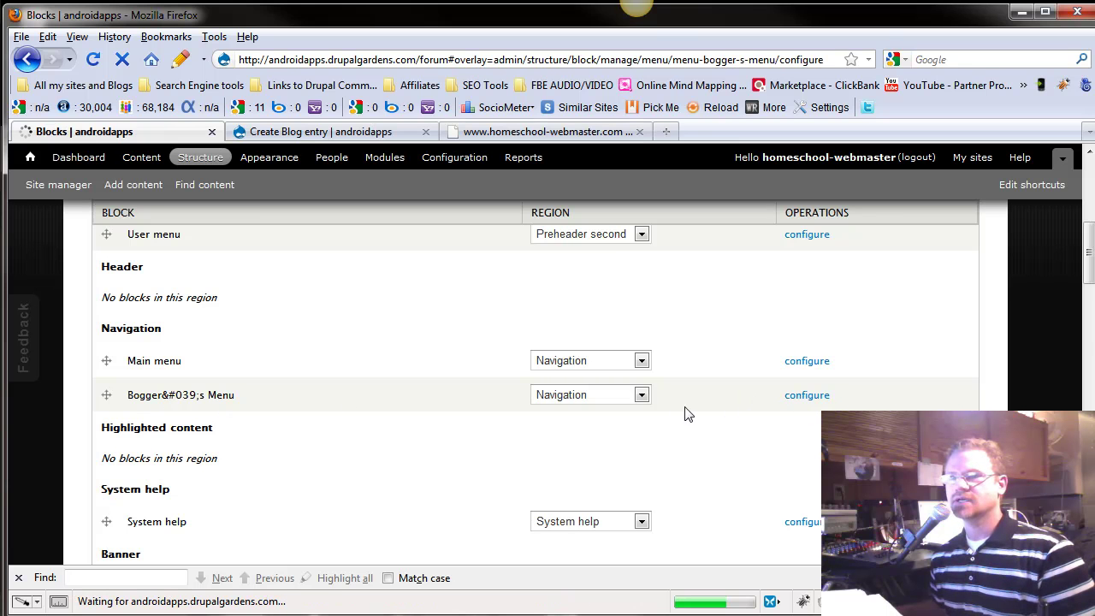
{"action": "scroll", "coordinate": [537, 465], "scroll_direction": "down", "scroll_amount": 10}
{"action": "scroll", "coordinate": [532, 462], "scroll_direction": "up", "scroll_amount": 2}
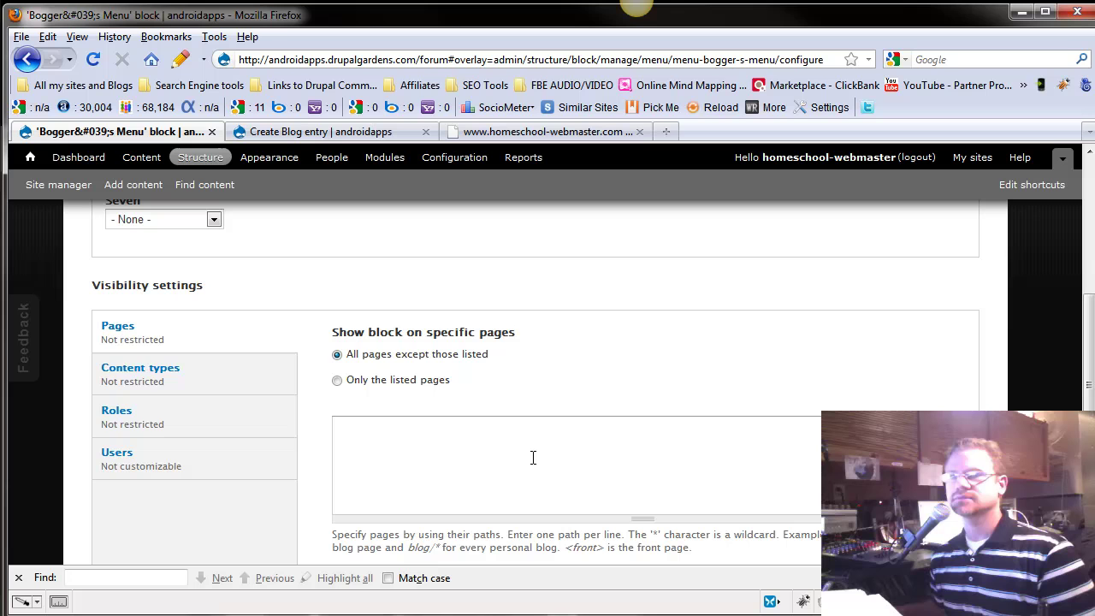
{"action": "left_click", "coordinate": [148, 420]}
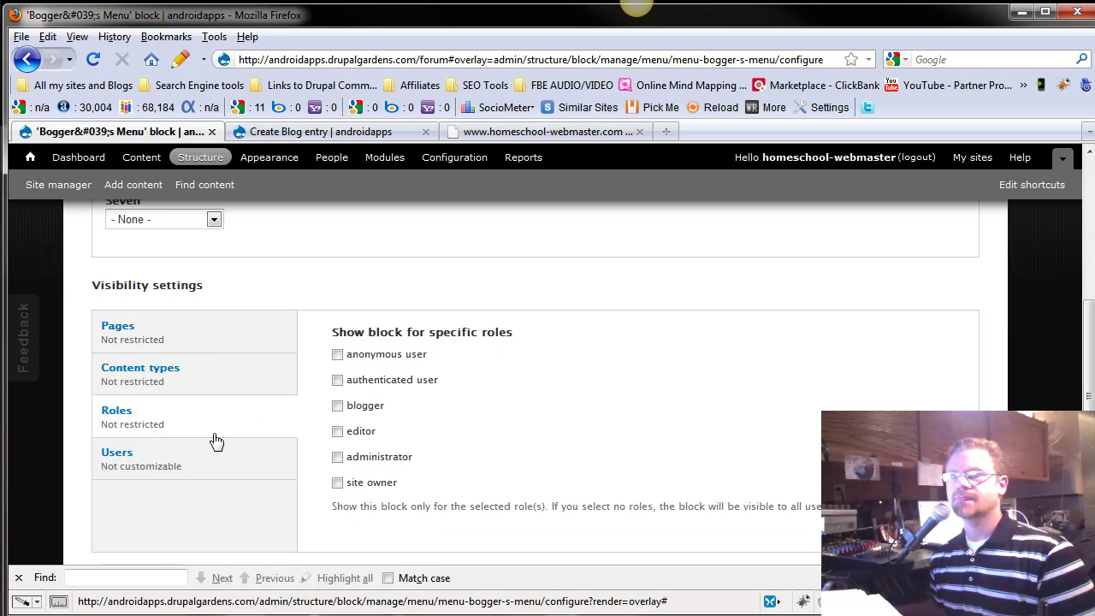
{"action": "left_click", "coordinate": [338, 407]}
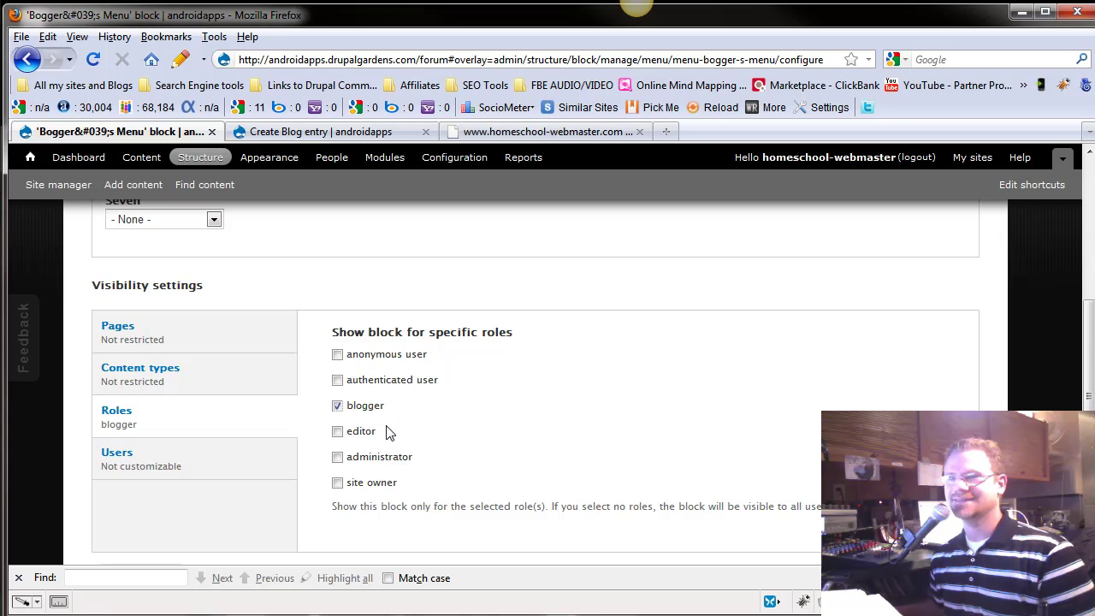
{"action": "scroll", "coordinate": [386, 432], "scroll_direction": "down", "scroll_amount": 2}
{"action": "left_click", "coordinate": [150, 462]}
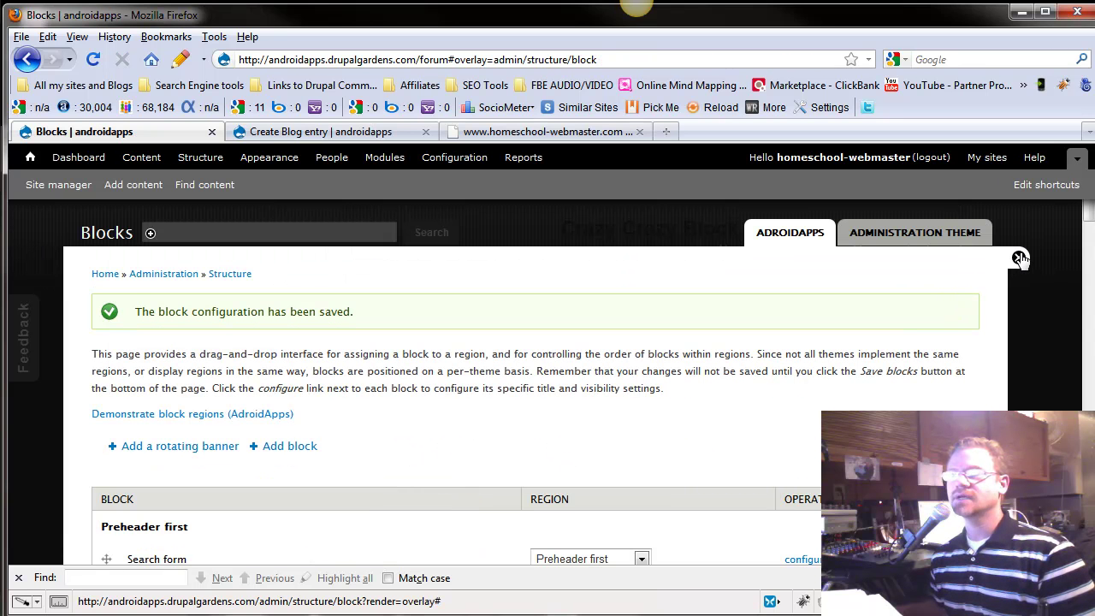
Close the block administration and check the Forums page's navigation area for Bogger's Menu.
{"action": "left_click", "coordinate": [1019, 257]}
{"action": "scroll", "coordinate": [549, 445], "scroll_direction": "down", "scroll_amount": 5}
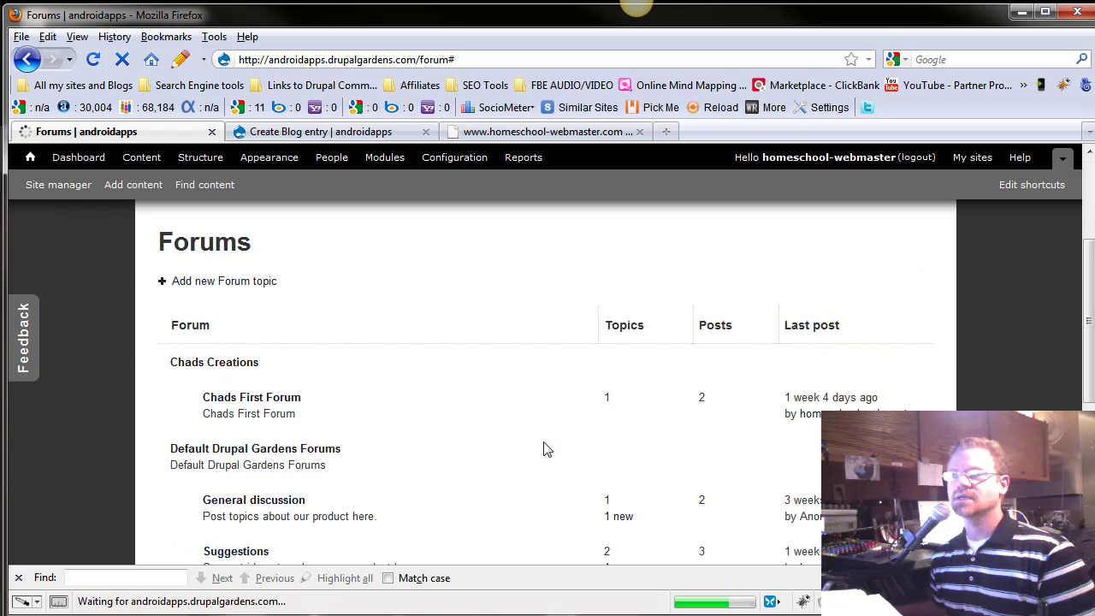
{"action": "scroll", "coordinate": [565, 441], "scroll_direction": "up", "scroll_amount": 5}
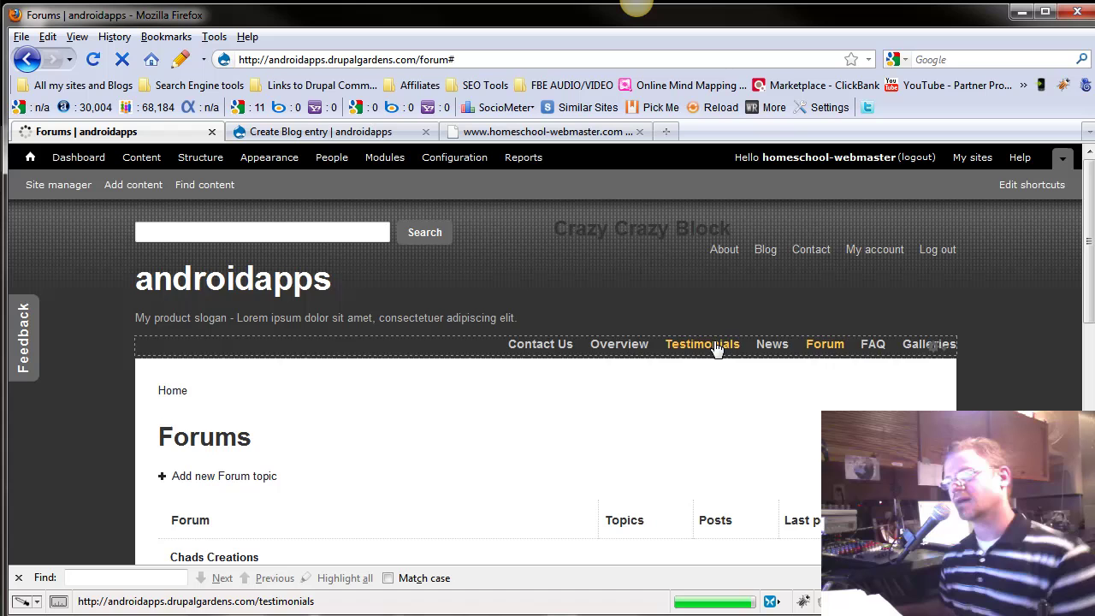
{"action": "scroll", "coordinate": [376, 459], "scroll_direction": "down", "scroll_amount": 2}
{"action": "scroll", "coordinate": [419, 428], "scroll_direction": "up", "scroll_amount": 1}
{"action": "scroll", "coordinate": [419, 427], "scroll_direction": "up", "scroll_amount": 1}
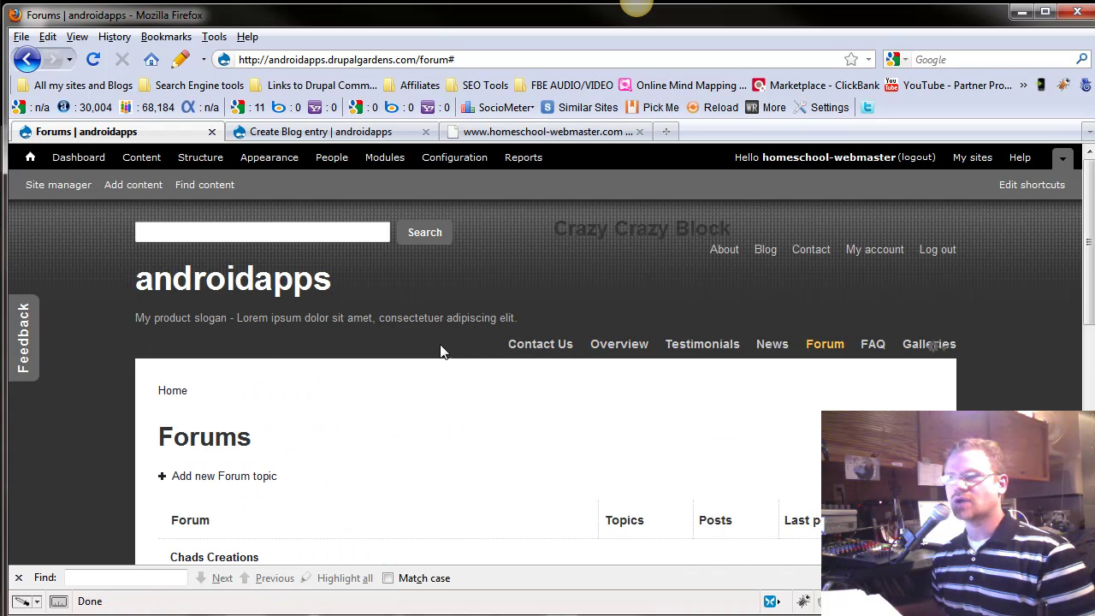
Add the blogger role to the site owner's user account and check the roles in the People list.
{"action": "left_click", "coordinate": [332, 157]}
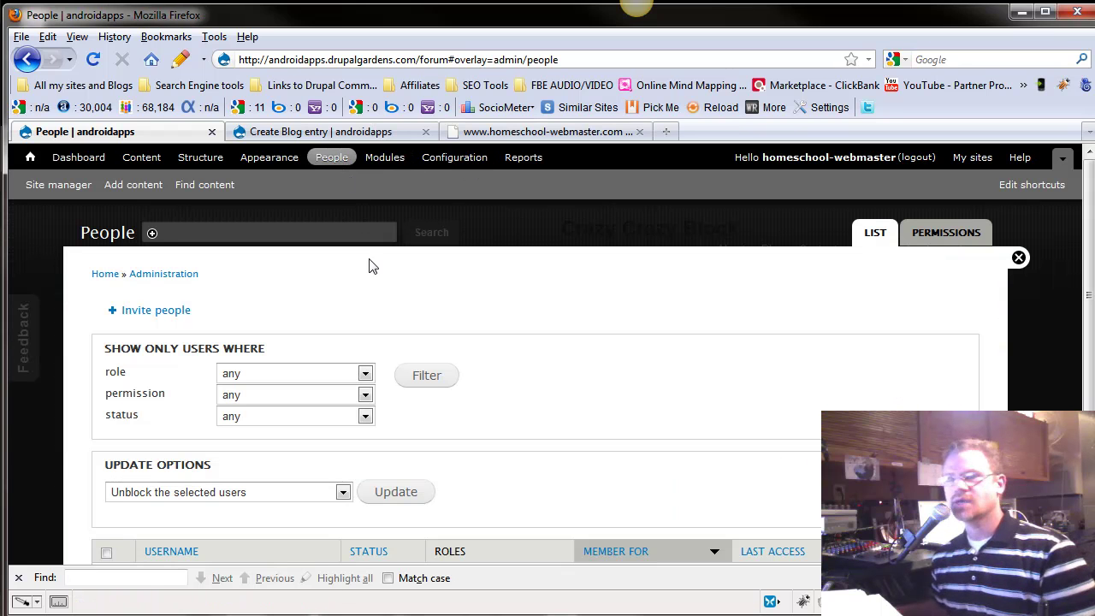
{"action": "scroll", "coordinate": [274, 342], "scroll_direction": "down", "scroll_amount": 3}
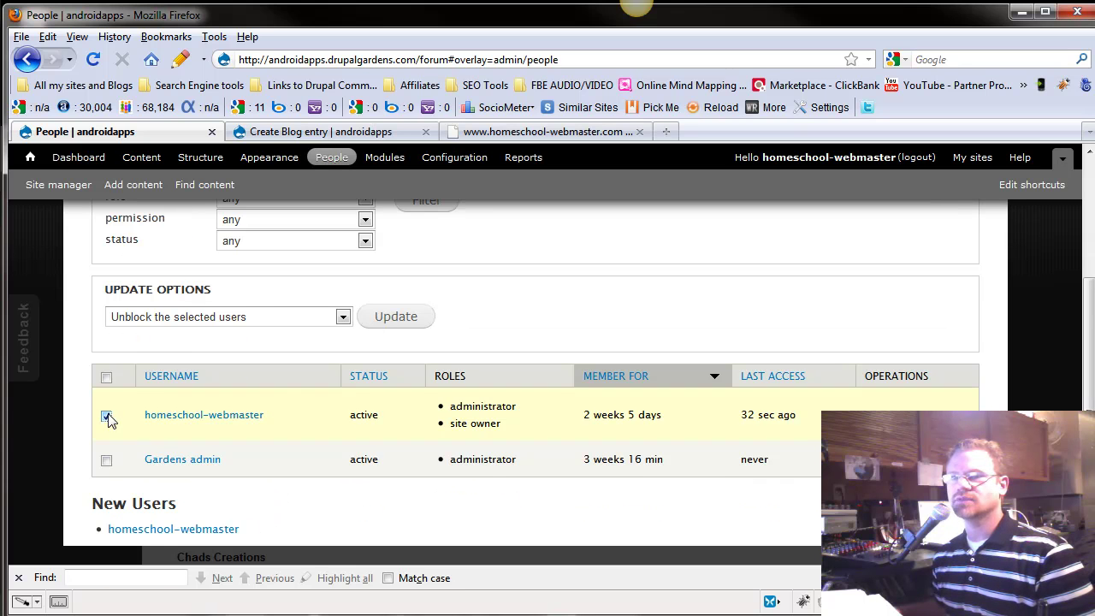
{"action": "left_click", "coordinate": [332, 320]}
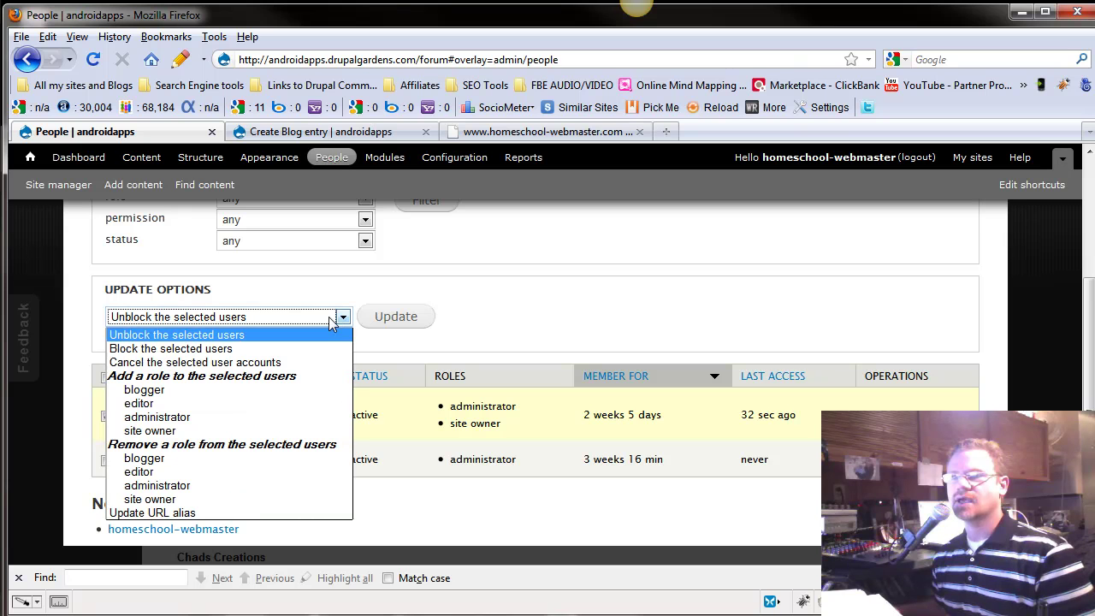
{"action": "left_click", "coordinate": [253, 393]}
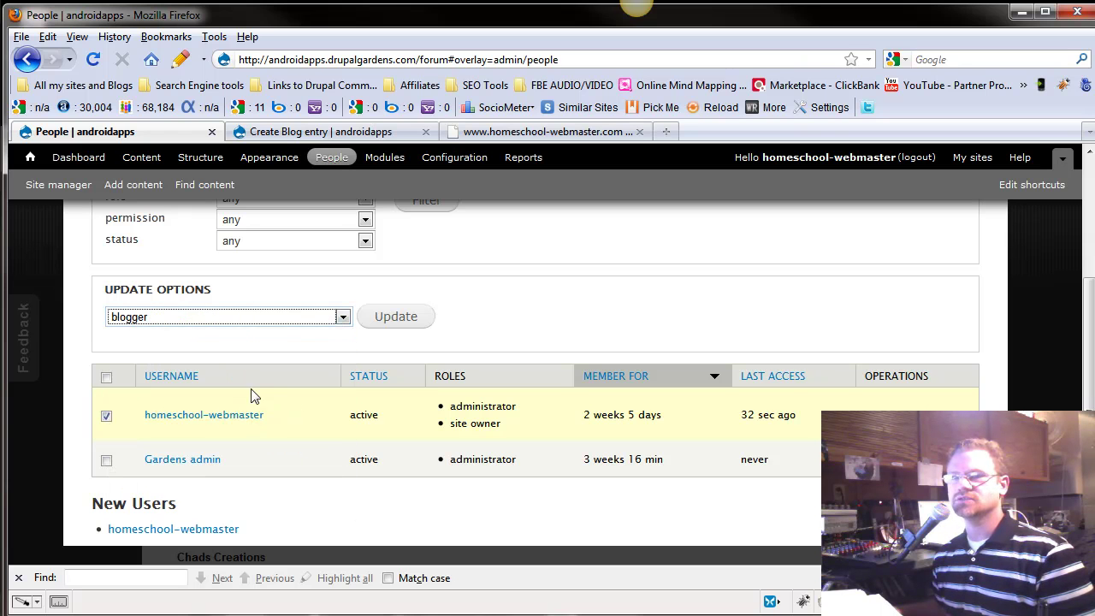
{"action": "left_click", "coordinate": [390, 317]}
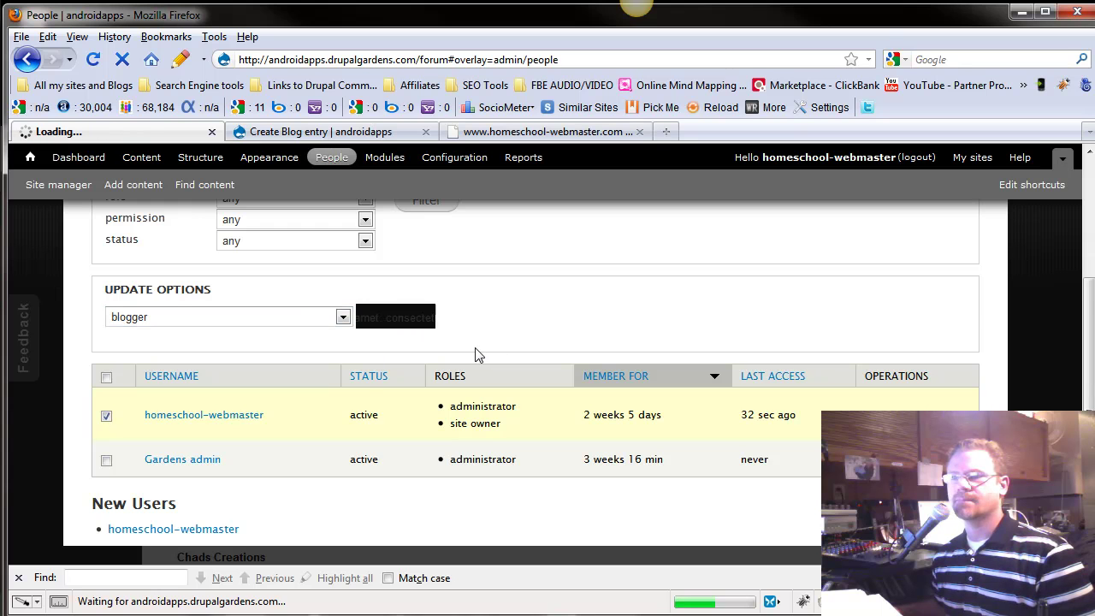
{"action": "scroll", "coordinate": [465, 476], "scroll_direction": "down", "scroll_amount": 5}
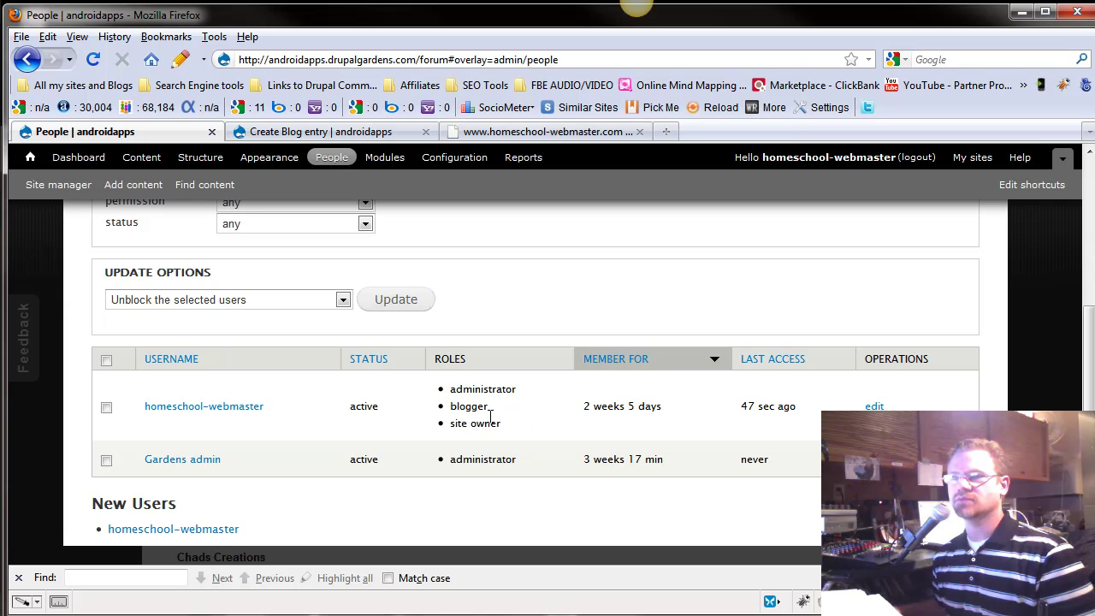
{"action": "scroll", "coordinate": [419, 449], "scroll_direction": "up", "scroll_amount": 5}
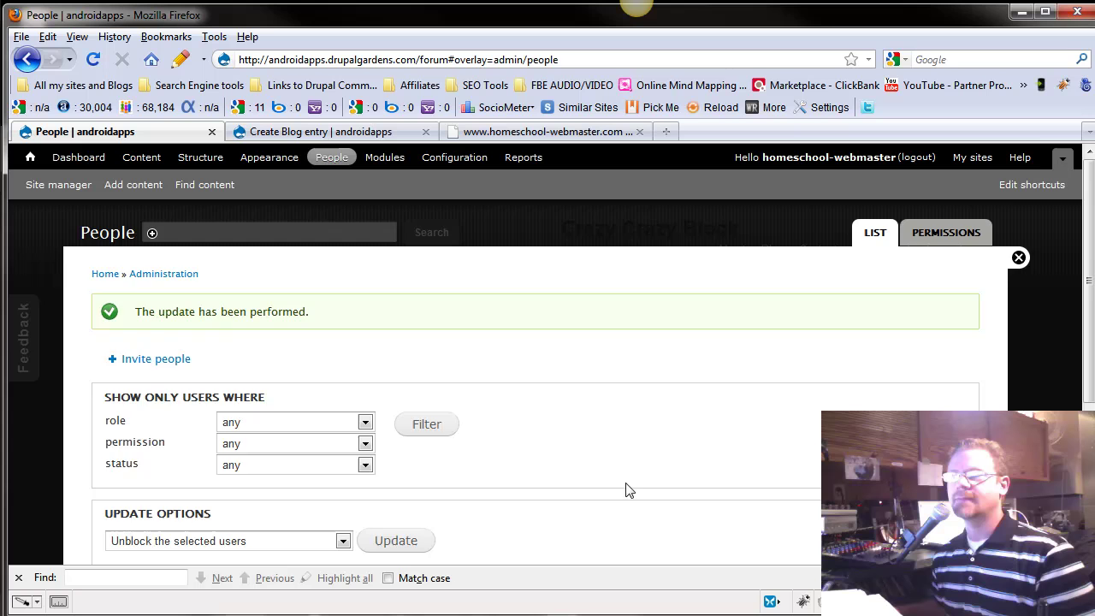
Close the People administration, test the Add a new blog link on the Forums page, and close the blog entry form.
{"action": "scroll", "coordinate": [626, 488], "scroll_direction": "down", "scroll_amount": 5}
{"action": "scroll", "coordinate": [471, 506], "scroll_direction": "up", "scroll_amount": 5}
{"action": "left_click", "coordinate": [1019, 259]}
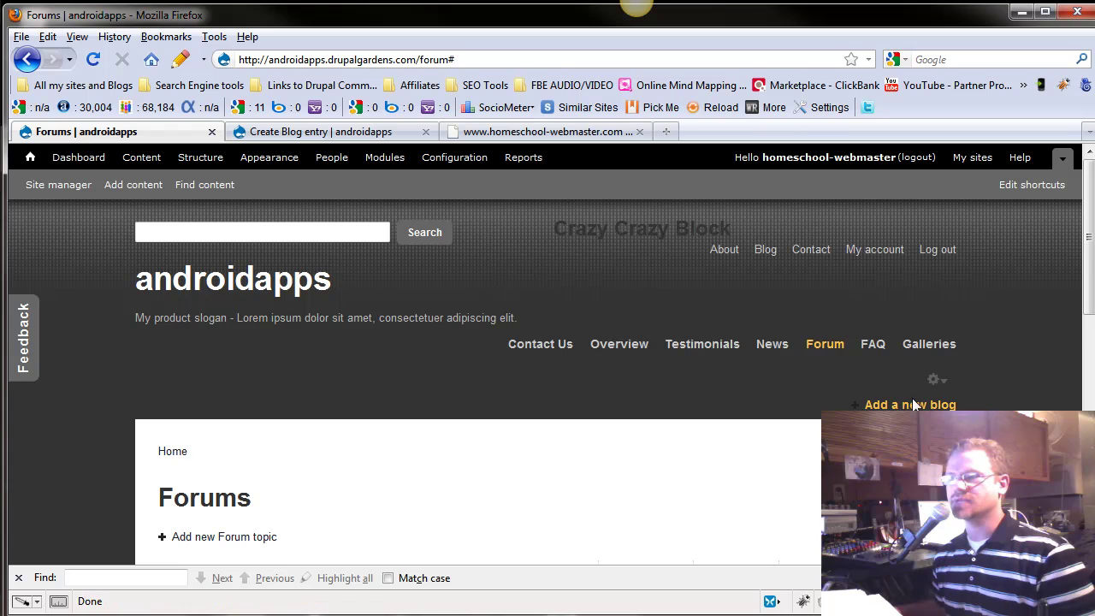
{"action": "left_click", "coordinate": [902, 405]}
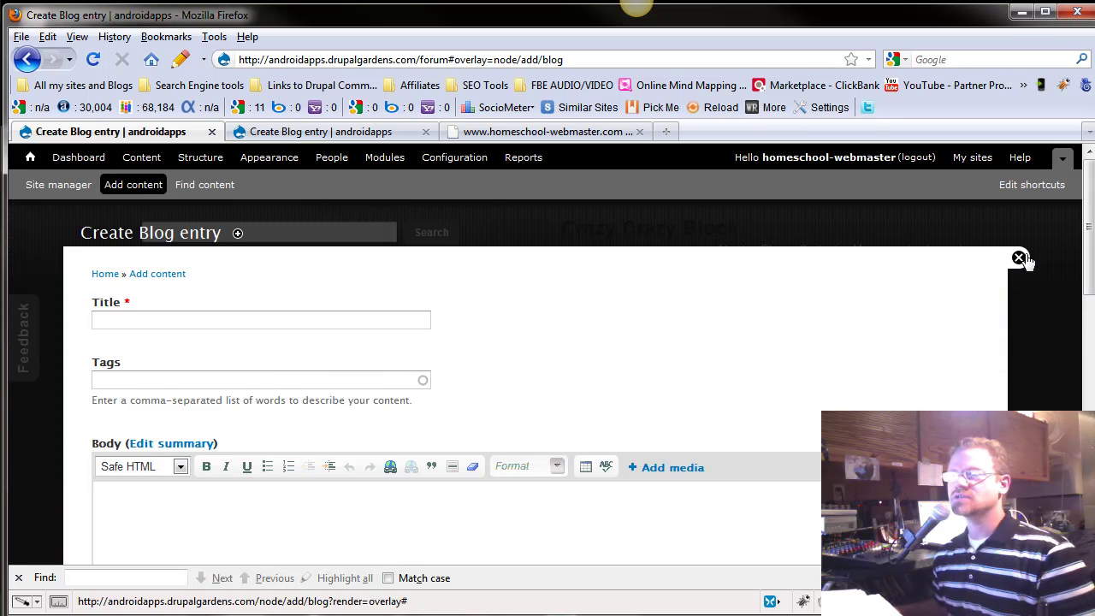
{"action": "left_click", "coordinate": [1019, 258]}
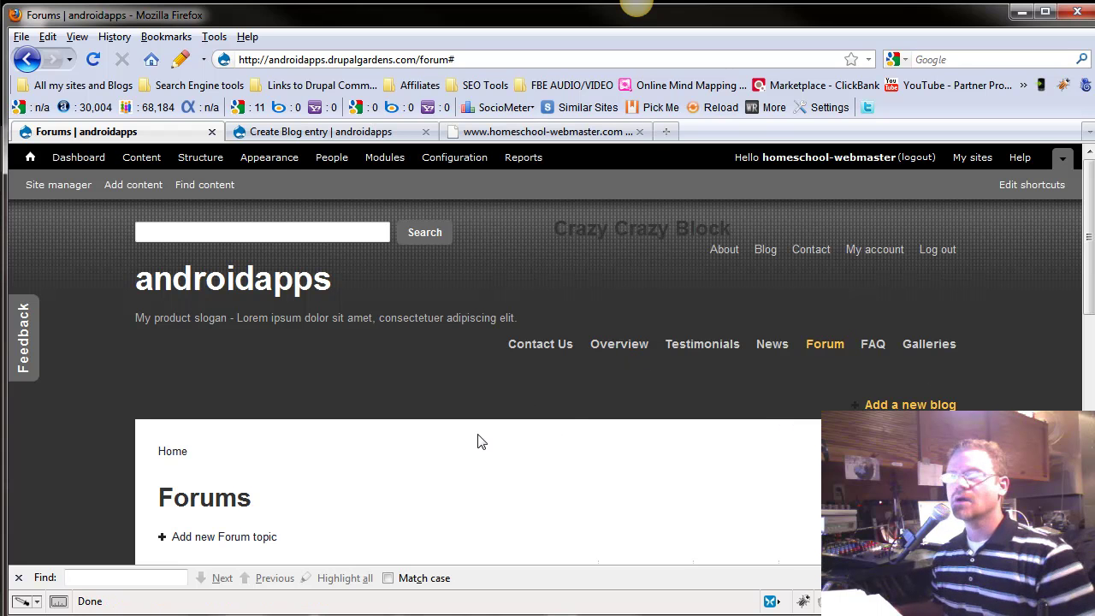
Open the site's menu administration, view the title and description settings of Bogger's Menu, and return to the menu list.
{"action": "left_click", "coordinate": [181, 160]}
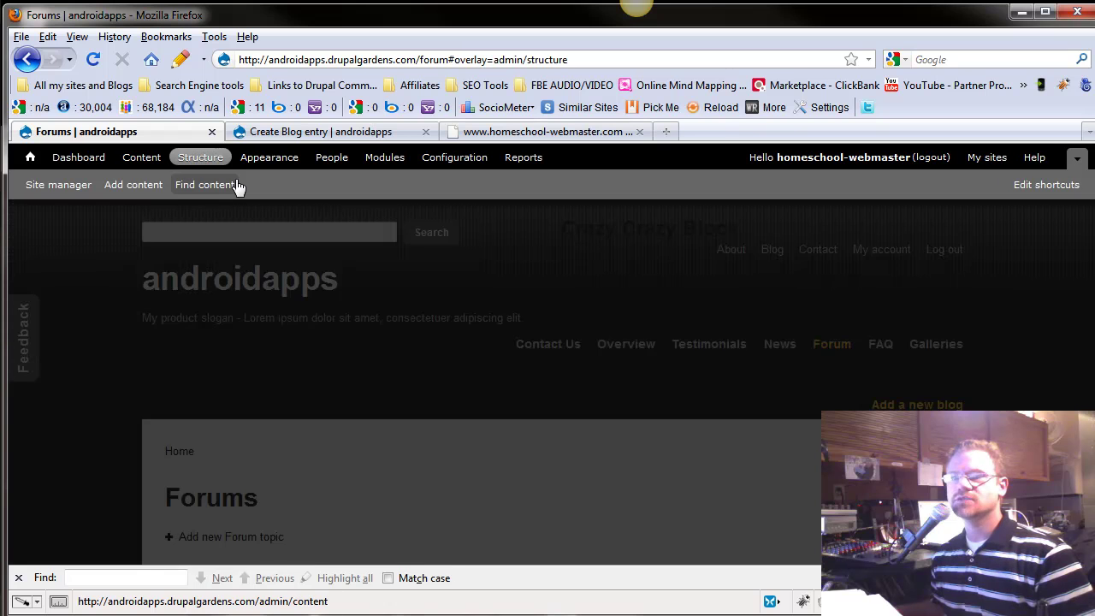
{"action": "scroll", "coordinate": [231, 449], "scroll_direction": "down", "scroll_amount": 4}
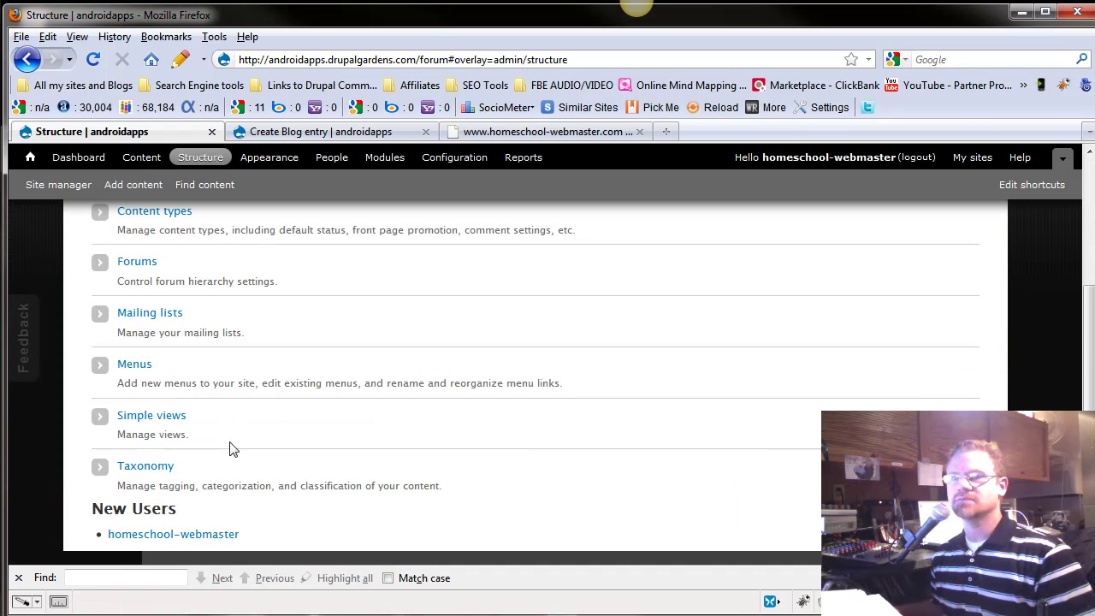
{"action": "scroll", "coordinate": [206, 414], "scroll_direction": "up", "scroll_amount": 2}
{"action": "left_click", "coordinate": [134, 461]}
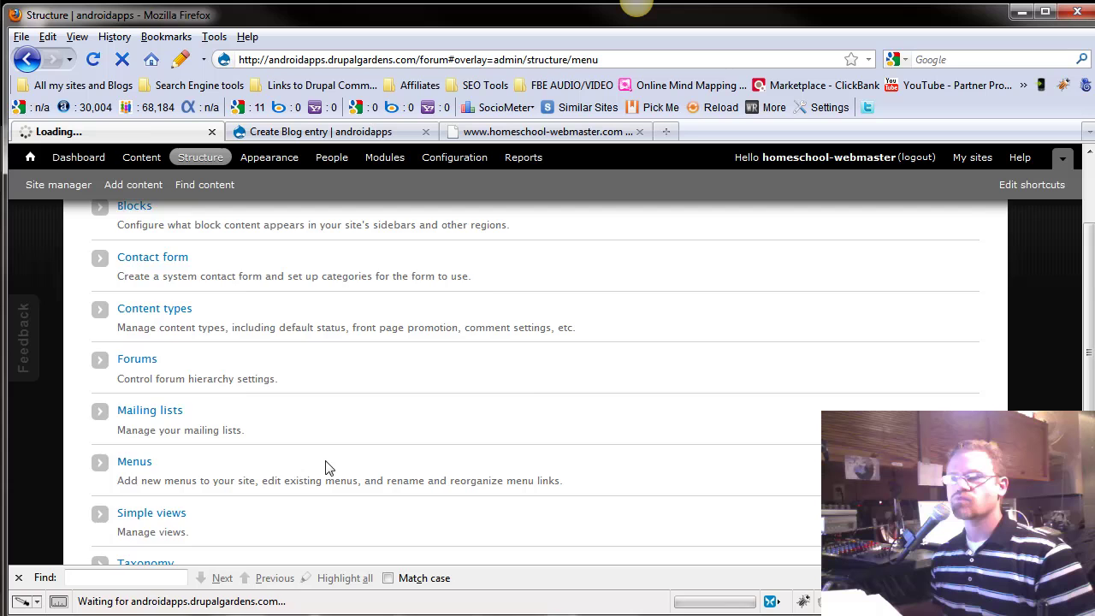
{"action": "scroll", "coordinate": [315, 459], "scroll_direction": "down", "scroll_amount": 2}
{"action": "scroll", "coordinate": [231, 389], "scroll_direction": "up", "scroll_amount": 2}
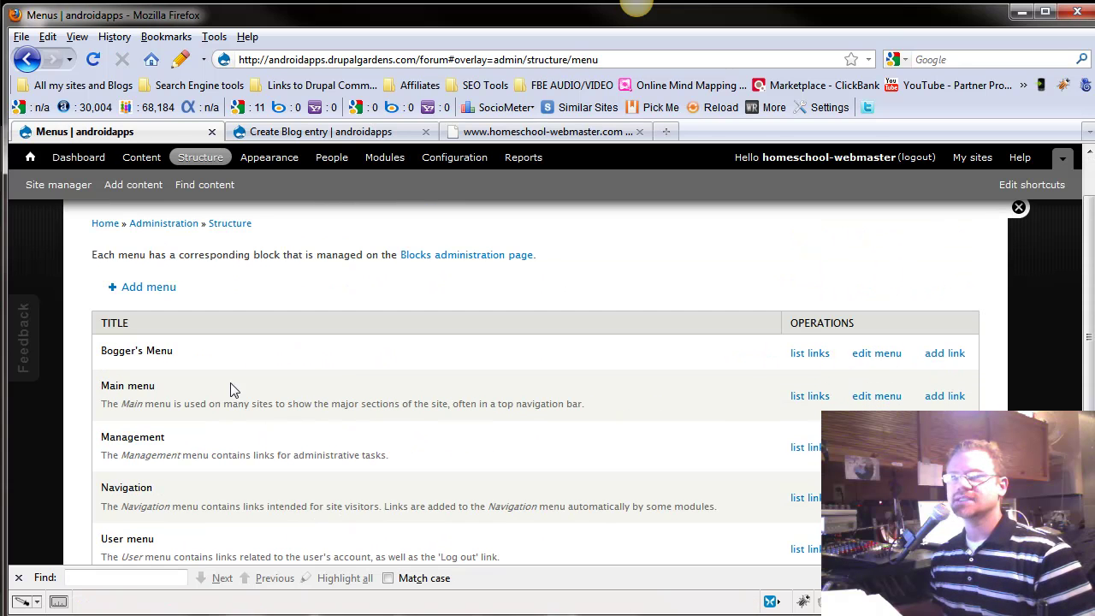
{"action": "scroll", "coordinate": [526, 467], "scroll_direction": "down", "scroll_amount": 2}
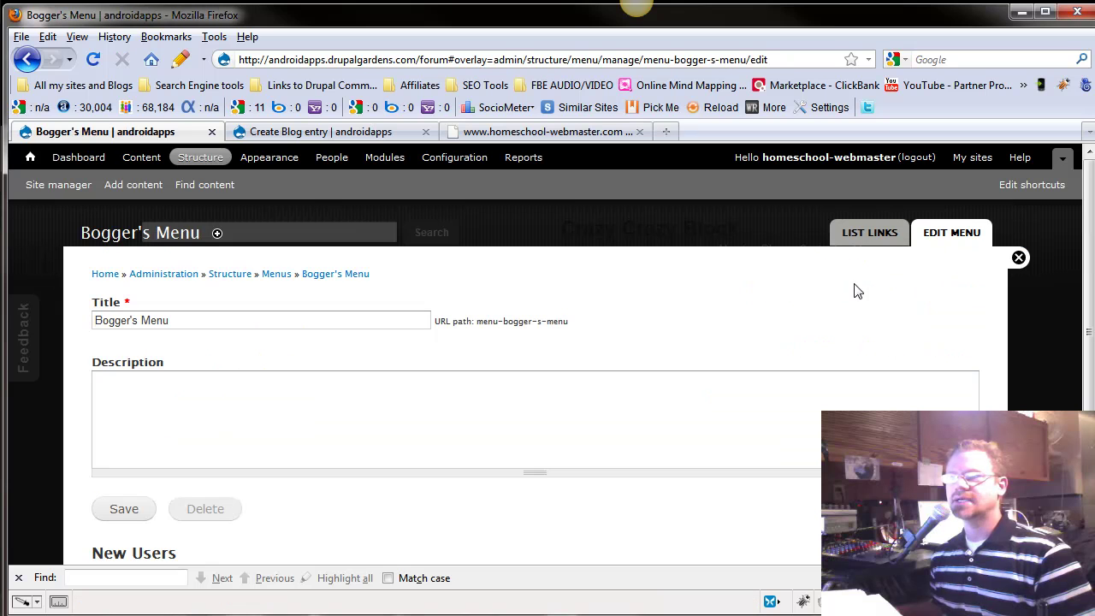
{"action": "left_click", "coordinate": [26, 58]}
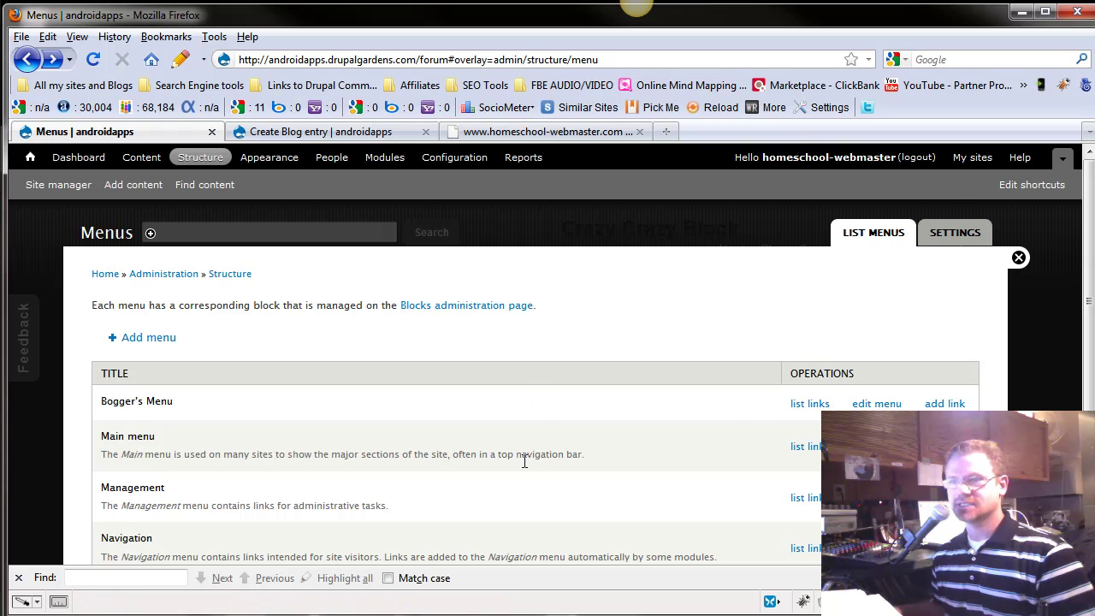
Review the link list and the add-link form of Bogger's Menu, returning to the menu list without saving.
{"action": "left_click", "coordinate": [802, 404]}
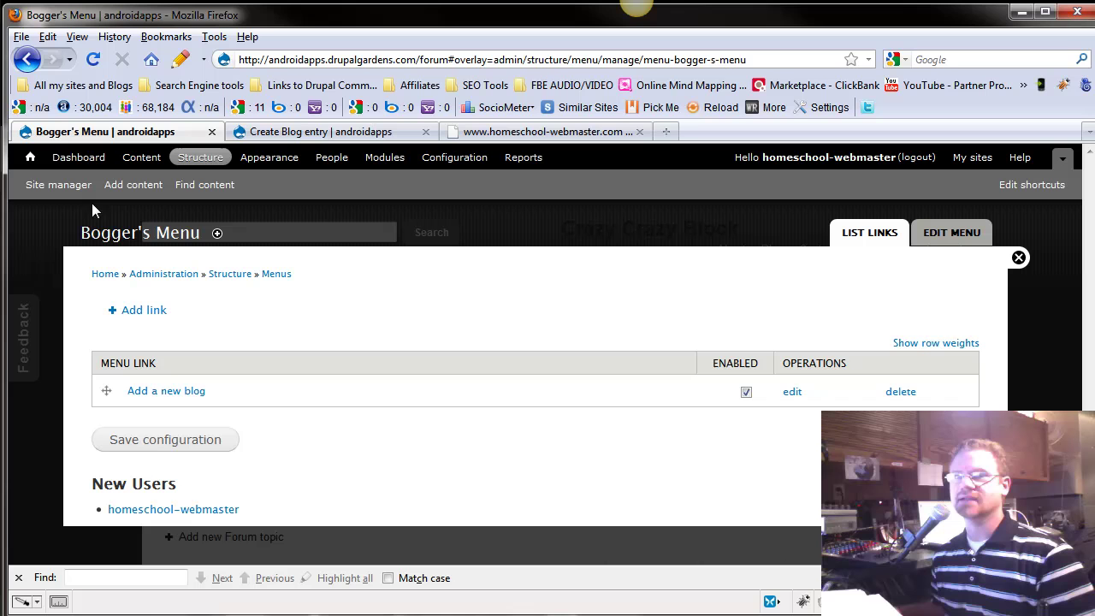
{"action": "left_click", "coordinate": [27, 59]}
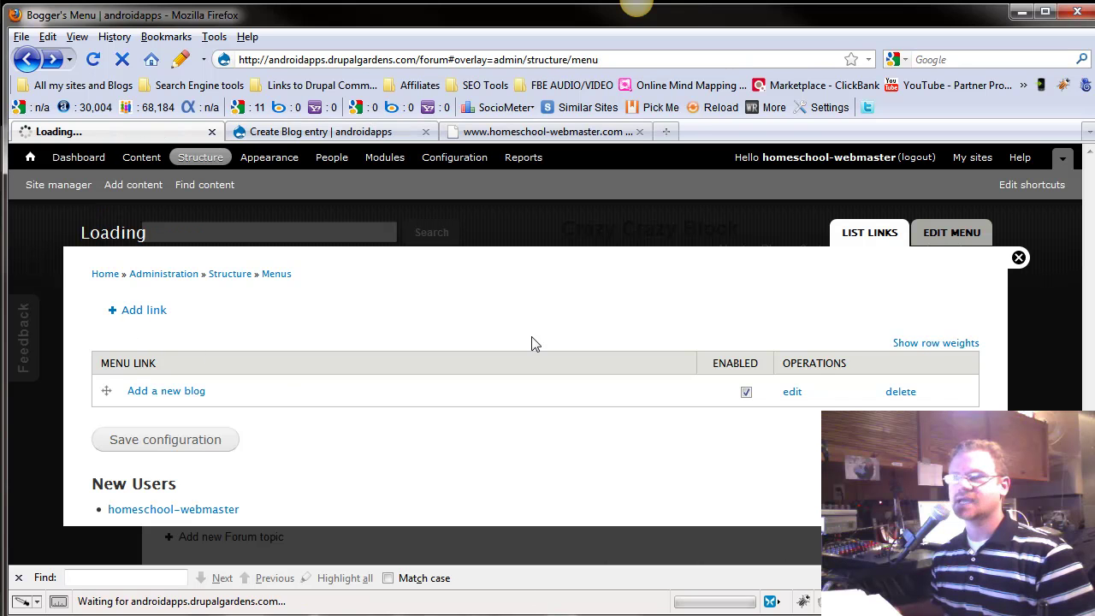
{"action": "left_click", "coordinate": [943, 404]}
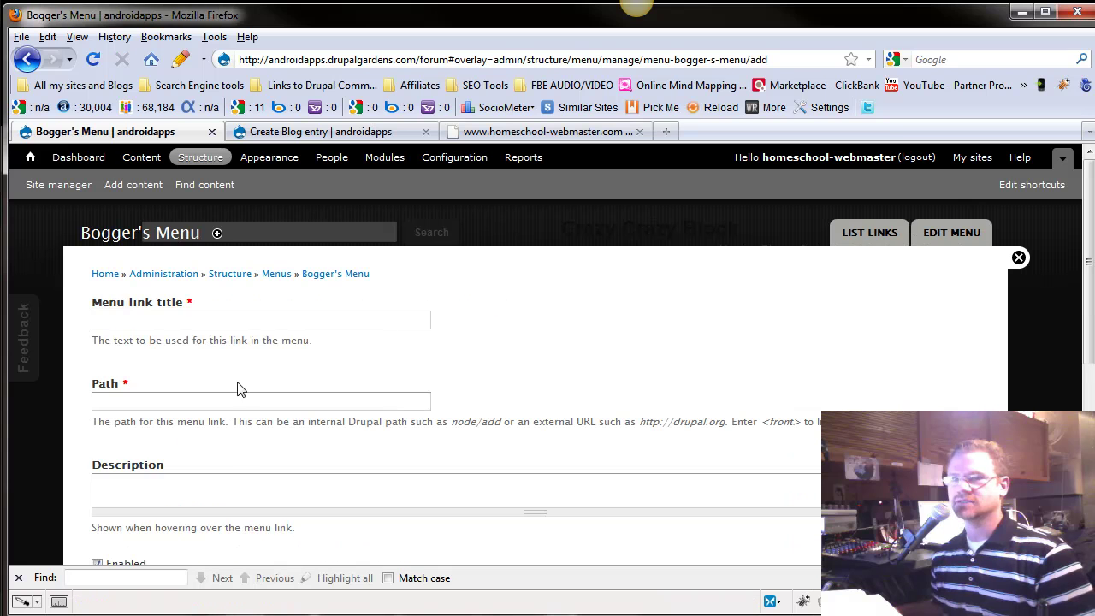
{"action": "scroll", "coordinate": [213, 445], "scroll_direction": "down", "scroll_amount": 4}
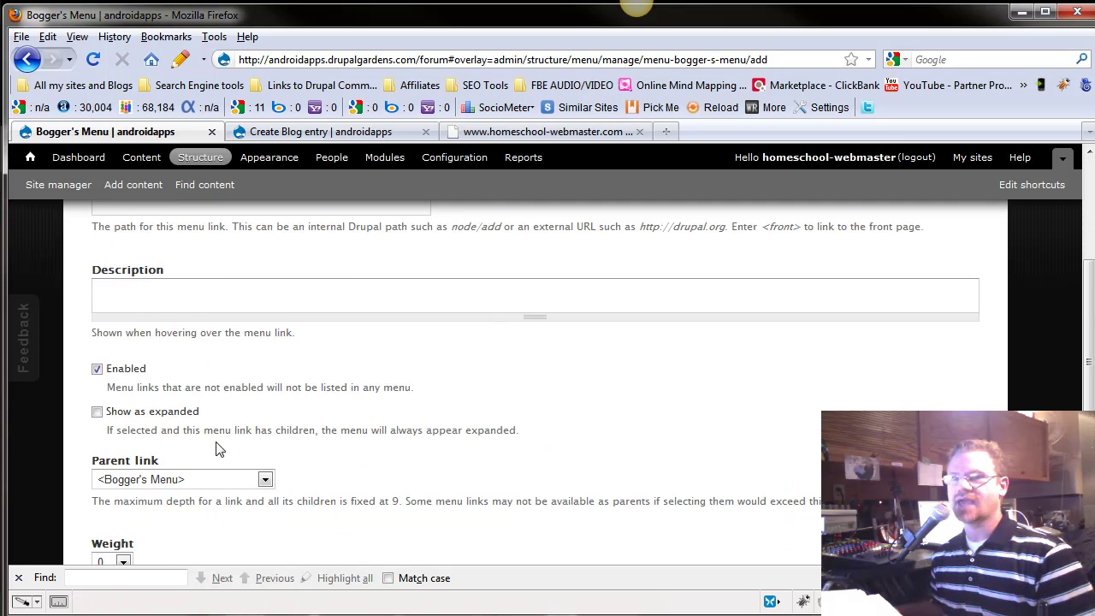
{"action": "scroll", "coordinate": [216, 449], "scroll_direction": "up", "scroll_amount": 4}
{"action": "left_click", "coordinate": [27, 59]}
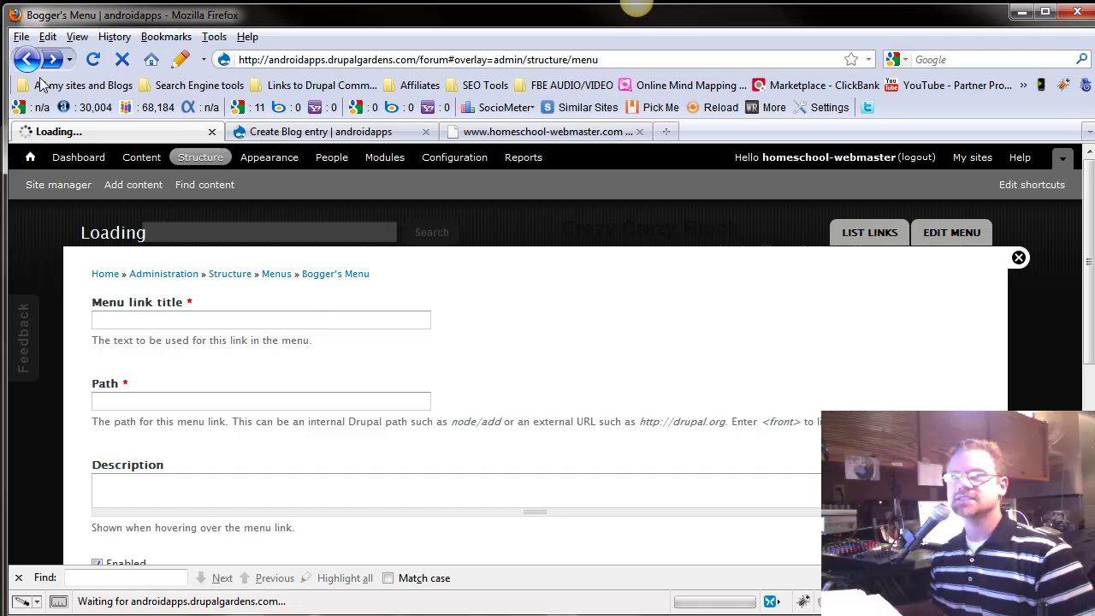
{"action": "scroll", "coordinate": [445, 386], "scroll_direction": "down", "scroll_amount": 2}
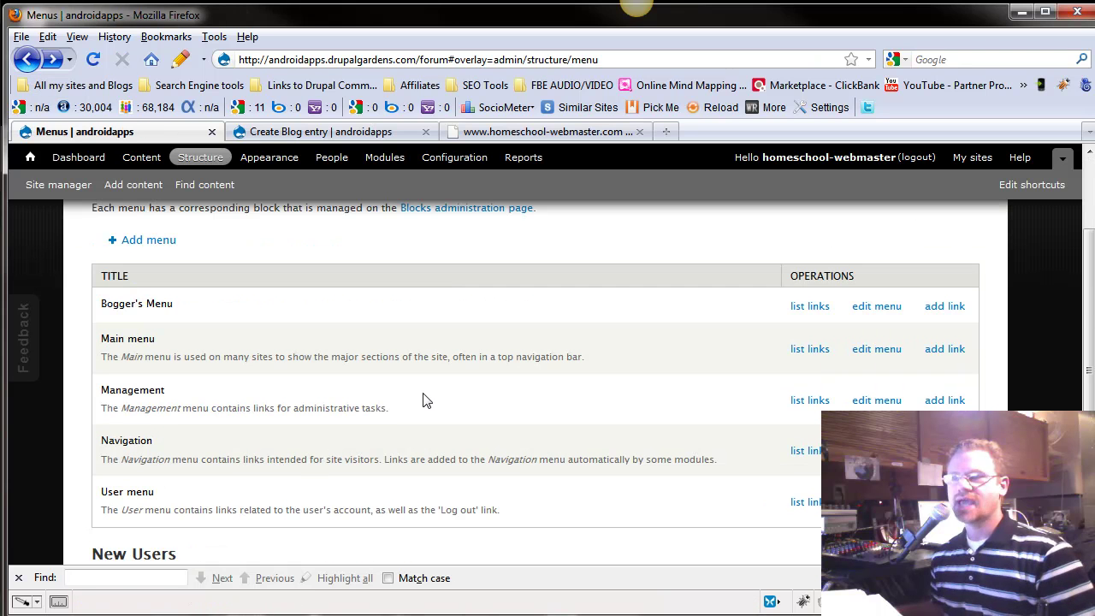